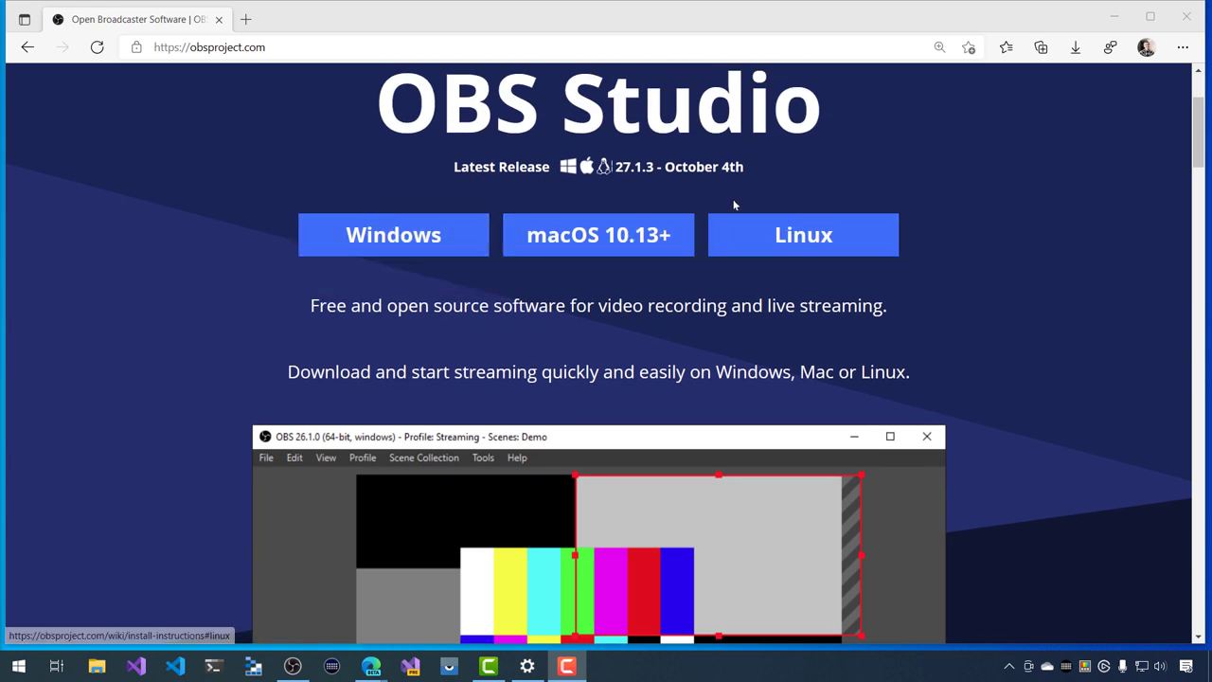
Step: Examine the OBS Studio homepage, including the interface preview, sponsors and feature descriptions
scroll(703, 350, down, 2)
scroll(703, 354, down, 2)
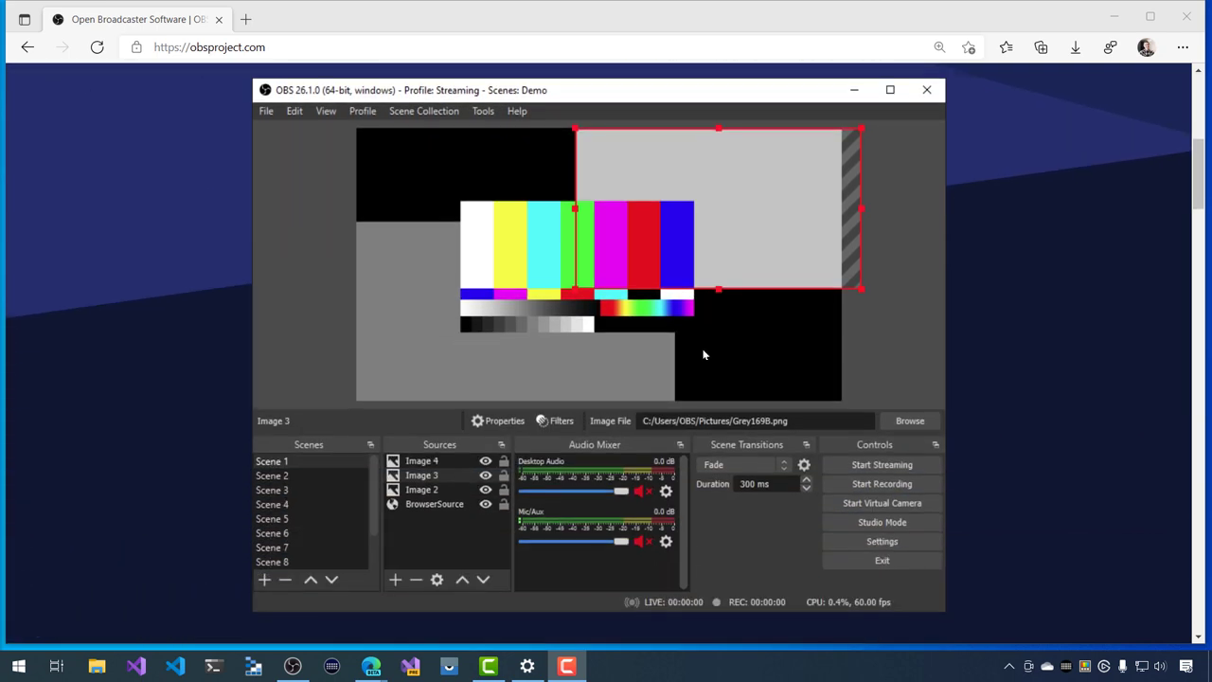
scroll(701, 360, down, 3)
scroll(684, 375, down, 5)
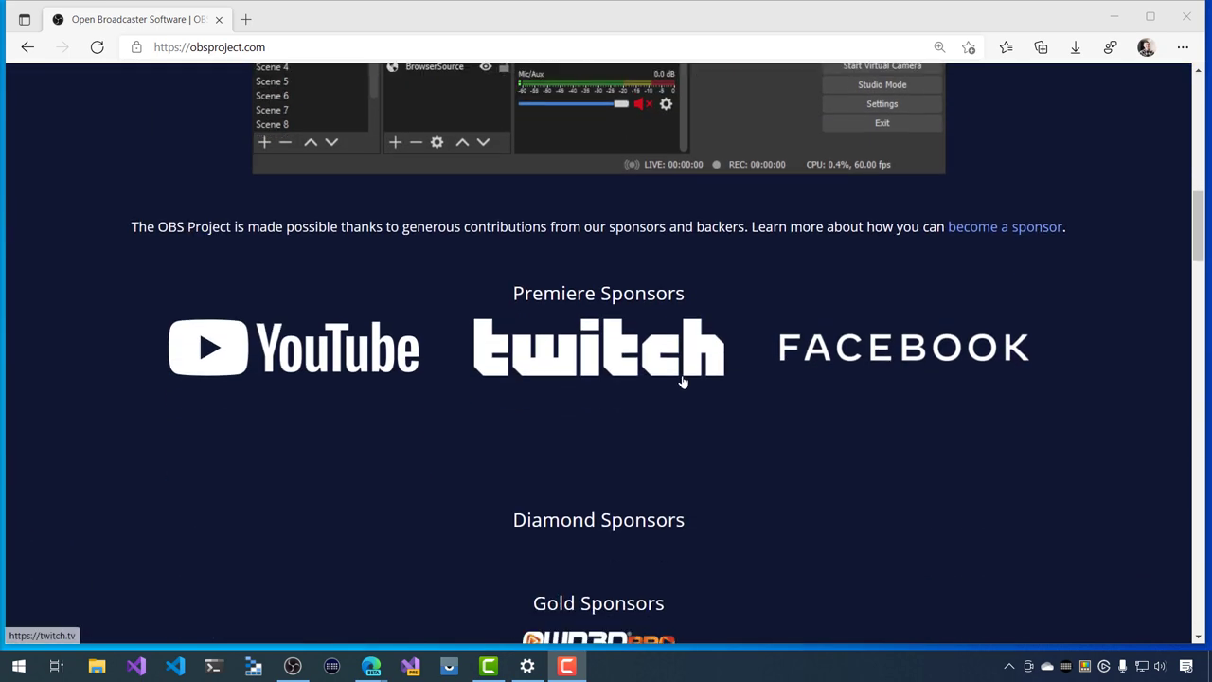
scroll(701, 484, down, 1)
scroll(693, 487, down, 3)
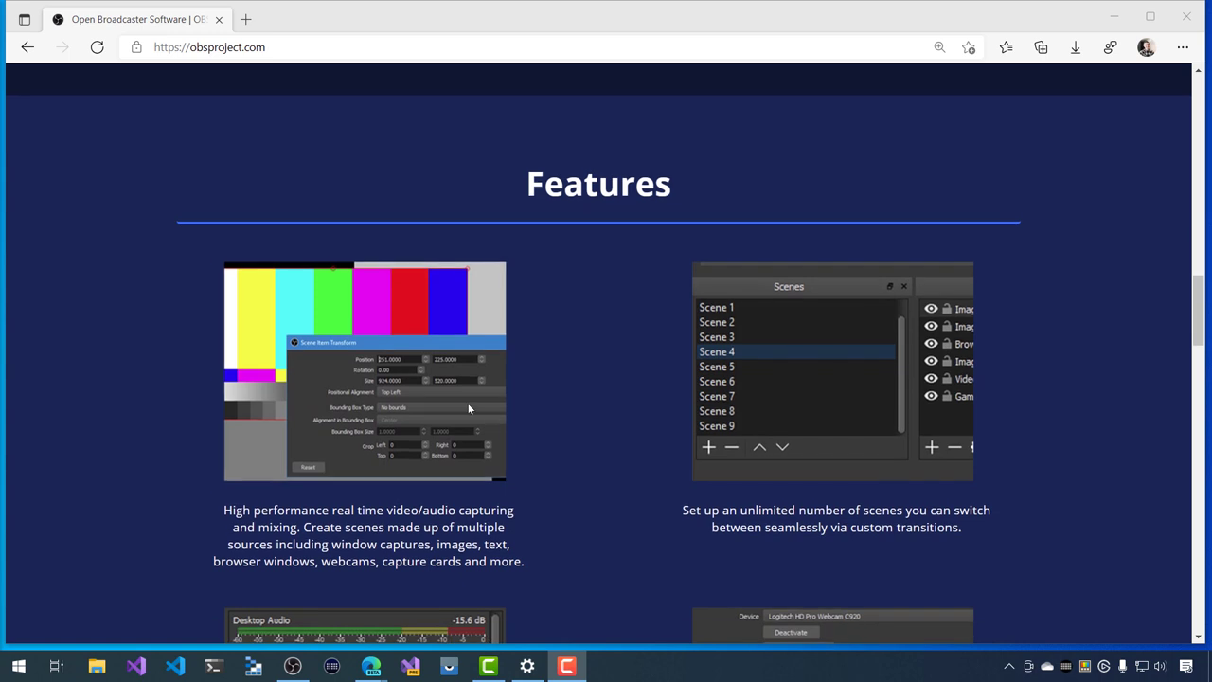
scroll(492, 432, down, 2)
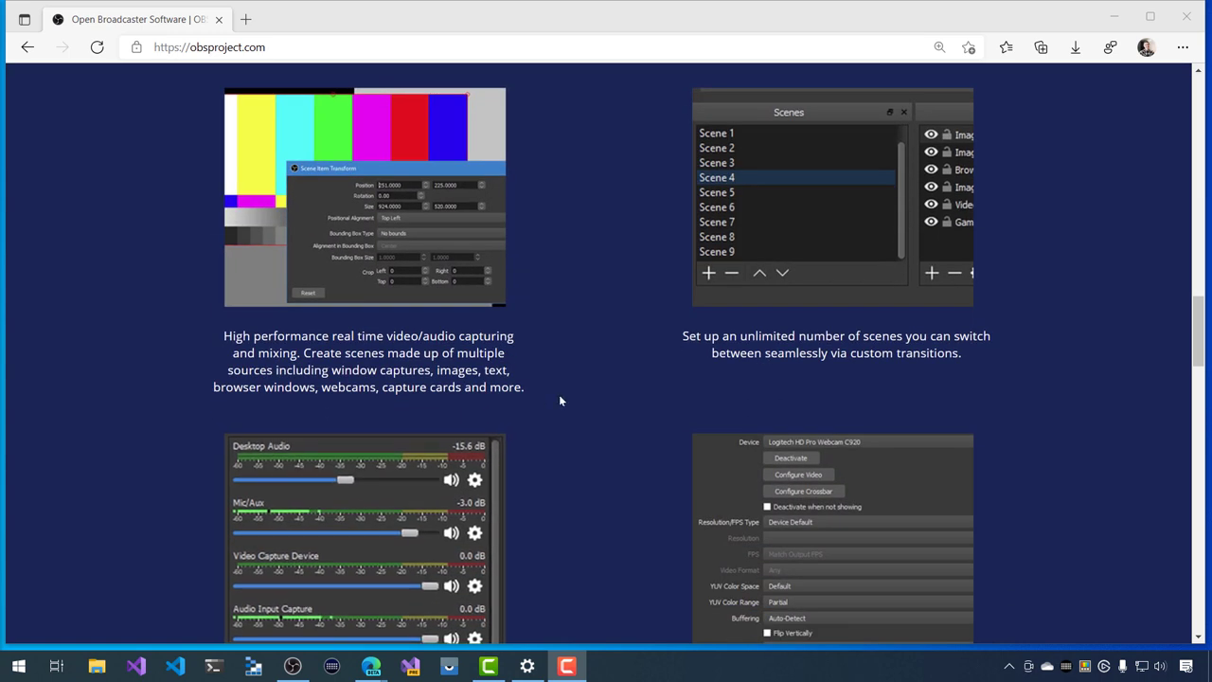
scroll(558, 400, down, 1)
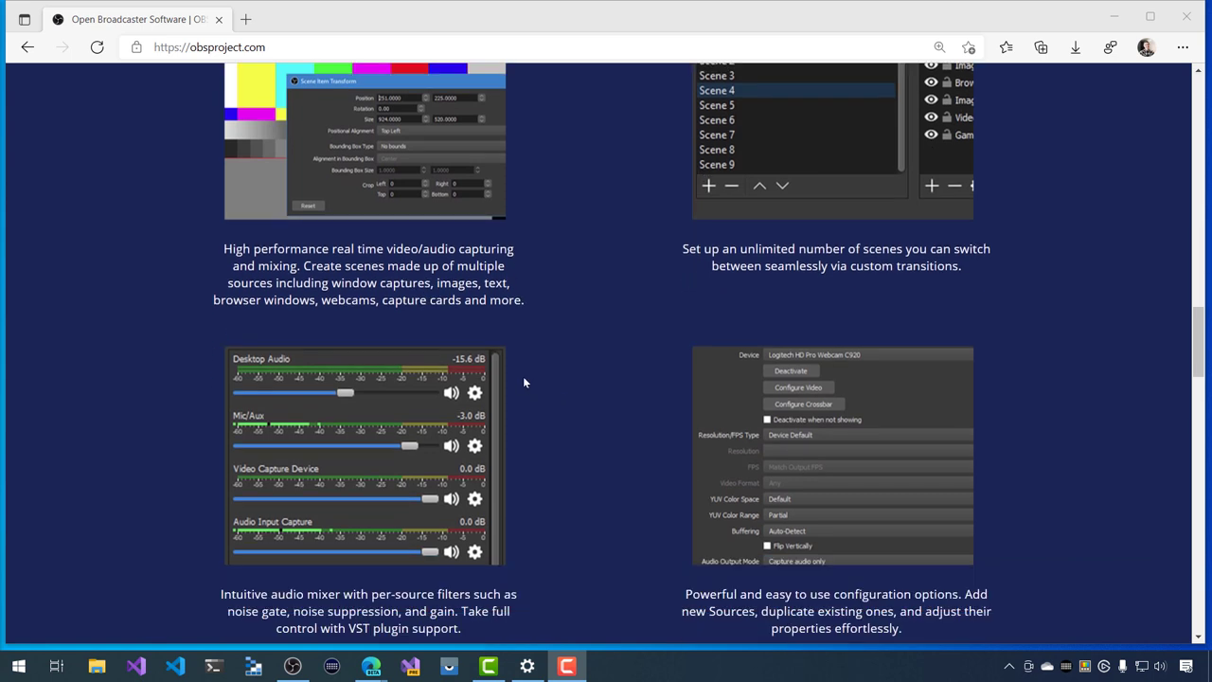
scroll(551, 334, down, 3)
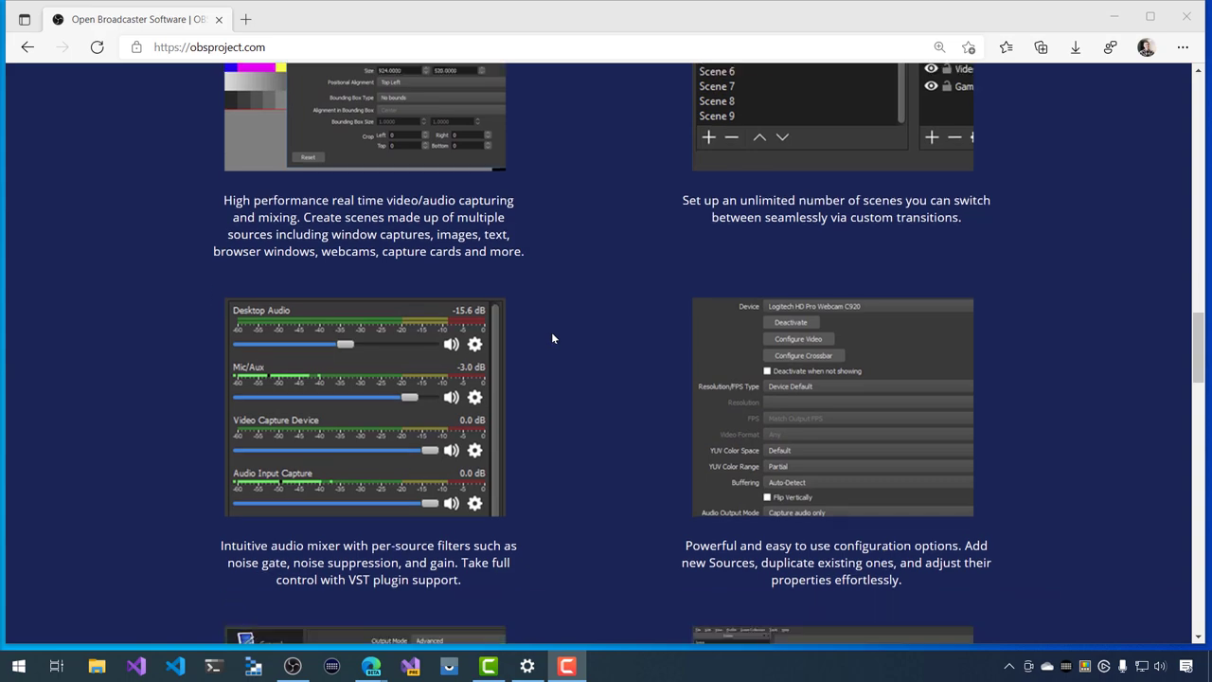
scroll(552, 337, down, 1)
scroll(552, 341, down, 2)
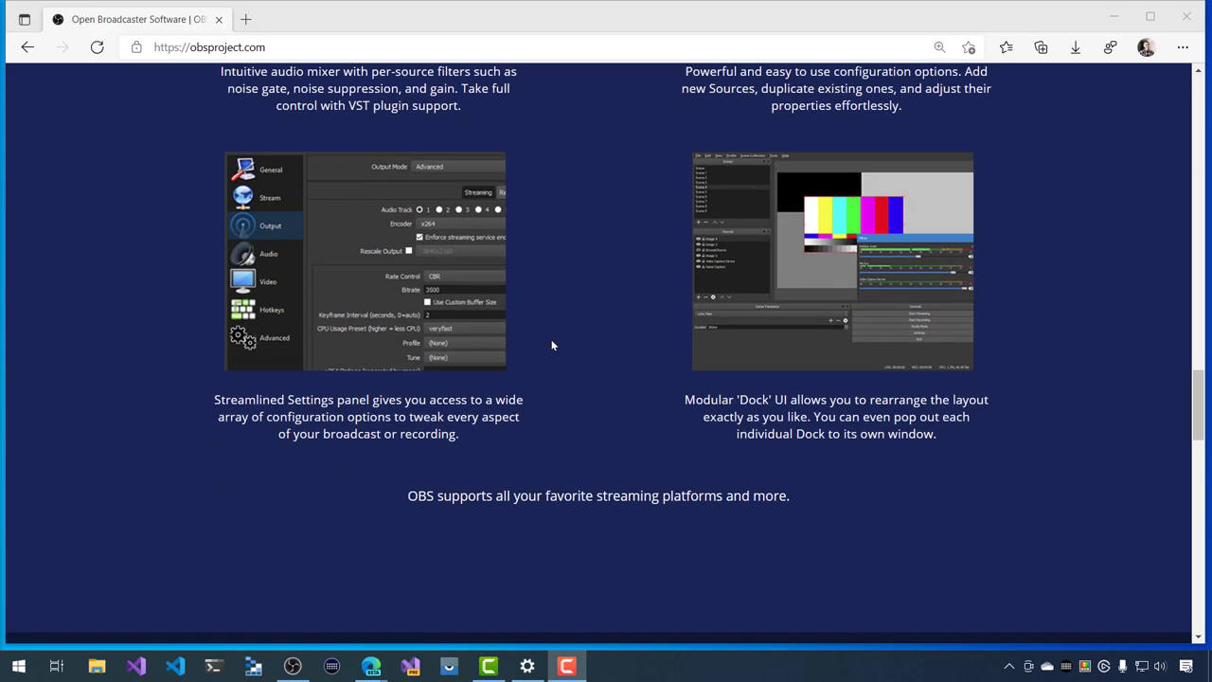
Step: Request the Windows installer of OBS Studio 27.1.3 and dismiss the download prompt
scroll(583, 454, up, 15)
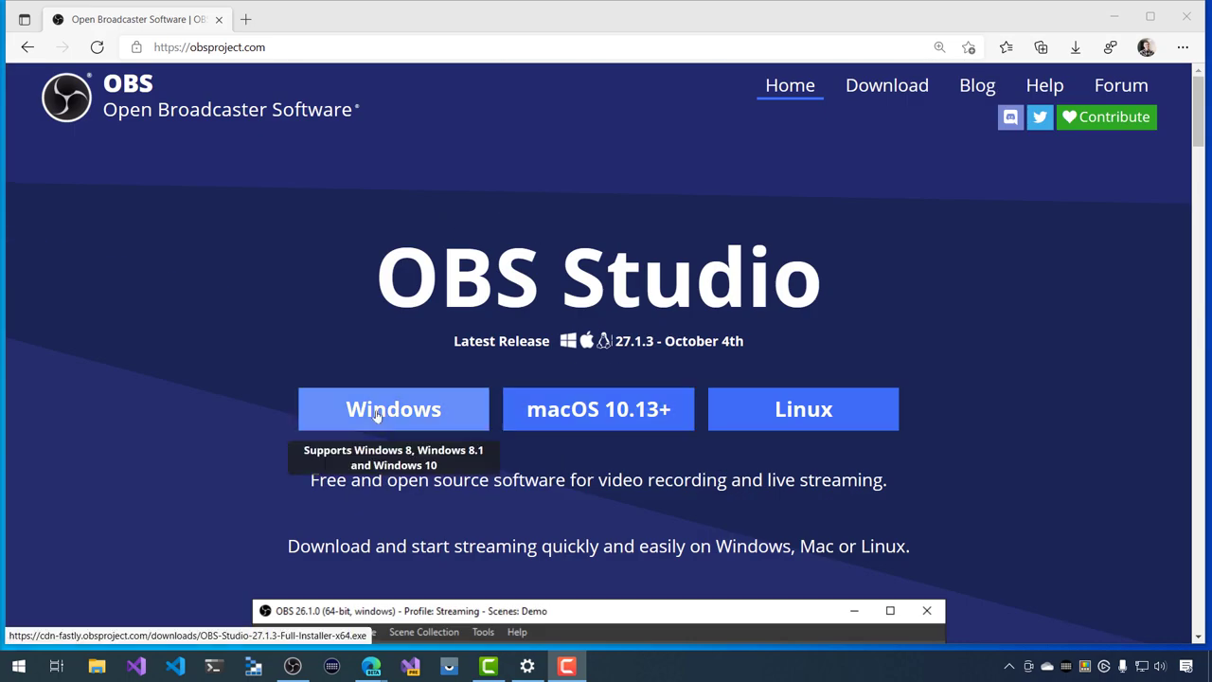
click(358, 407)
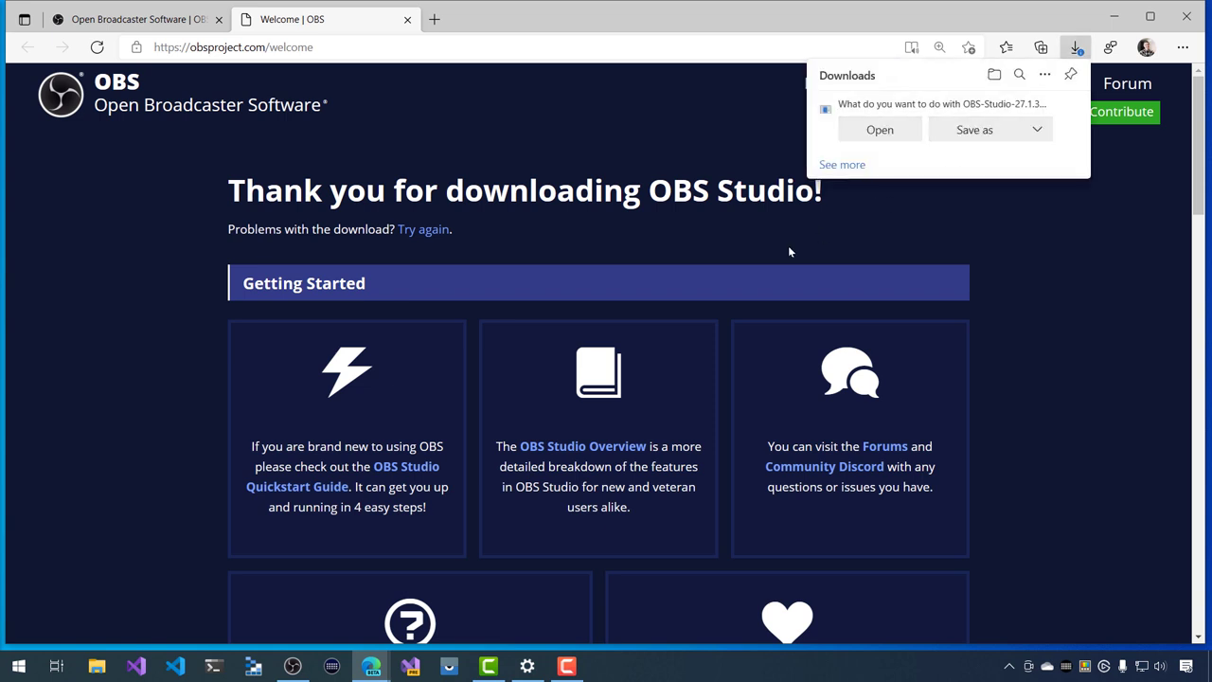
click(1070, 112)
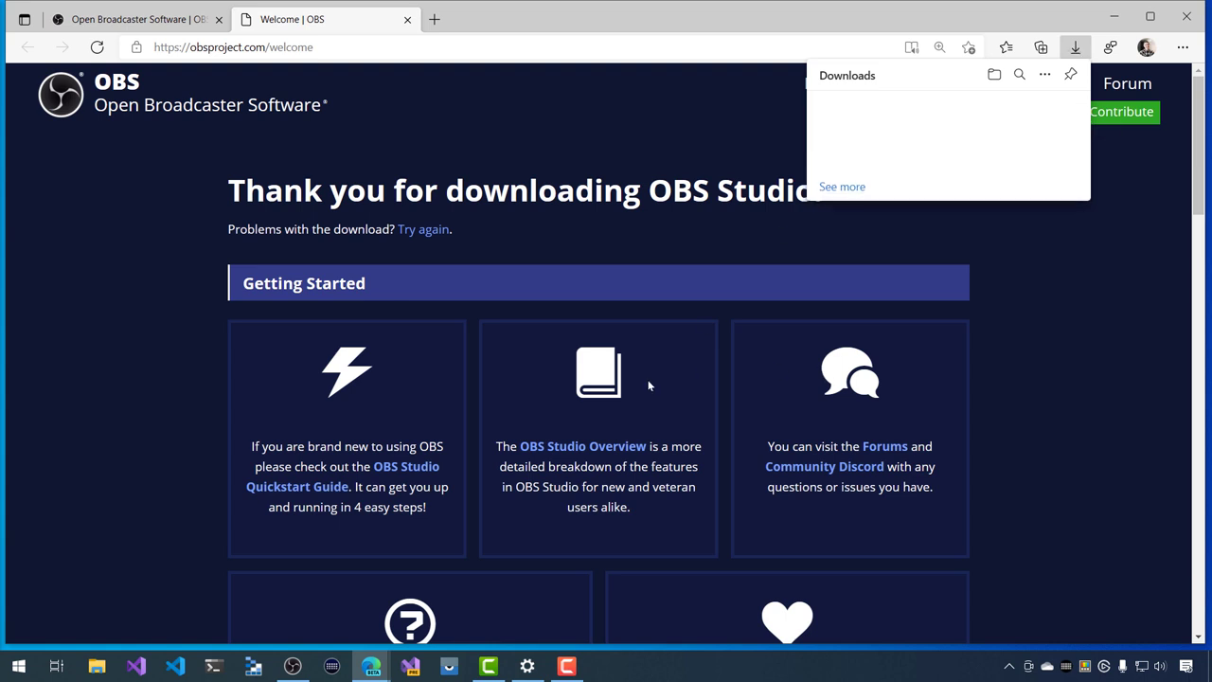
click(1141, 144)
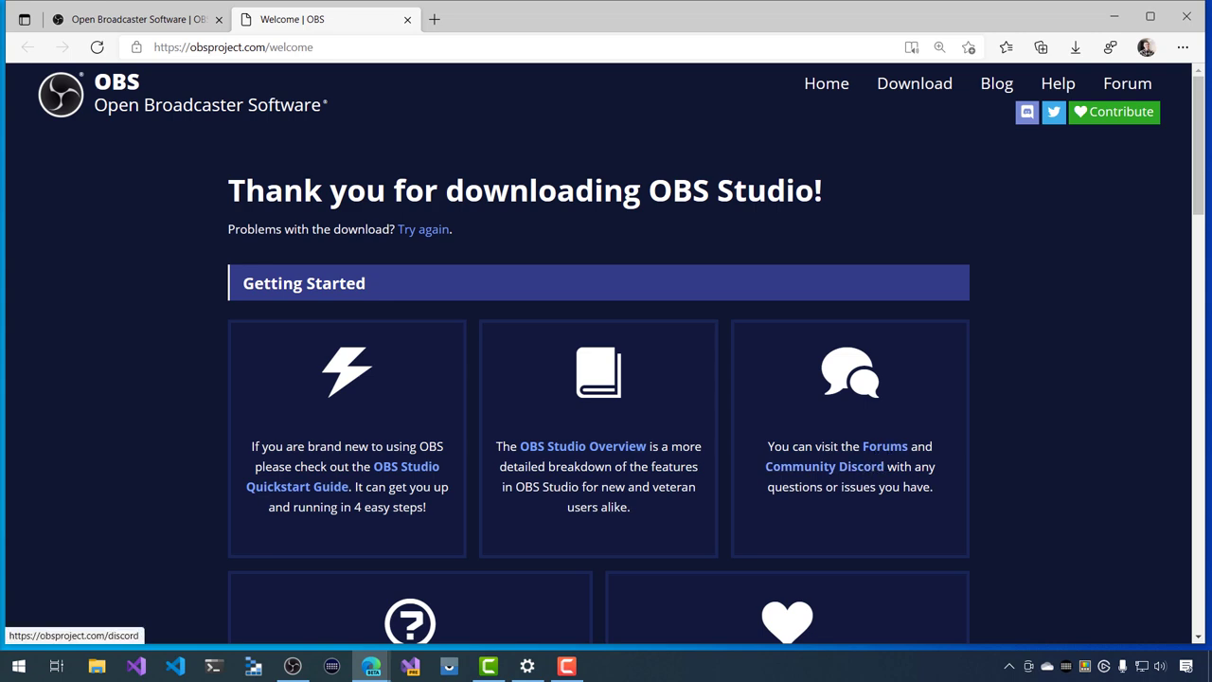
scroll(616, 430, down, 2)
scroll(457, 476, up, 2)
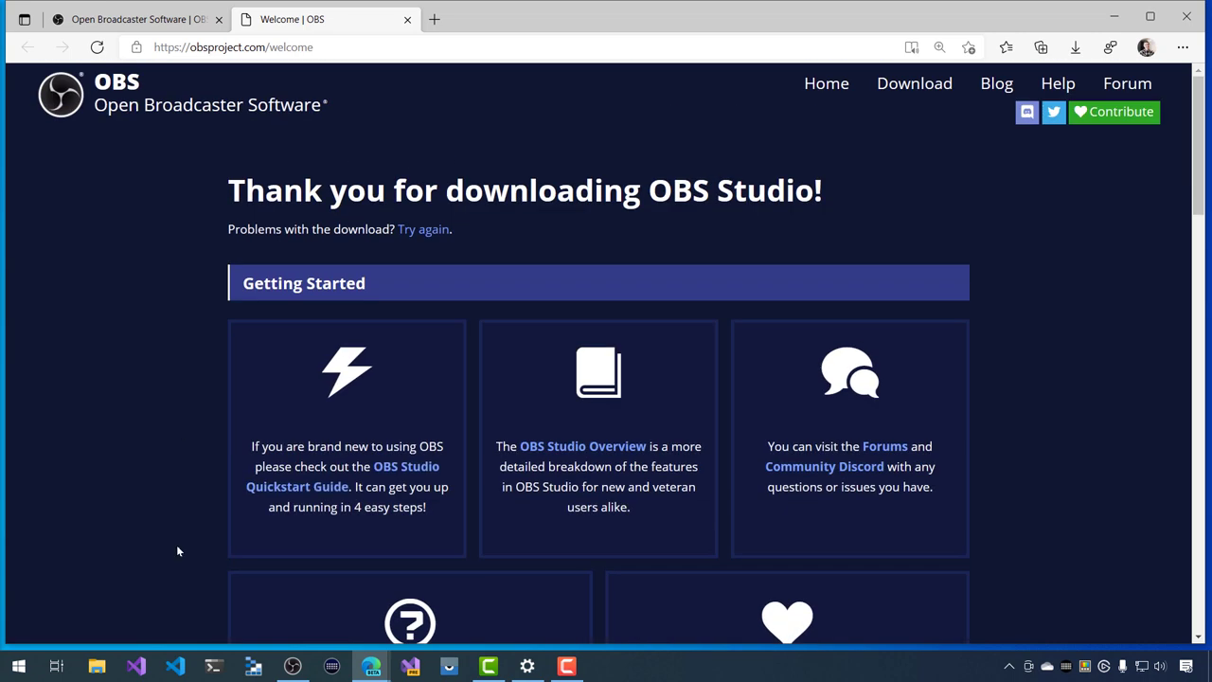
Step: Minimize the browser and switch to OBS Studio
click(1118, 17)
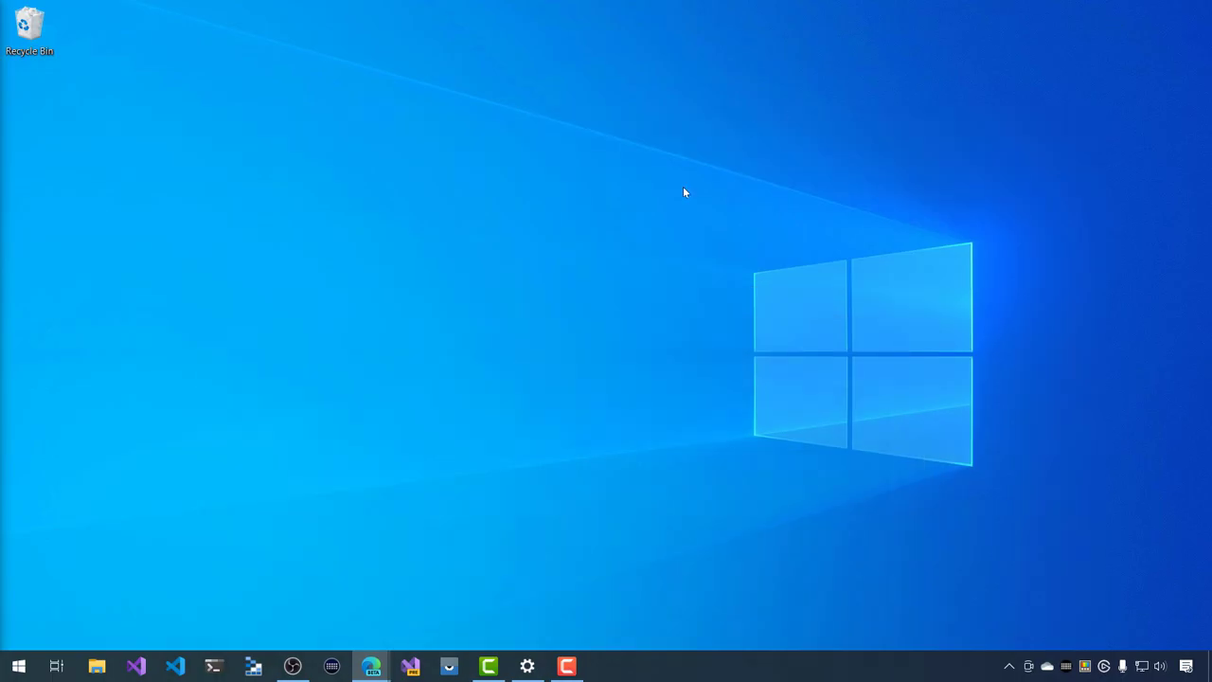
click(292, 665)
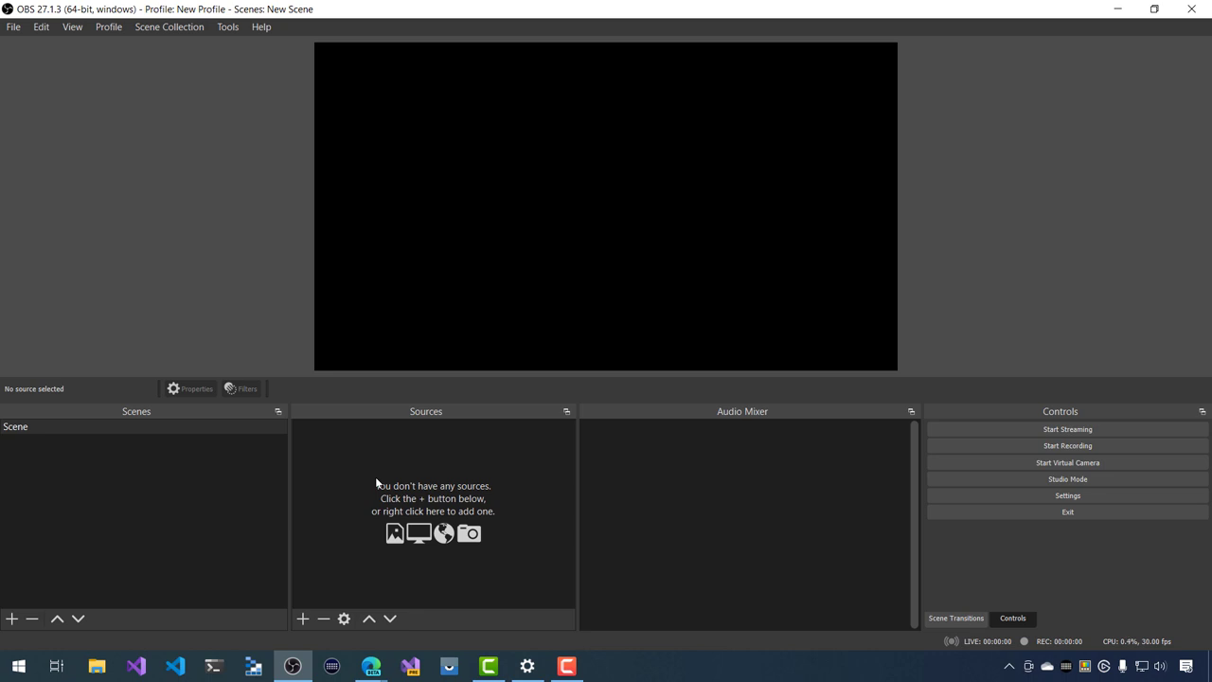
Step: Review the management options and existing entries for profiles and scene collections
click(111, 29)
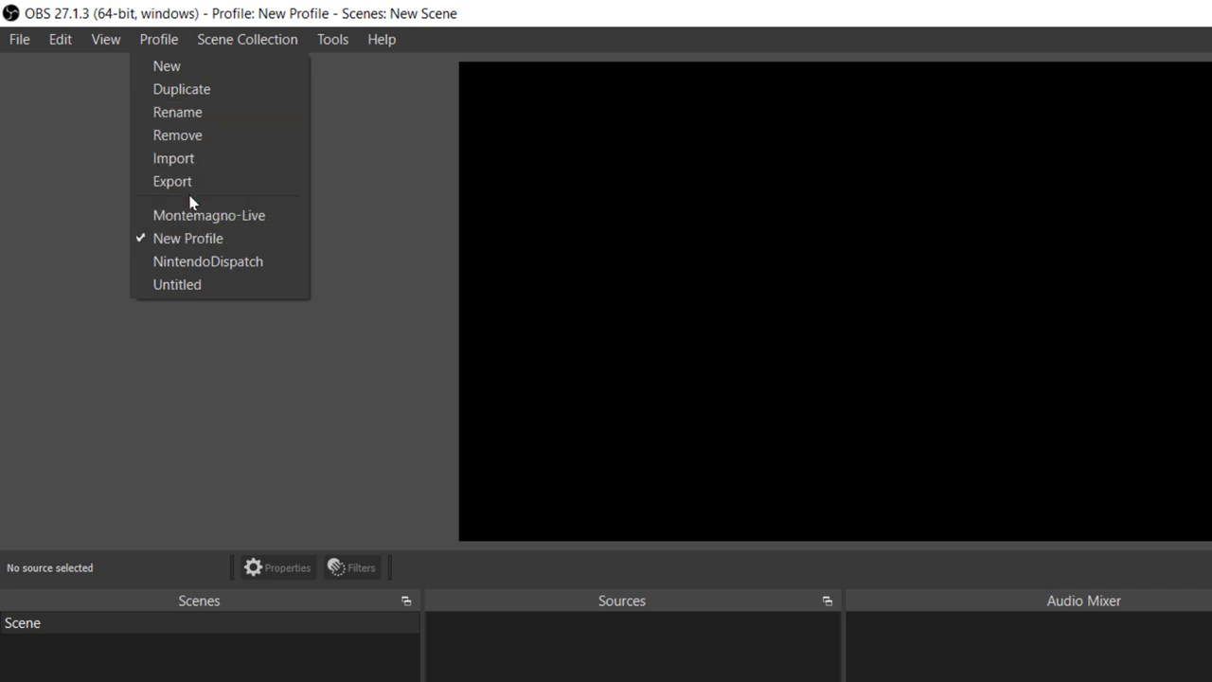
mouse_move(233, 42)
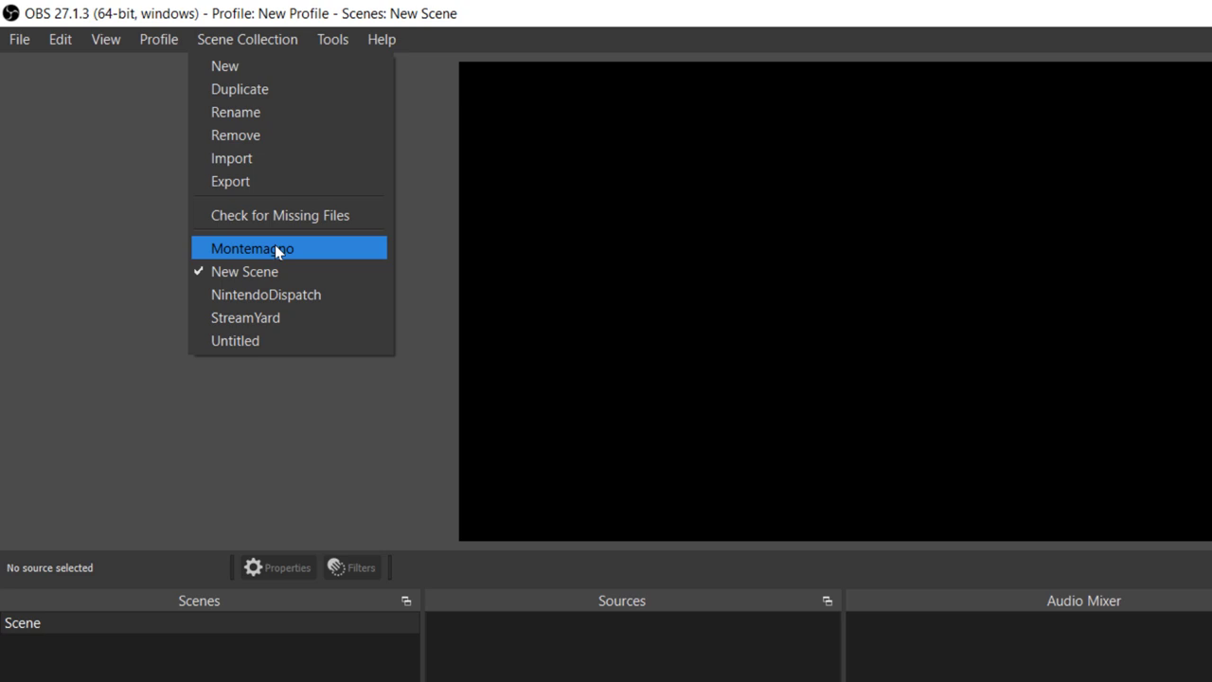
key(Down)
click(138, 160)
click(175, 40)
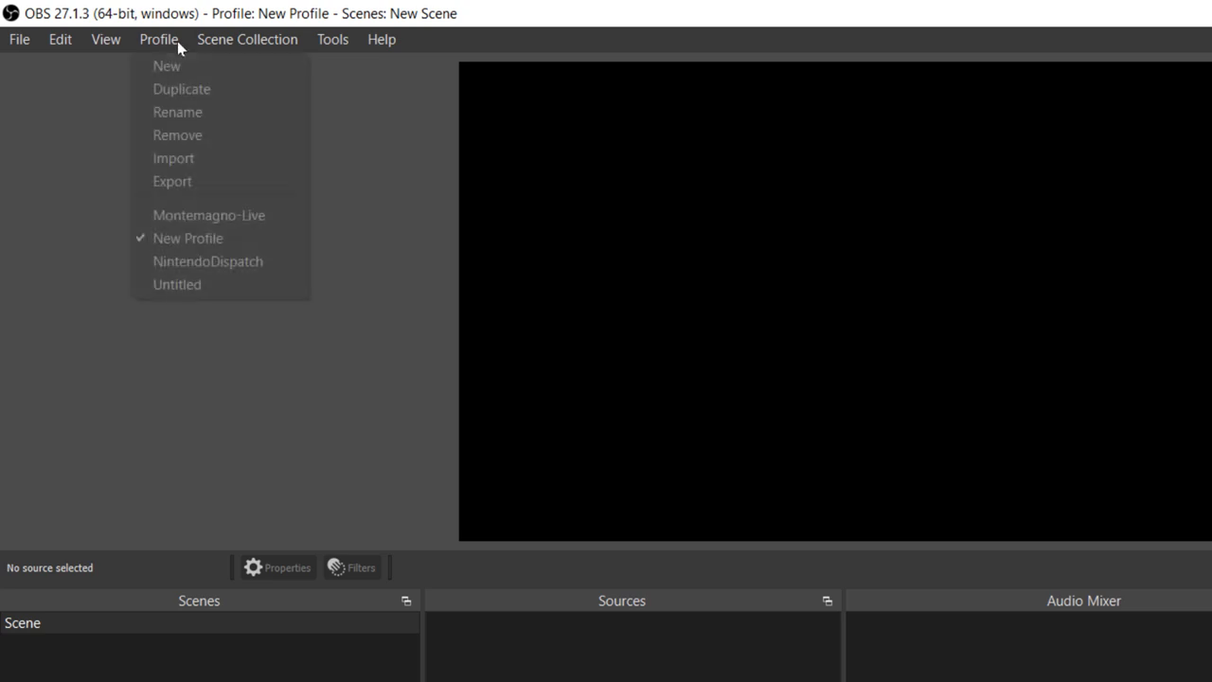
click(424, 245)
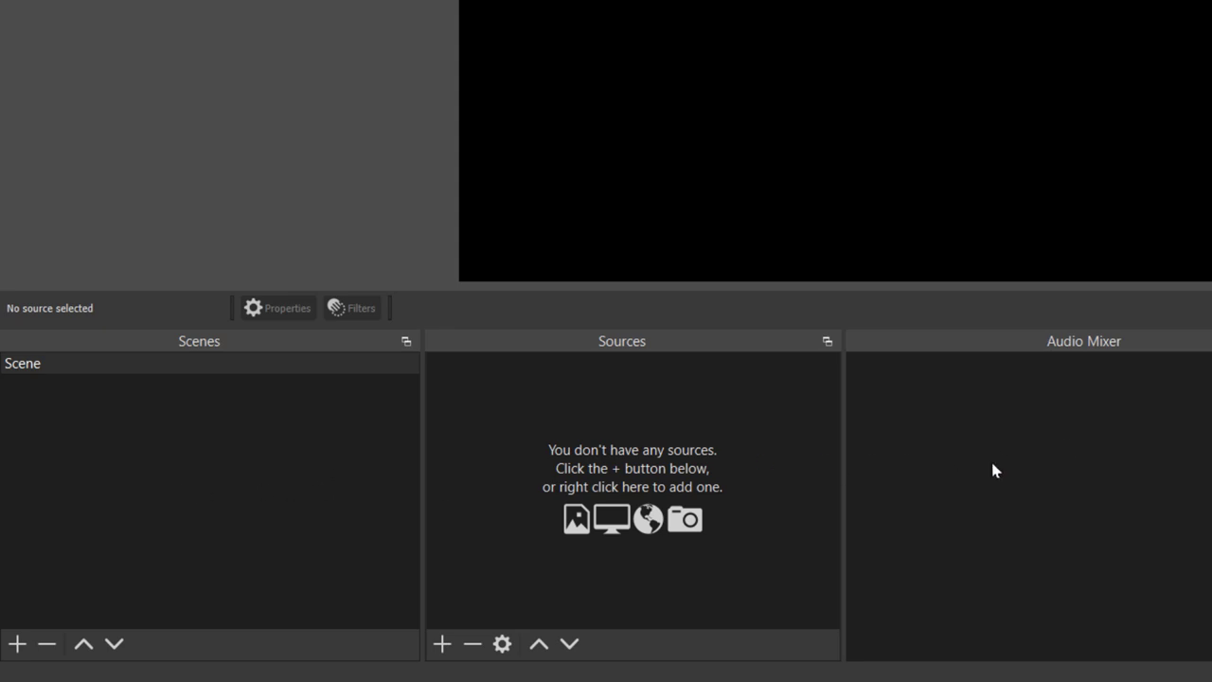
click(81, 366)
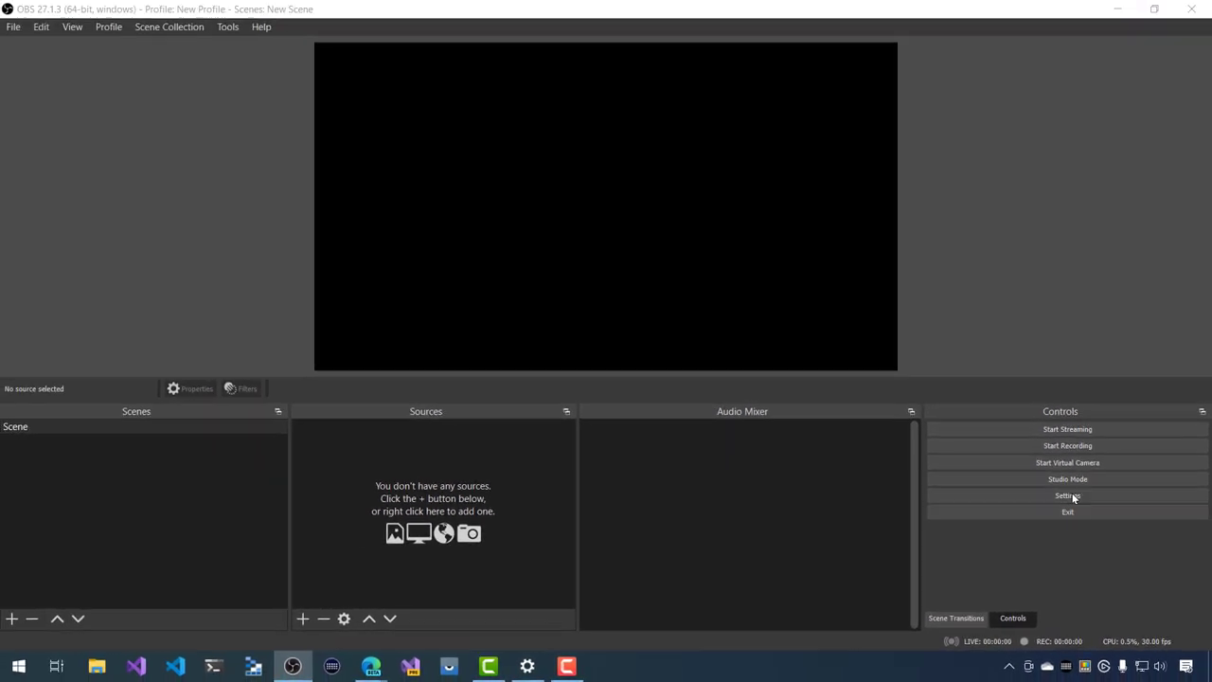
Step: Open the settings and review the streaming services offered for the stream
click(1009, 458)
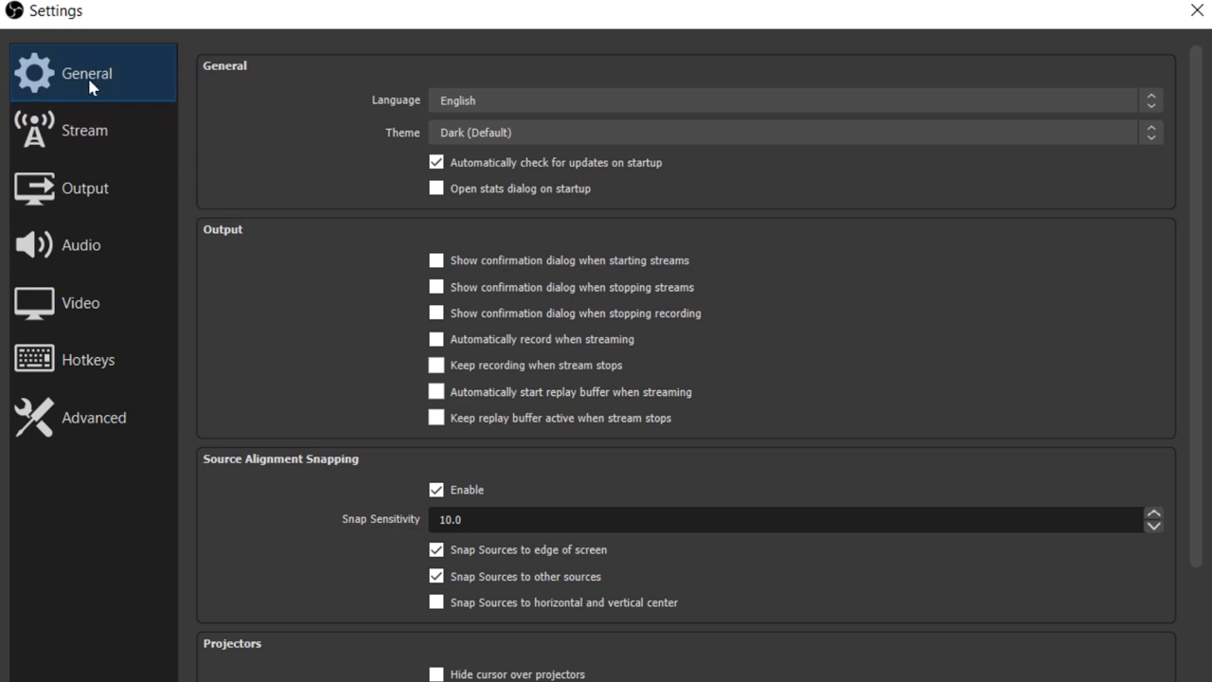
click(103, 137)
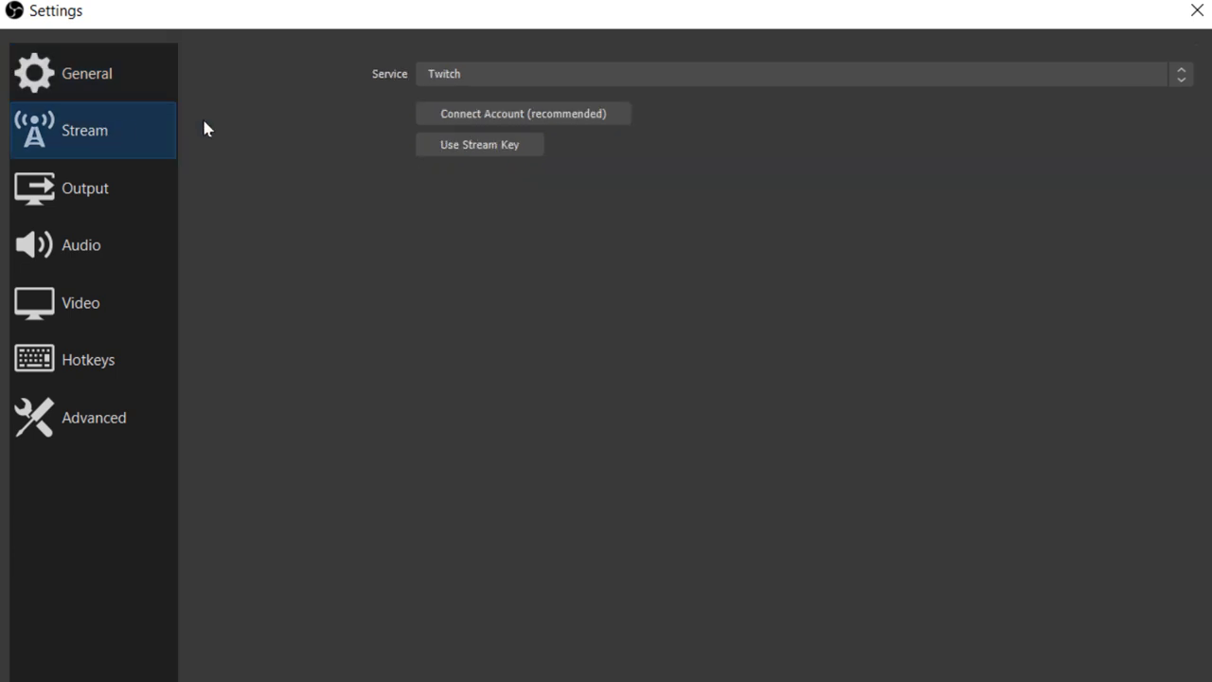
click(487, 76)
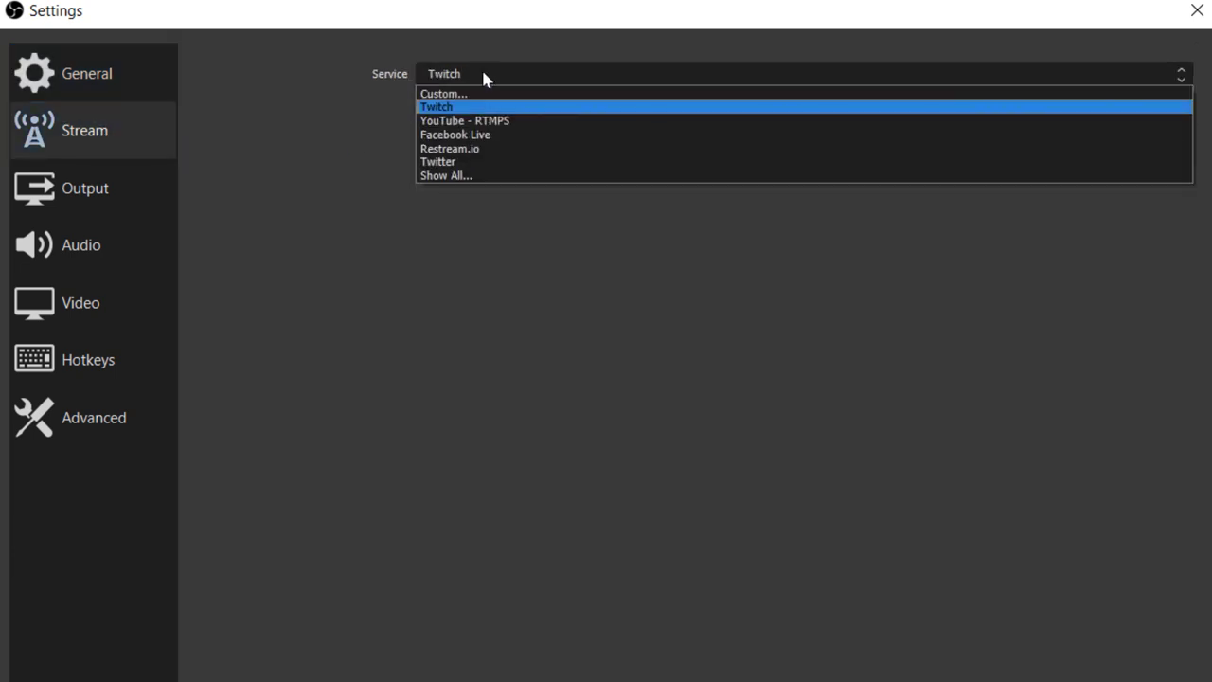
click(368, 66)
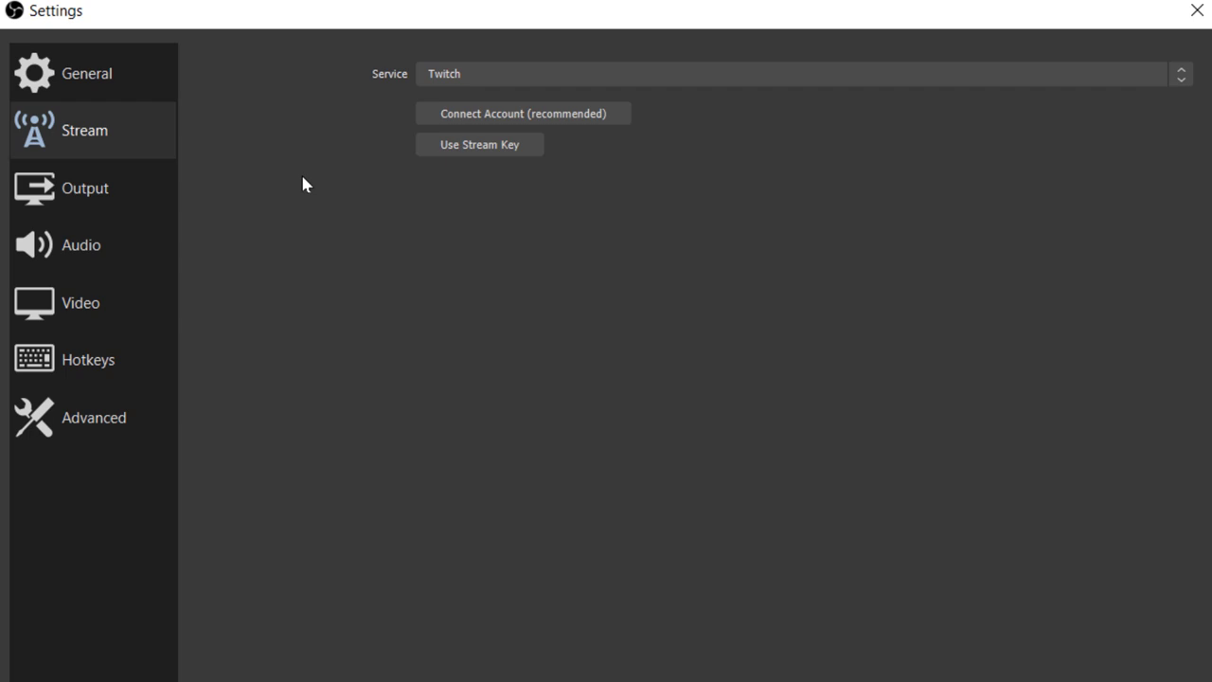
Step: Set the streaming video bitrate to 4800 Kbps in the output settings
click(103, 196)
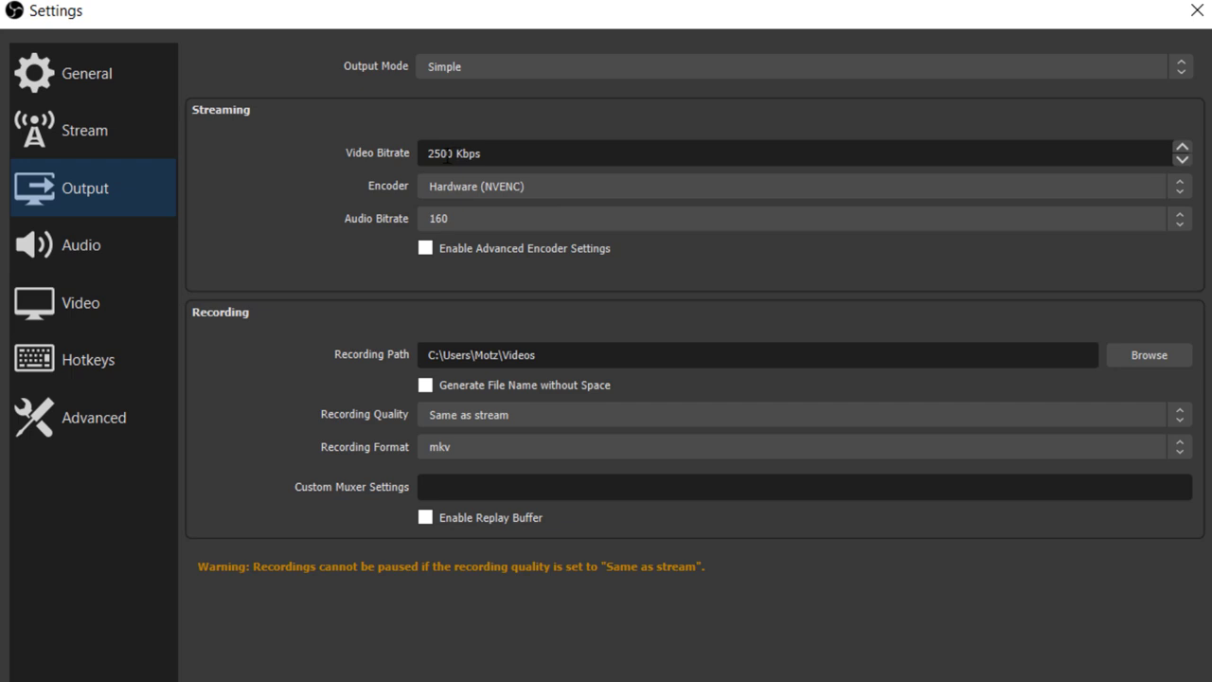
drag(437, 154, 423, 153)
key(Left)
key(Right)
key(Right)
key(BackSpace)
key(BackSpace)
text(48)
click(494, 64)
click(465, 126)
click(445, 152)
key(BackSpace)
text(3)
key(BackSpace)
text(8)
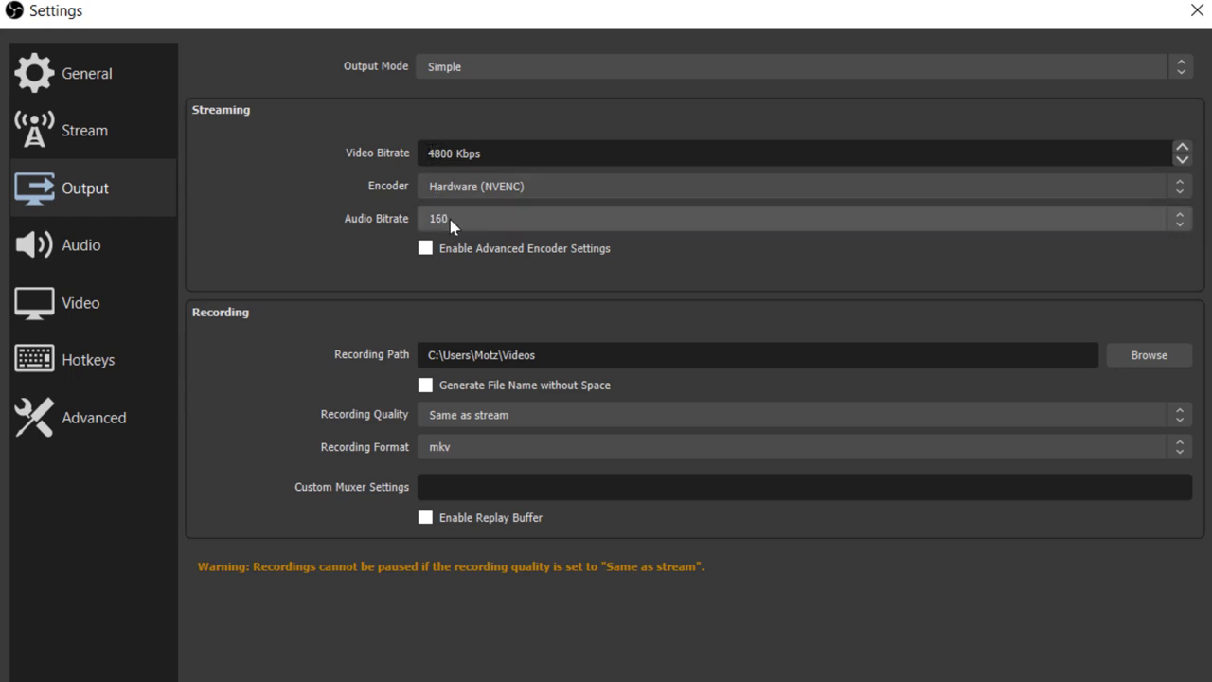
Step: Switch the streaming encoder to Software (x264) and return it to Hardware (NVENC)
click(518, 186)
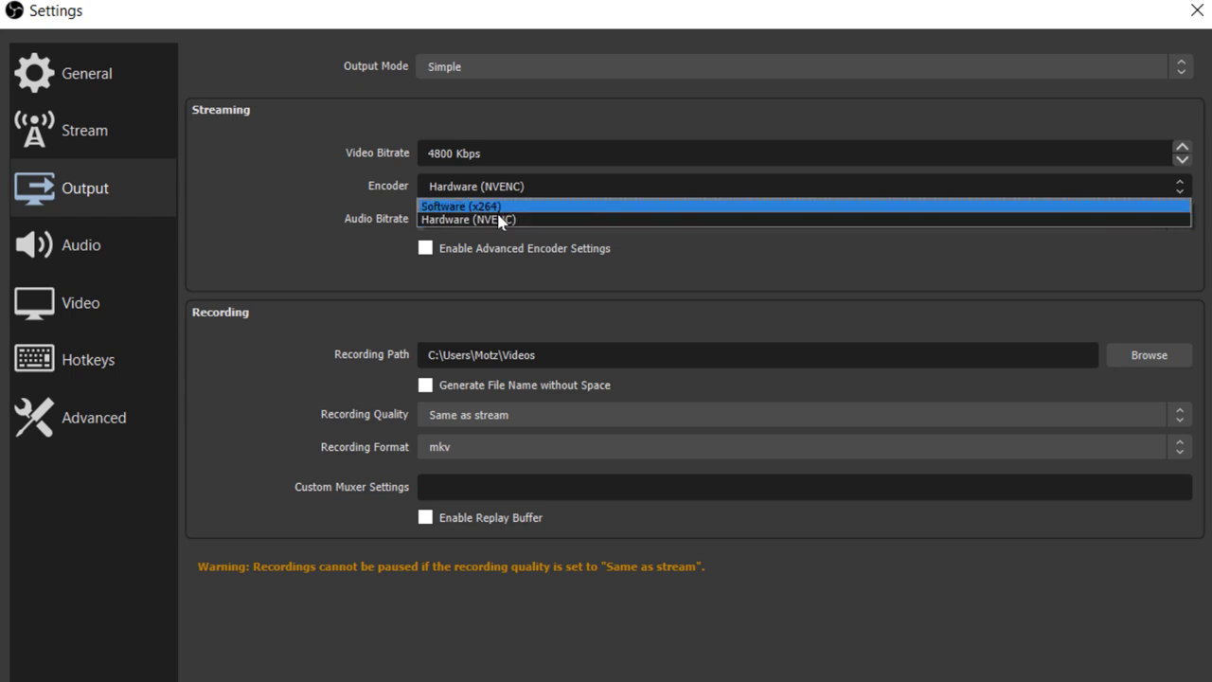
click(497, 205)
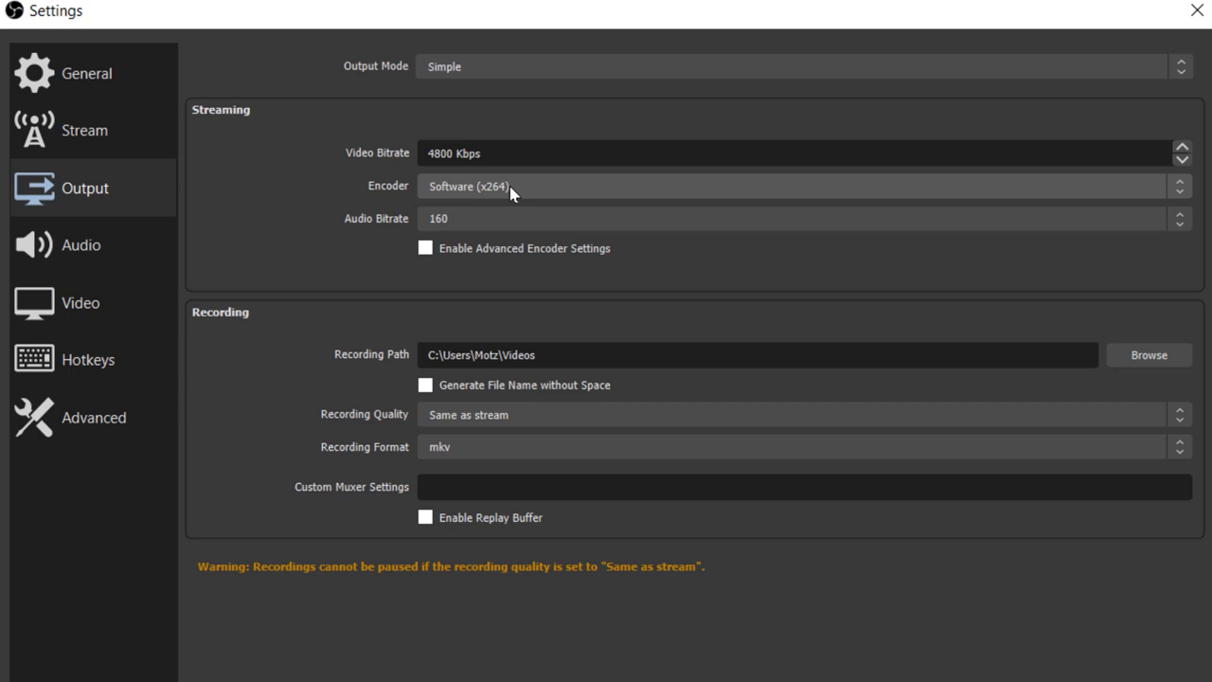
click(512, 190)
click(507, 220)
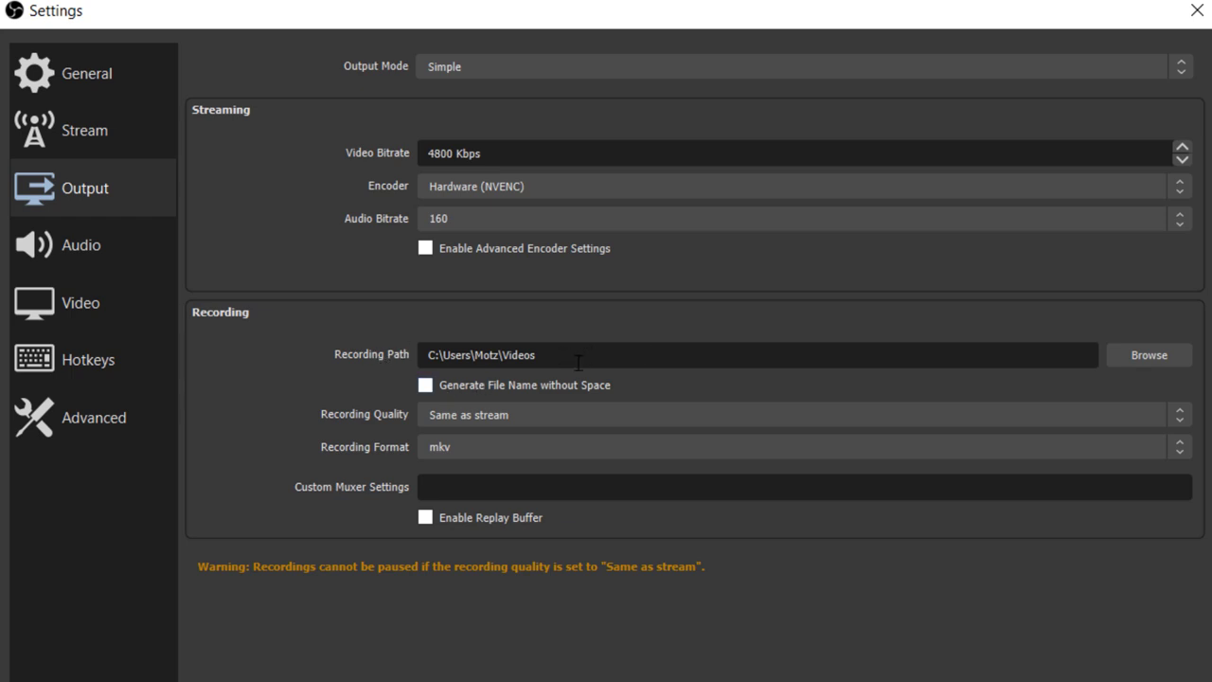
Step: Keep the recording quality at Same as stream and set the recording format to mp4
click(514, 418)
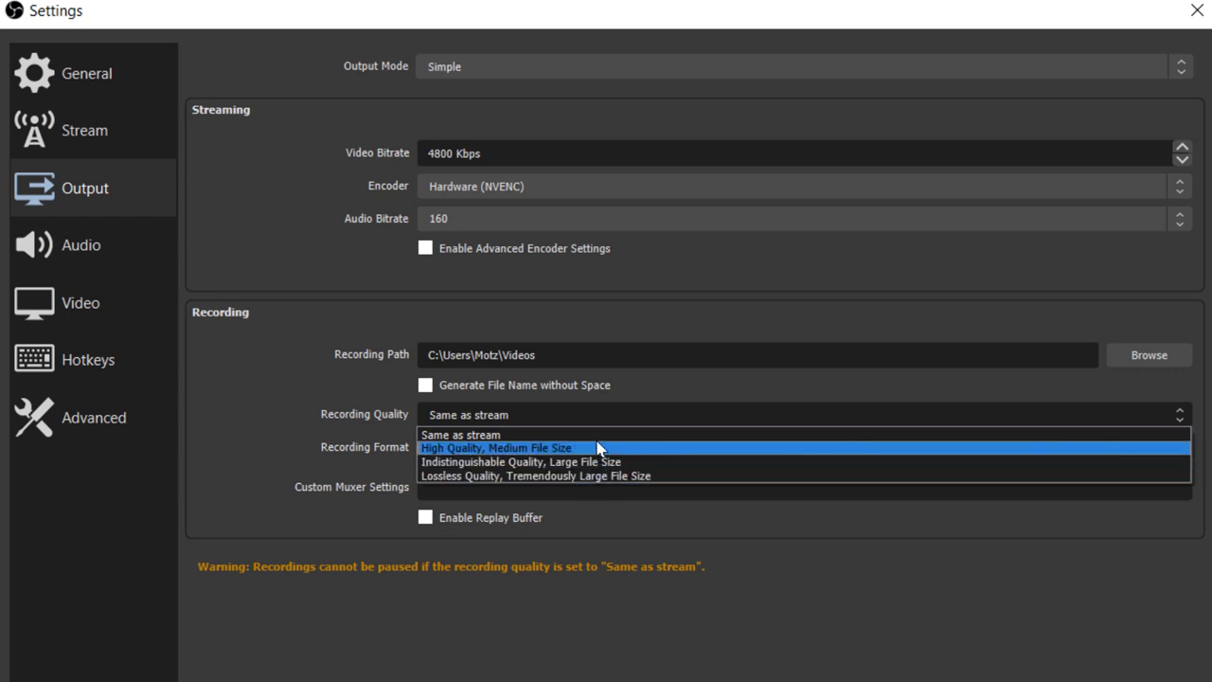
click(452, 438)
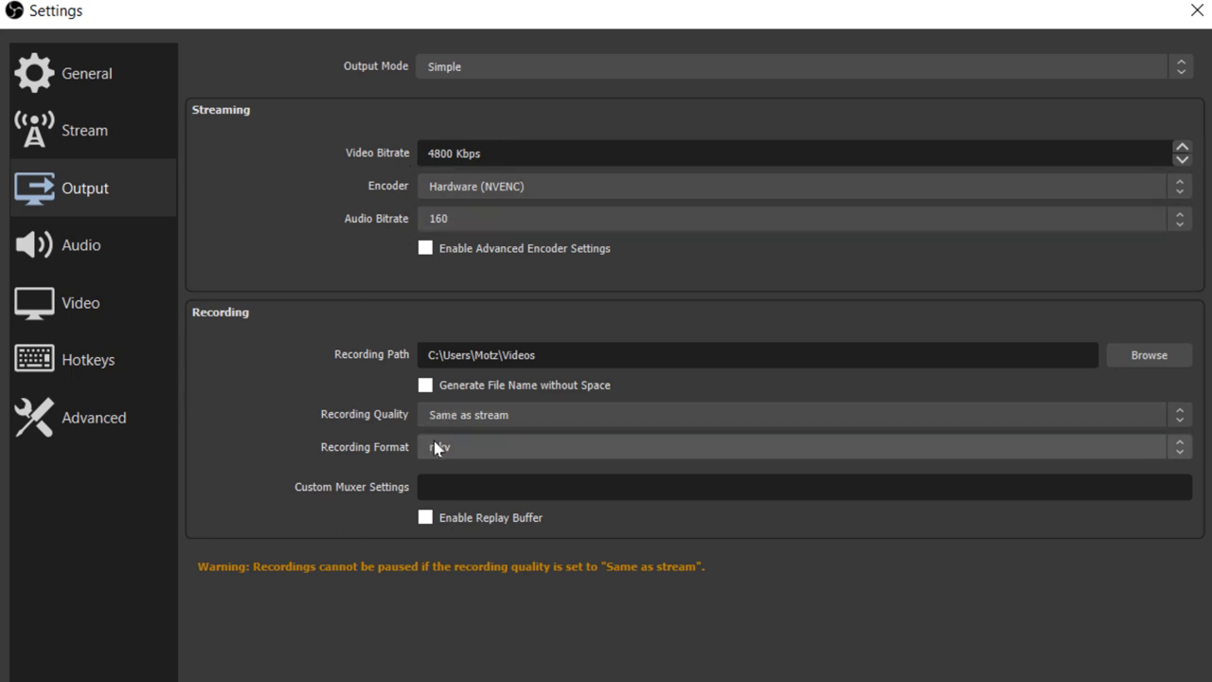
click(471, 447)
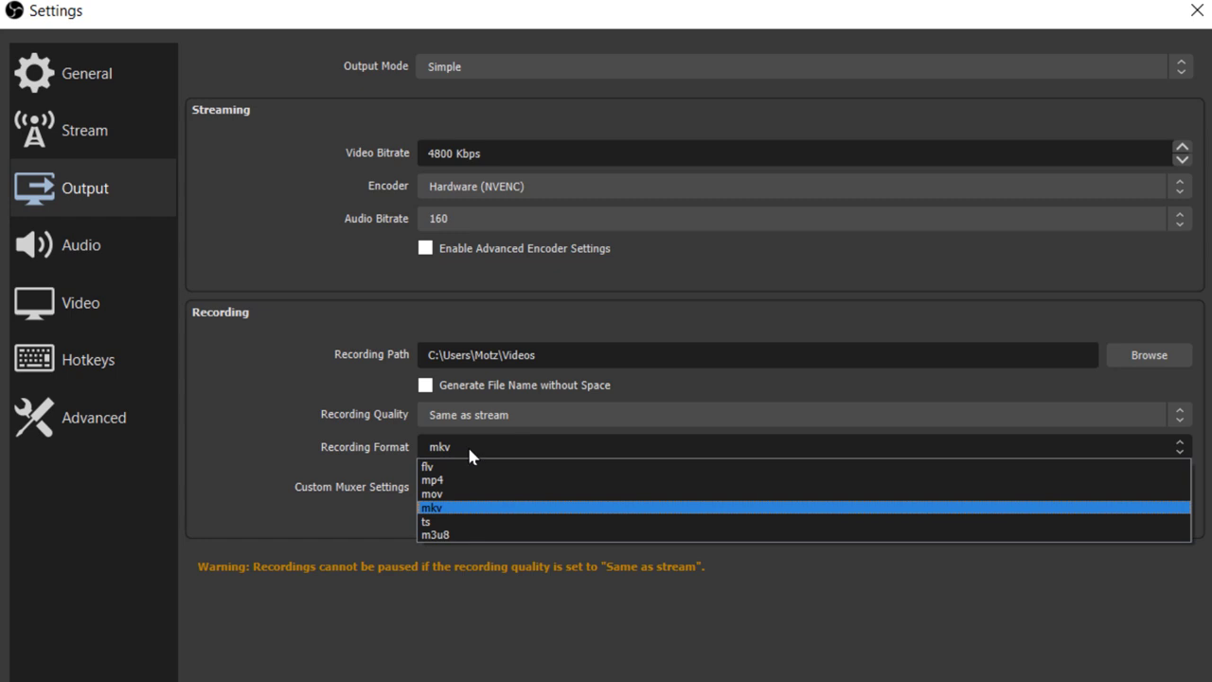
click(470, 512)
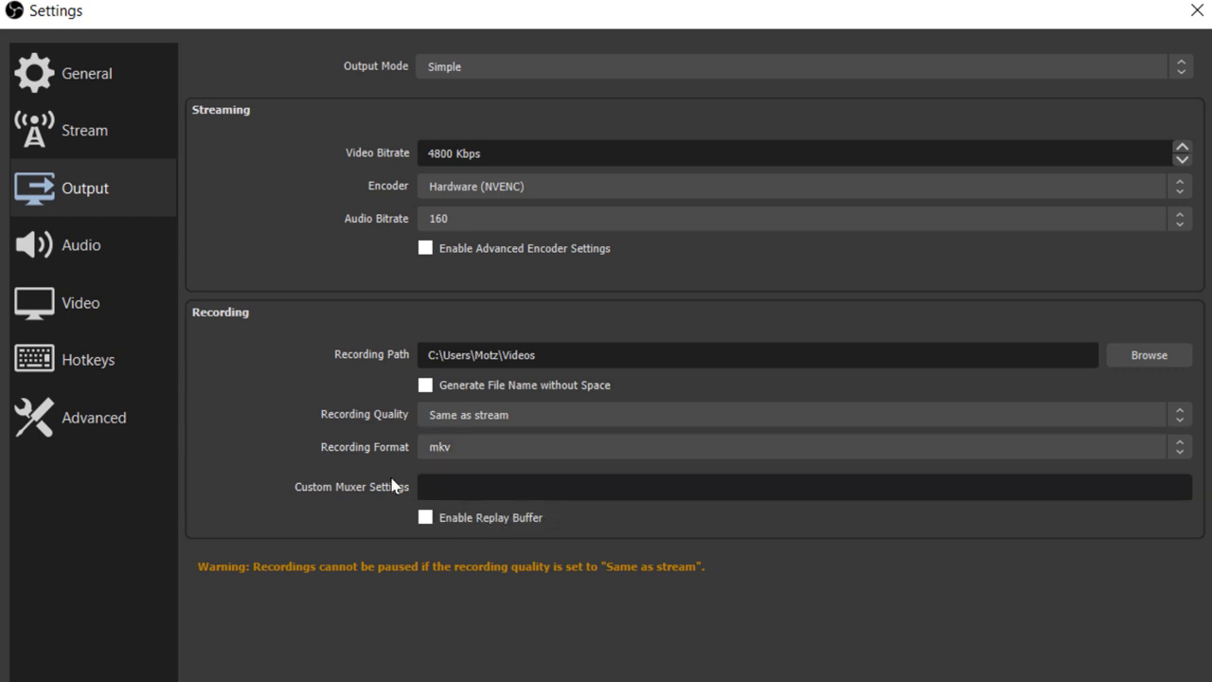
click(452, 453)
click(460, 480)
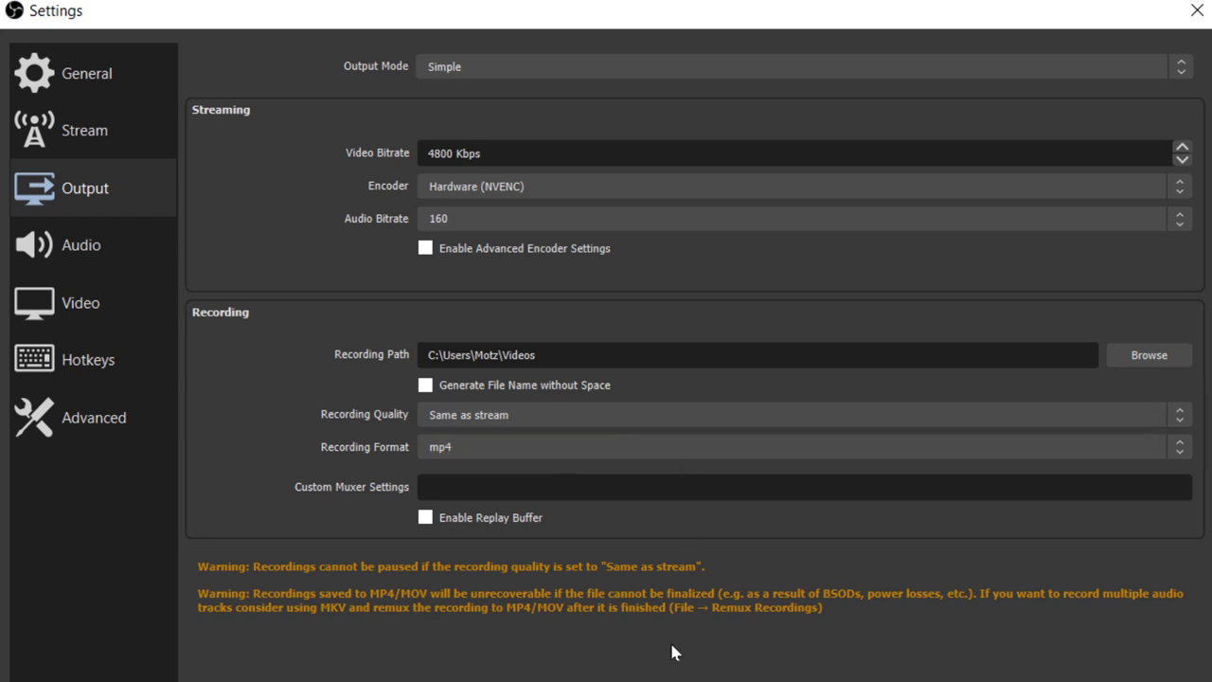
Step: In the audio settings, set Mic/Auxiliary Audio to Microphone (UMC204HD 192k)
click(78, 256)
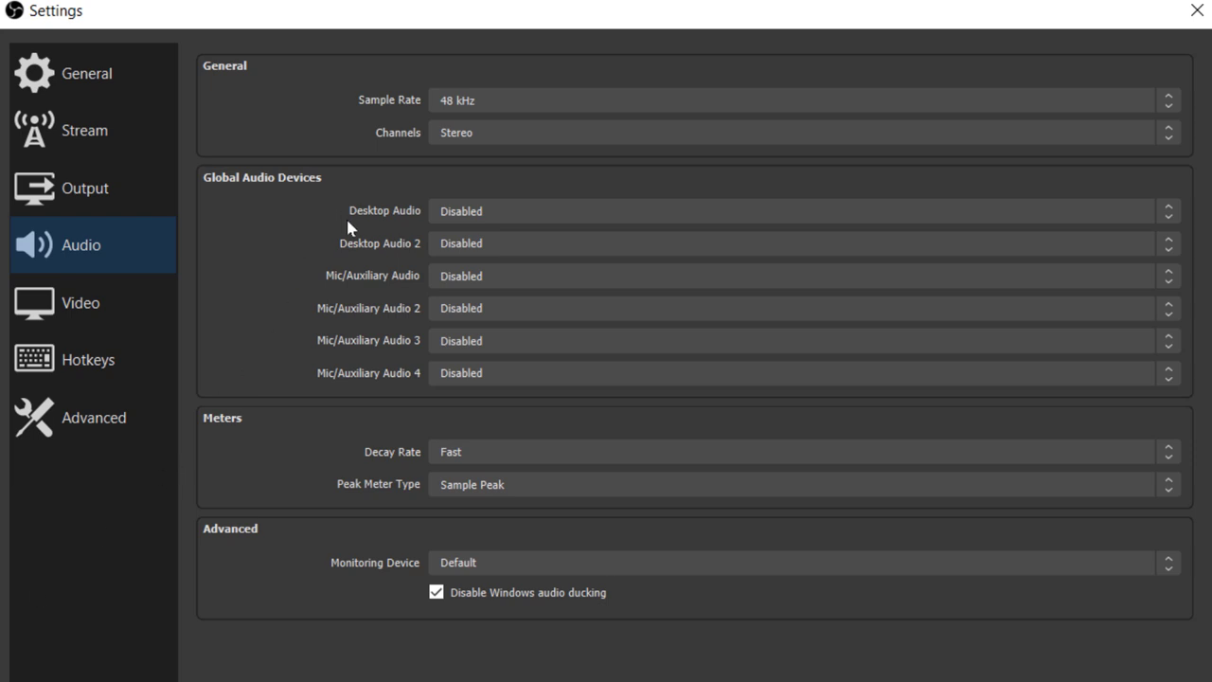
click(492, 277)
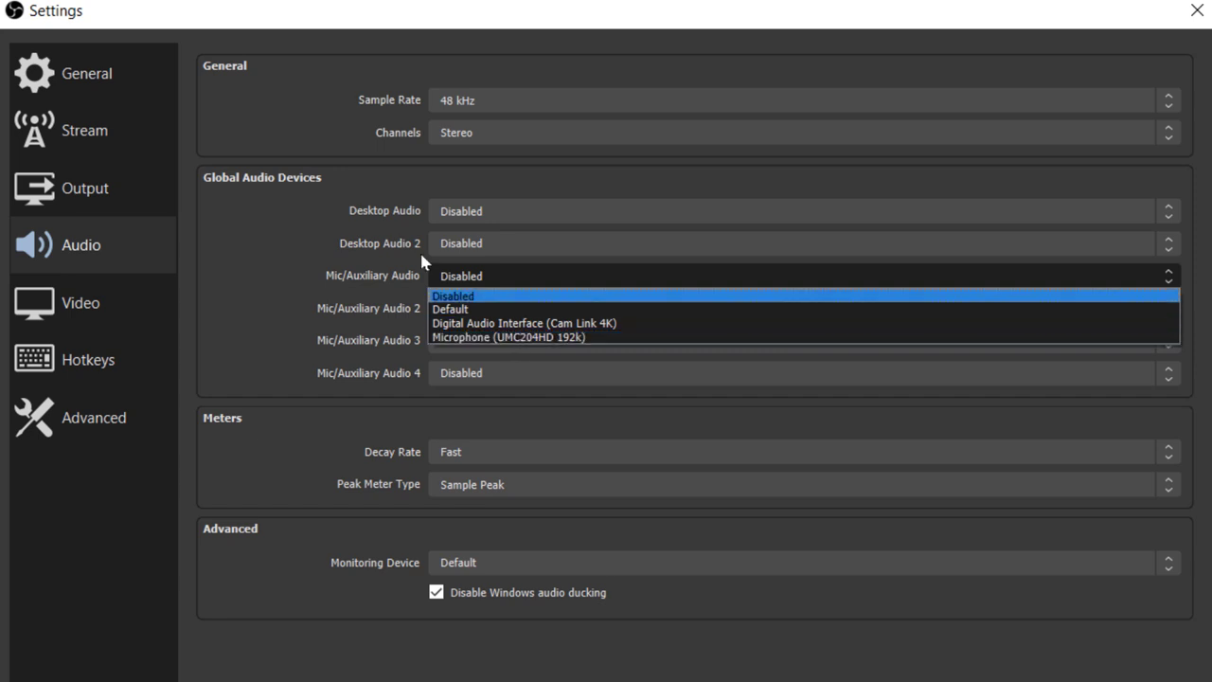
click(379, 230)
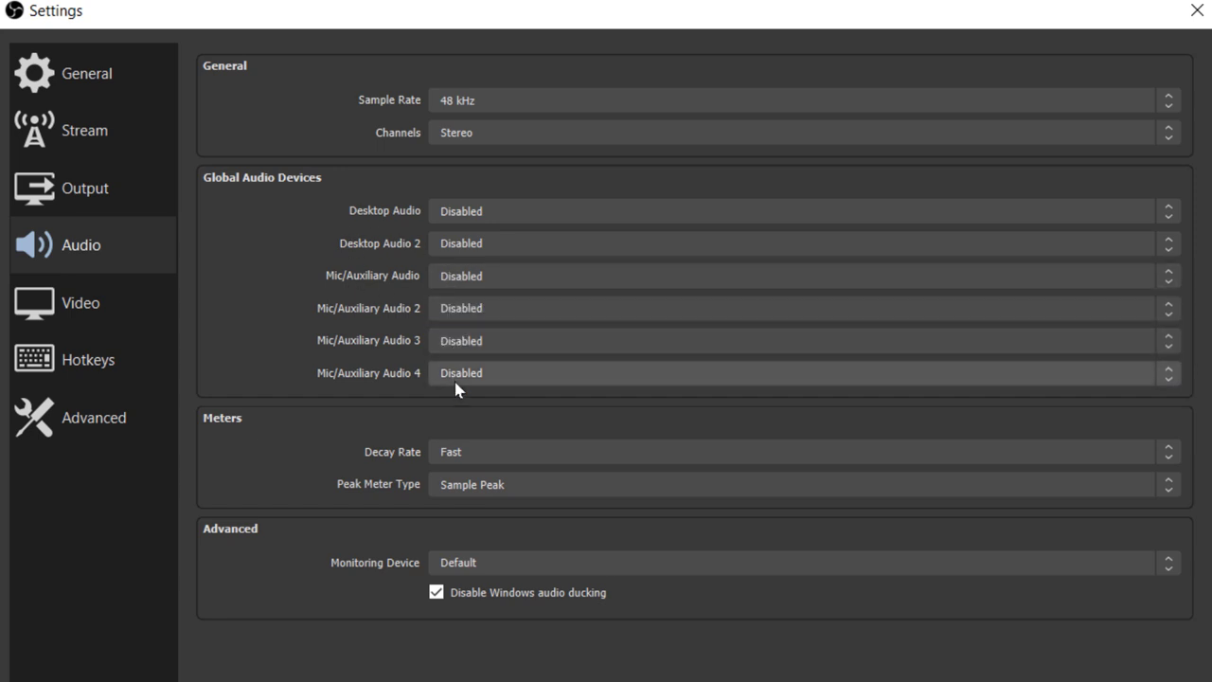
click(461, 278)
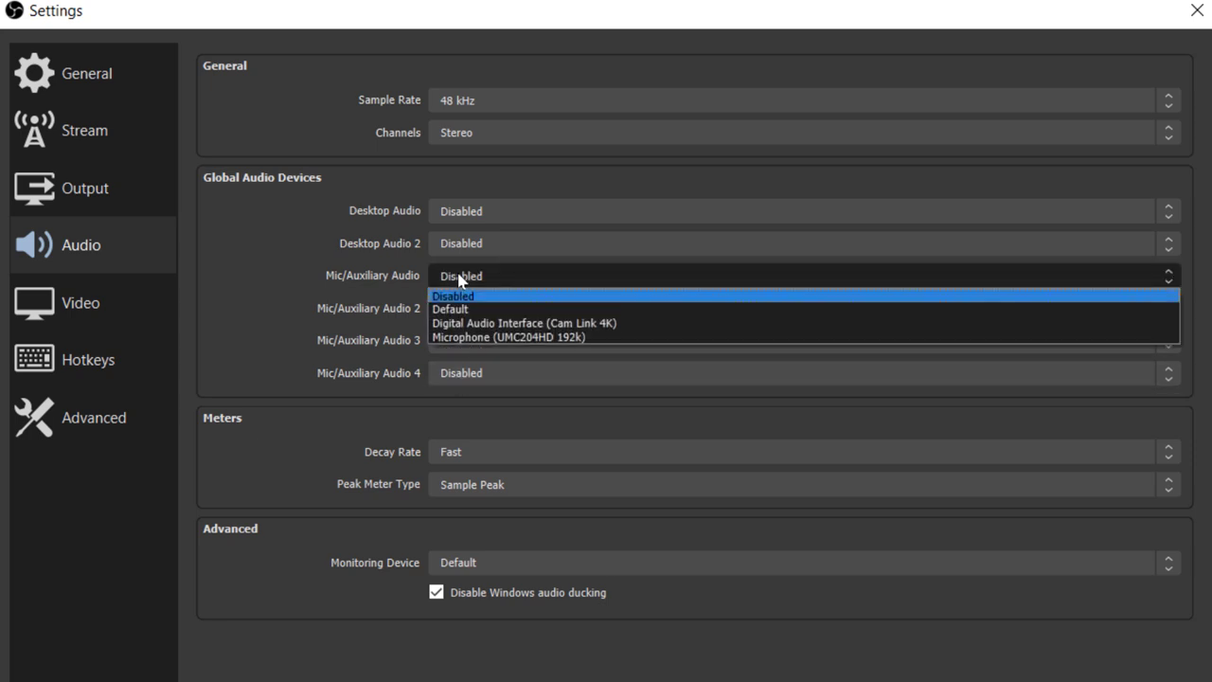
click(581, 338)
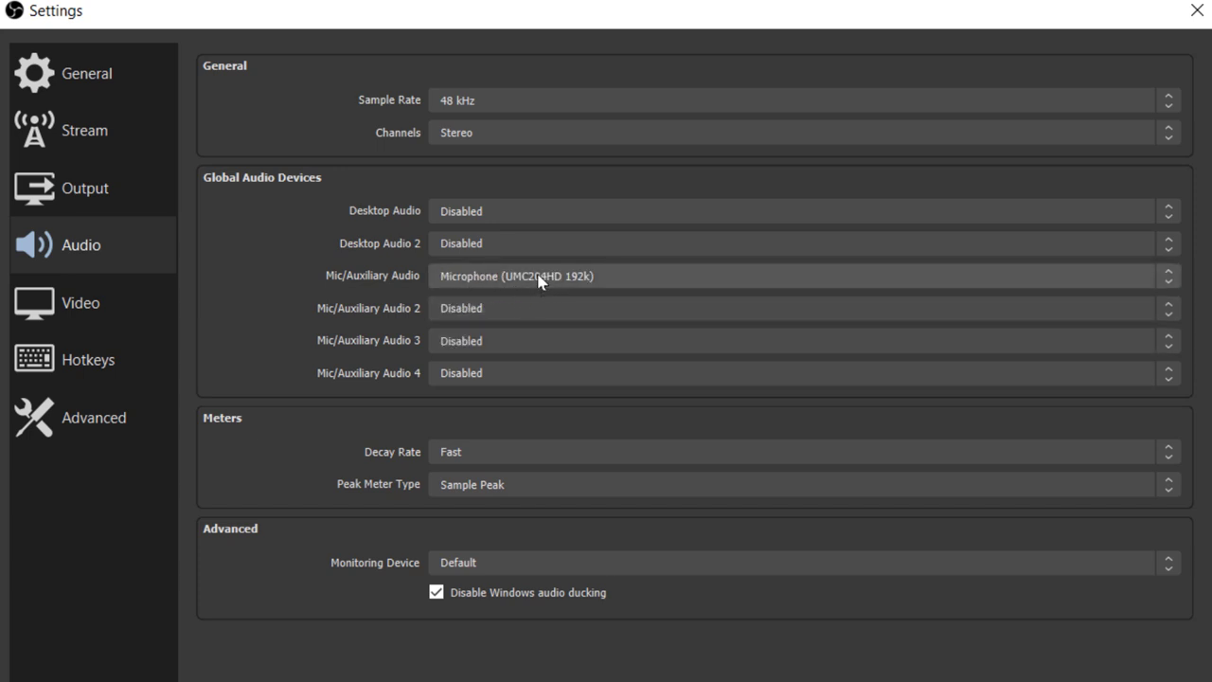
Step: Set the Desktop Audio device to Speakers (UMC204HD 192k)
click(520, 217)
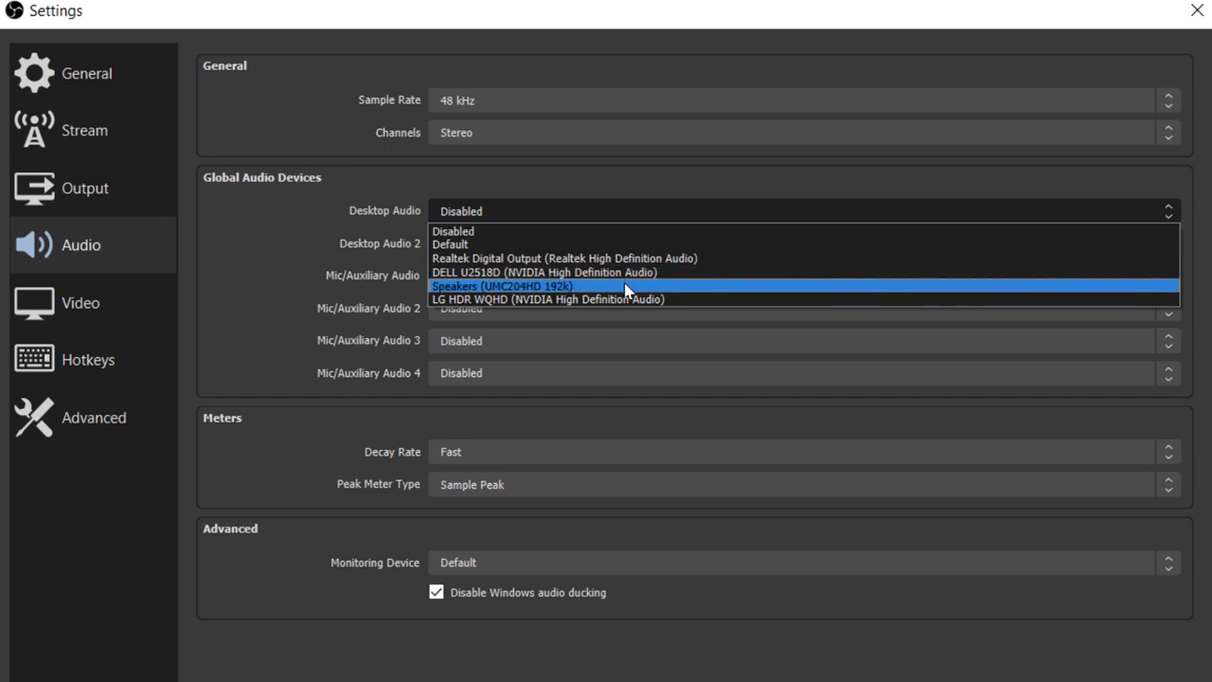
click(625, 287)
click(555, 210)
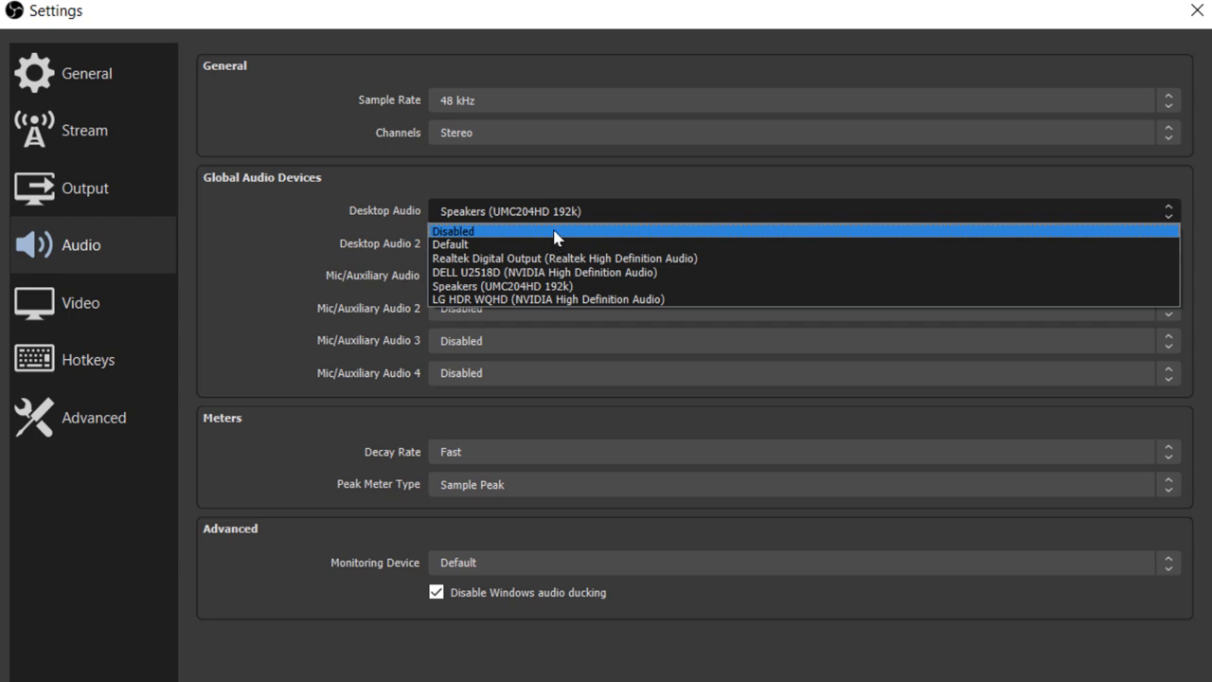
click(536, 285)
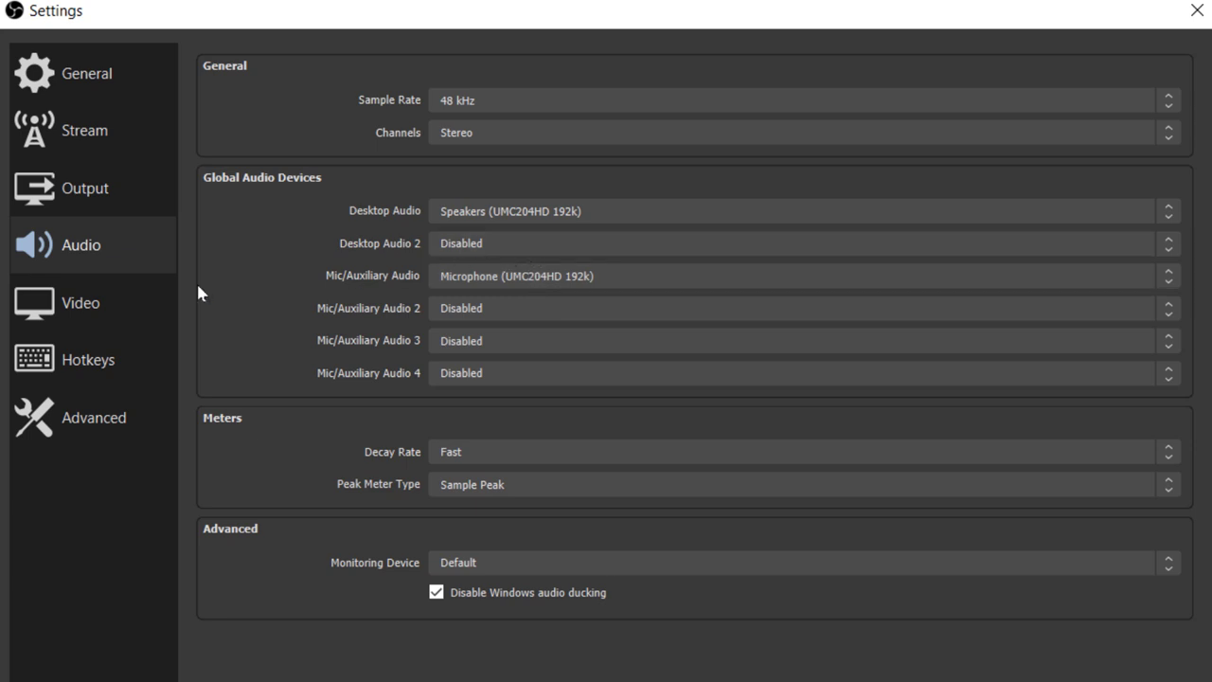
Step: In the video settings, set the output (scaled) resolution to 1920x1080 and keep the base (canvas) resolution at 1920x1080
click(118, 314)
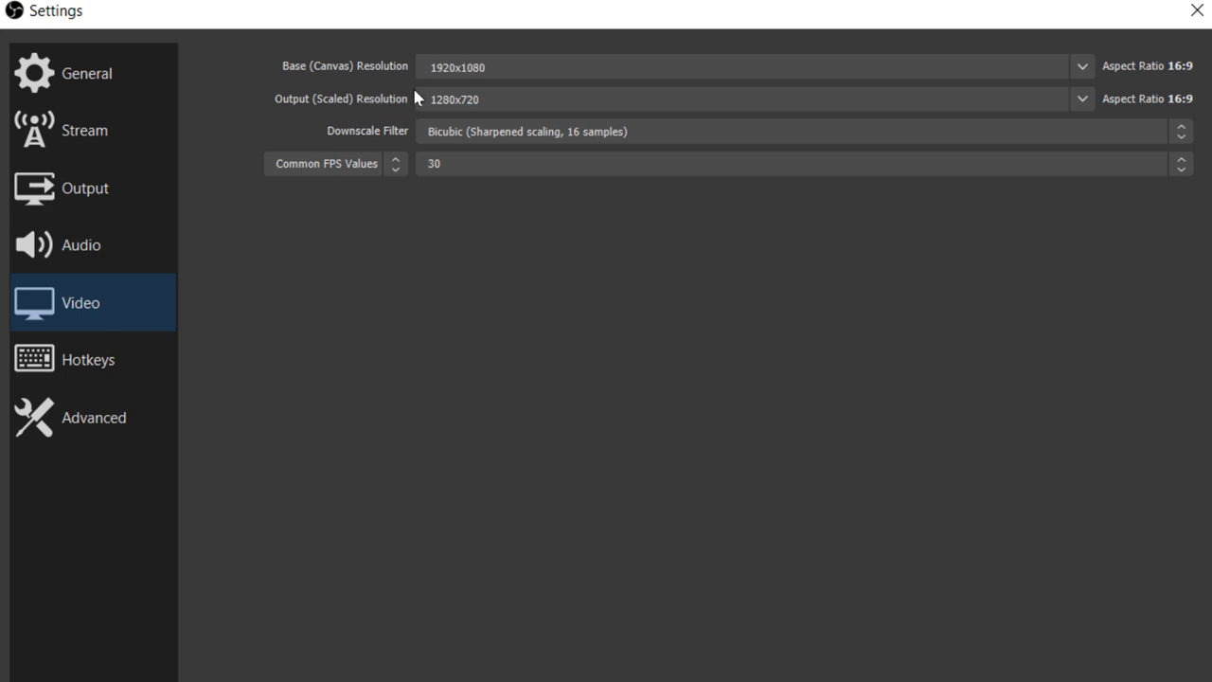
click(1083, 100)
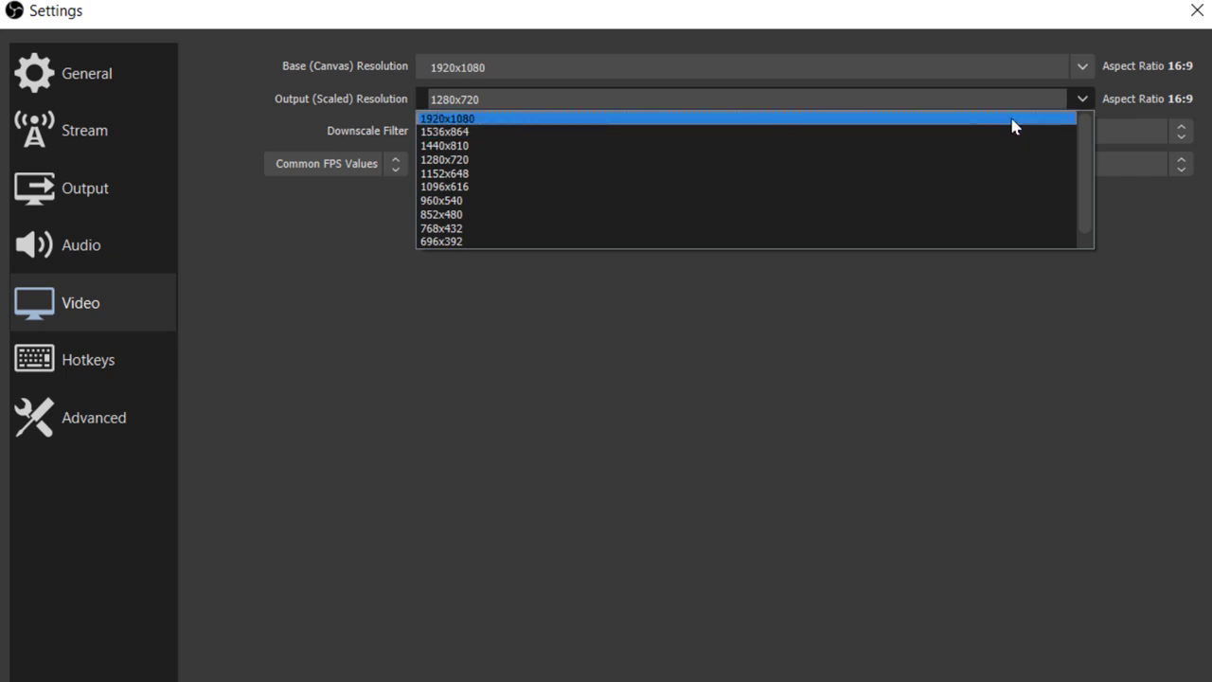
key(Escape)
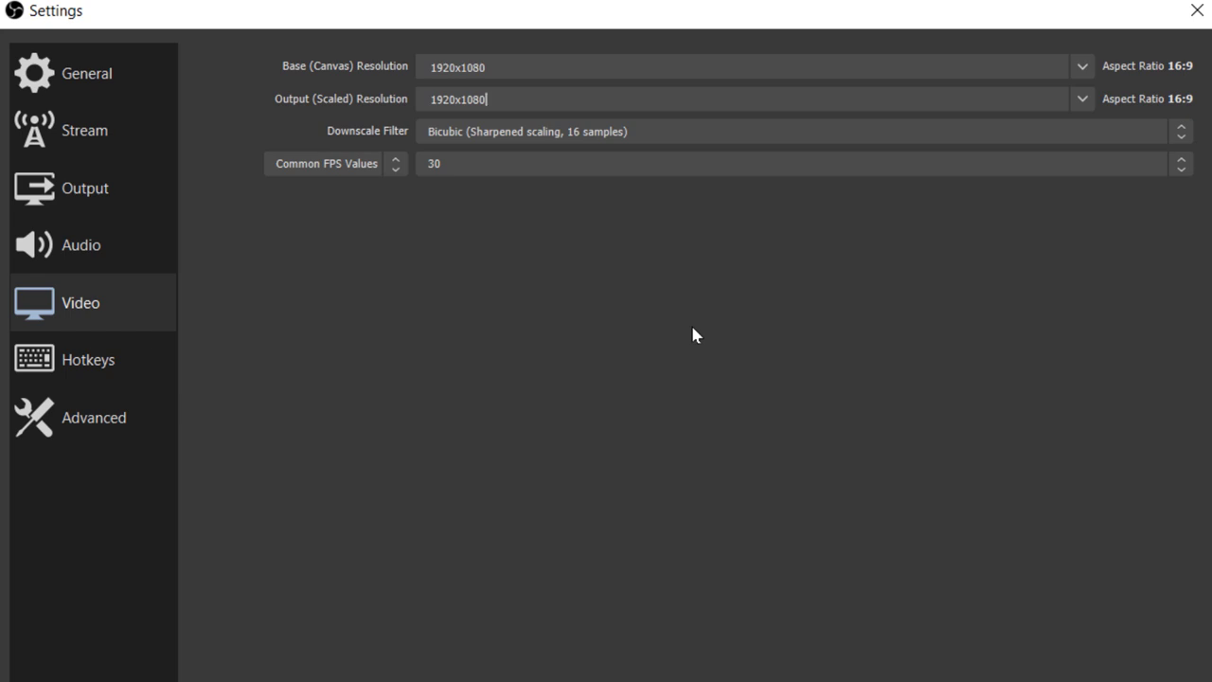
click(1084, 74)
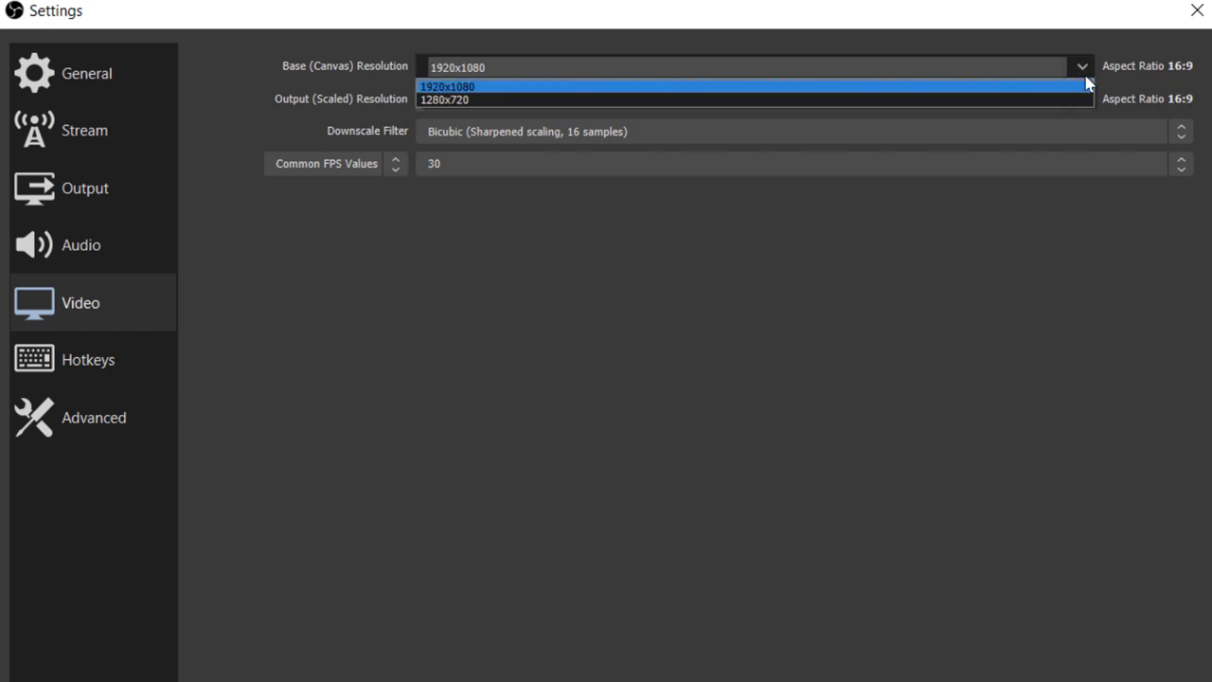
click(1072, 327)
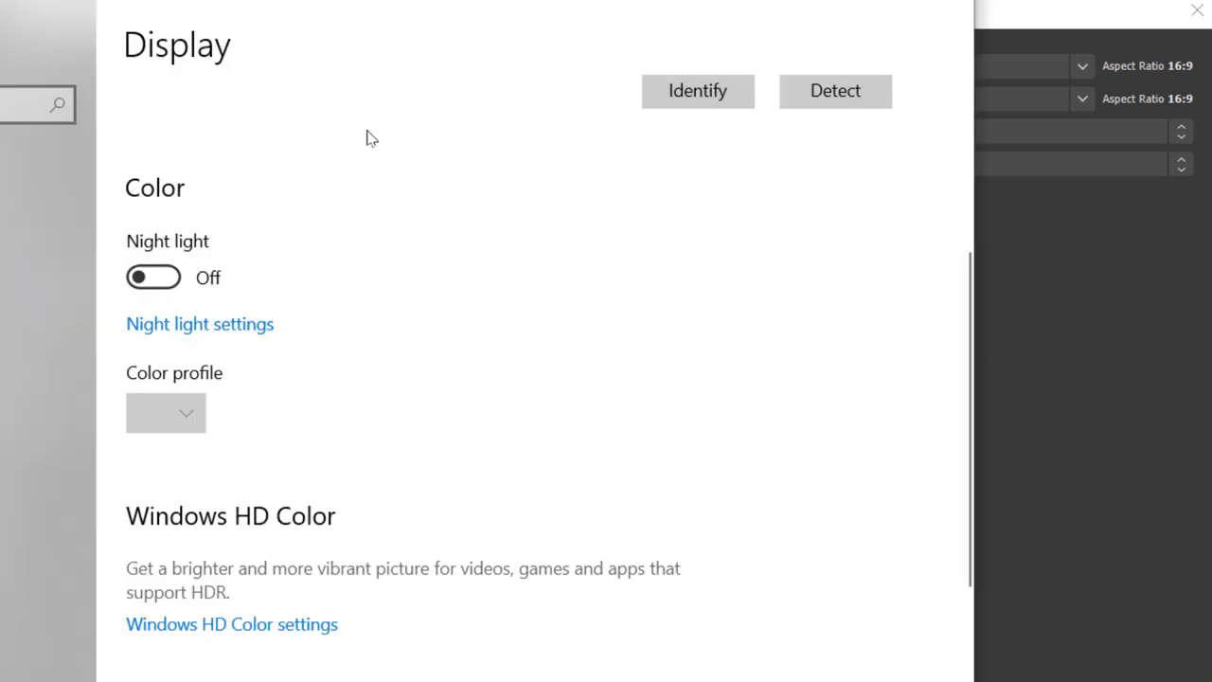
Step: Check the monitor's display resolution in the Windows display settings, then return to the OBS video settings
scroll(371, 245, down, 3)
scroll(371, 244, down, 4)
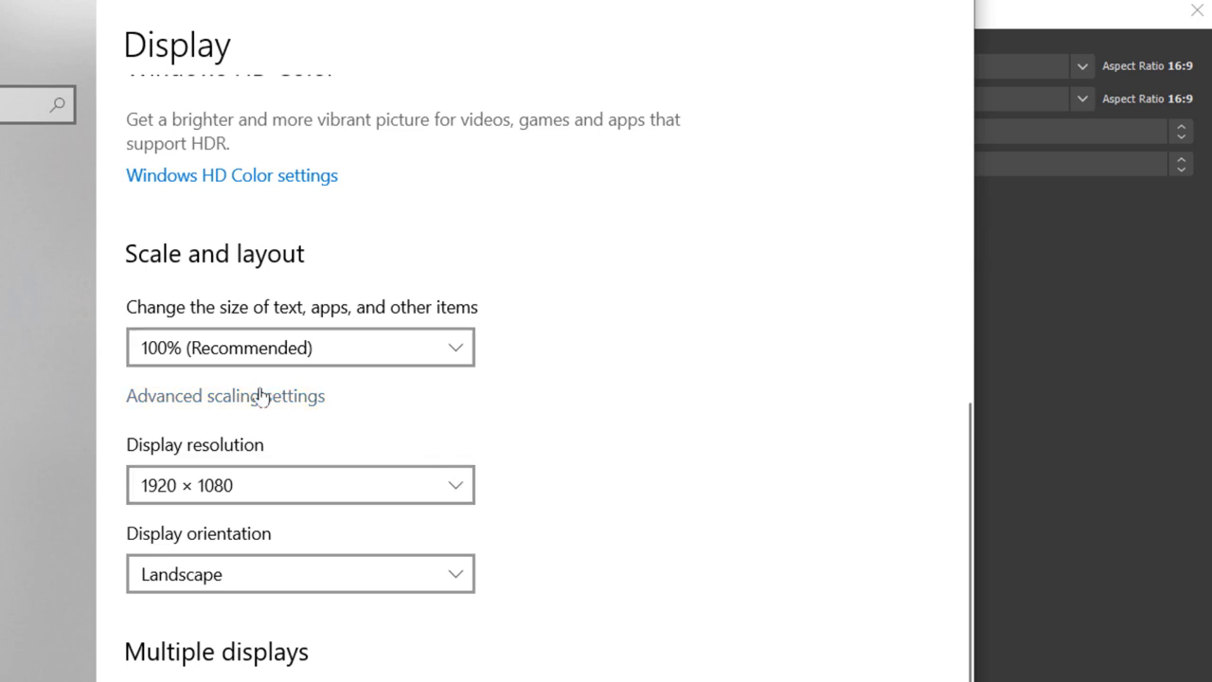
scroll(527, 385, down, 3)
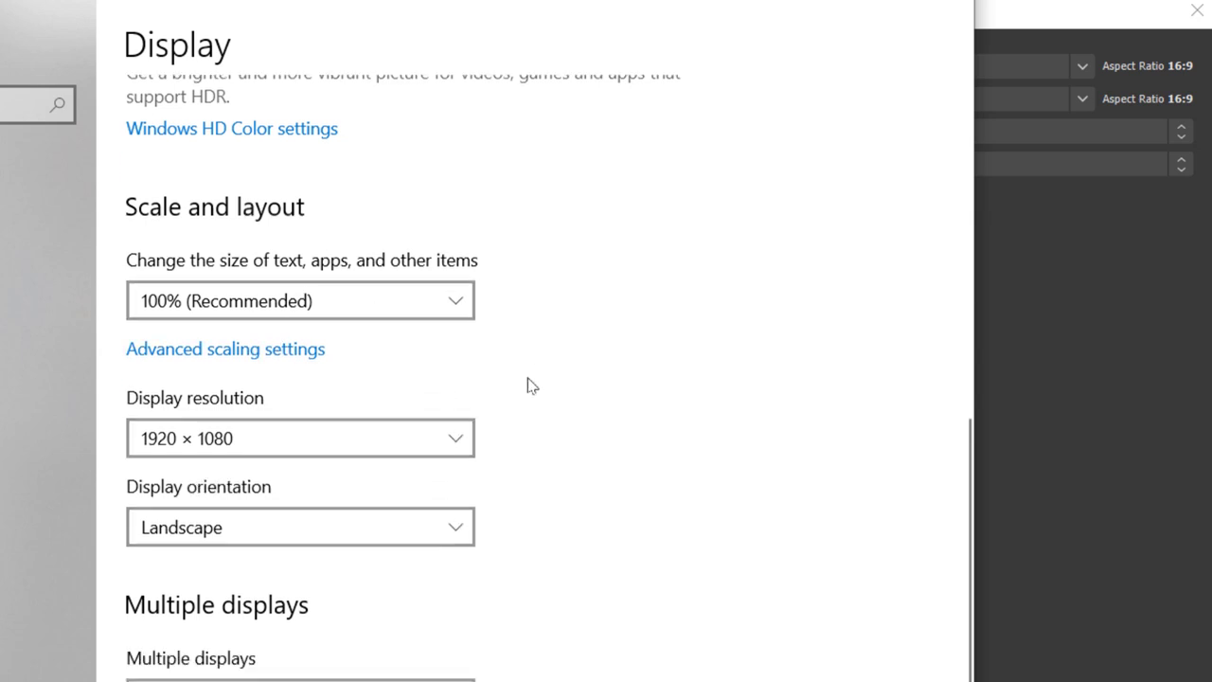
scroll(528, 387, up, 6)
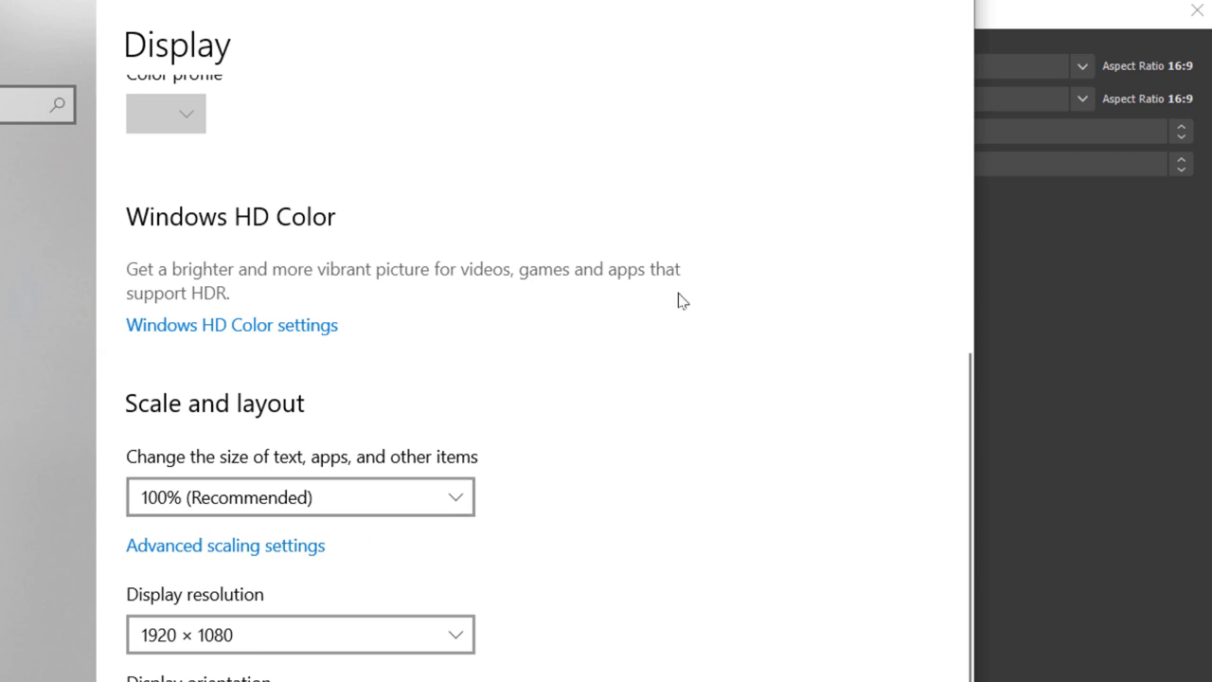
click(719, 70)
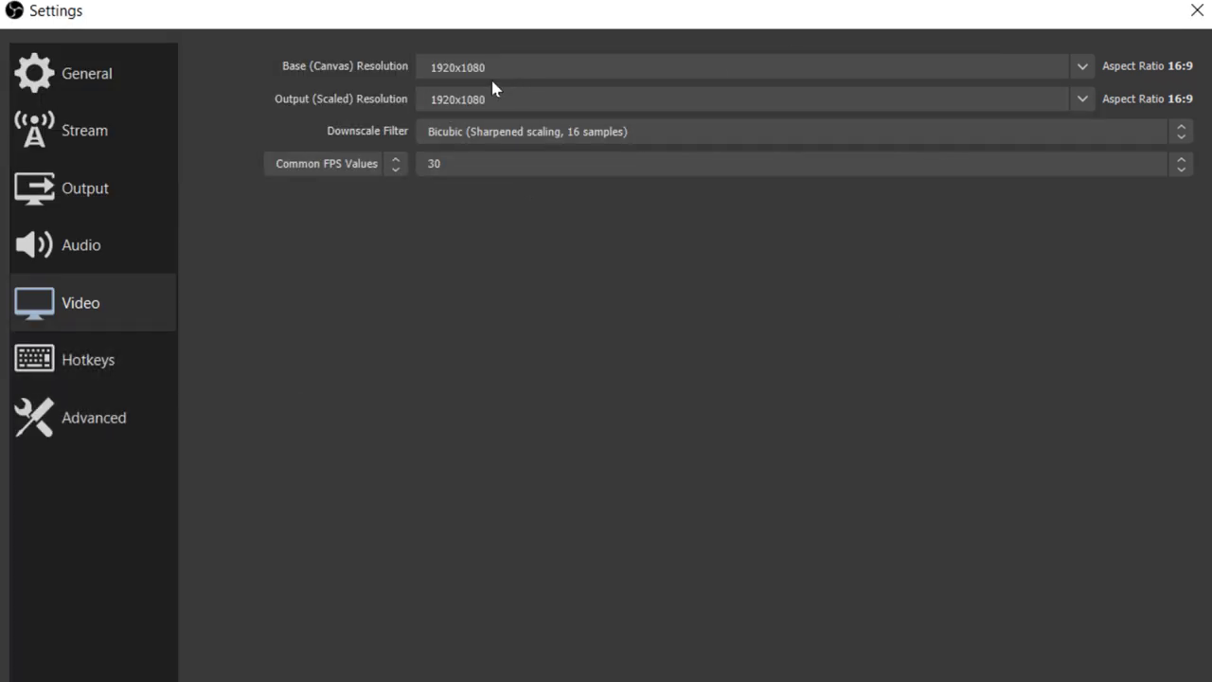
Step: Review the streaming video bitrate and the recording format in the output settings
click(102, 194)
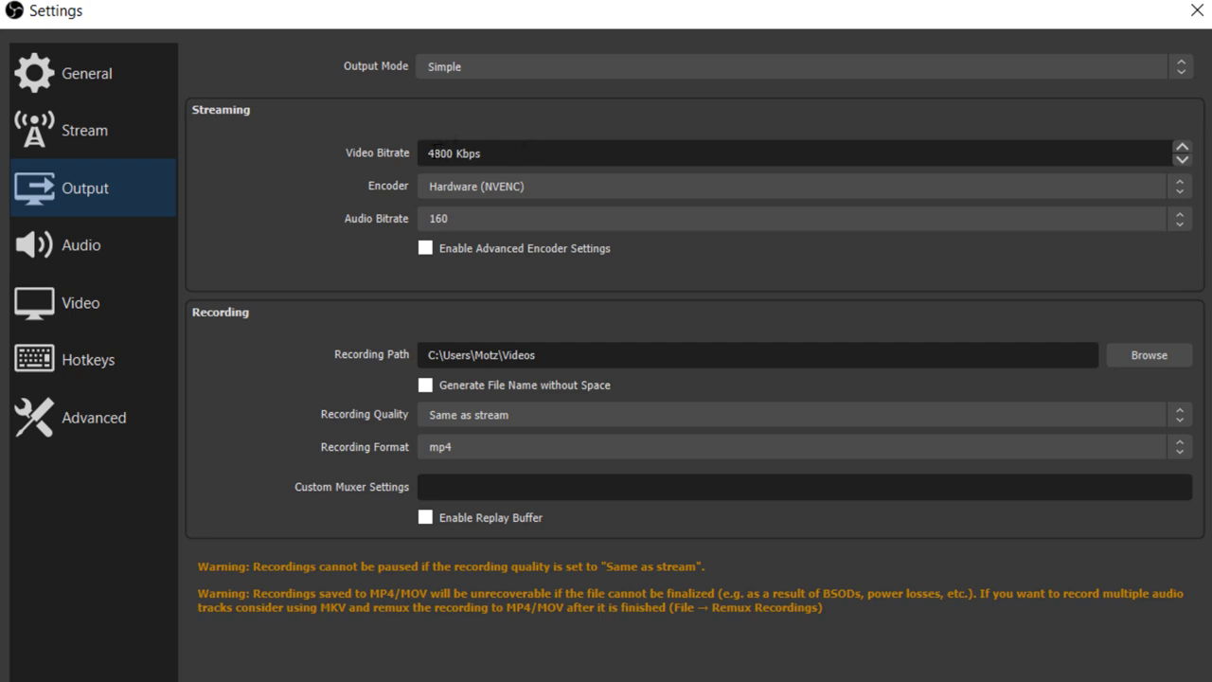
drag(533, 152, 362, 154)
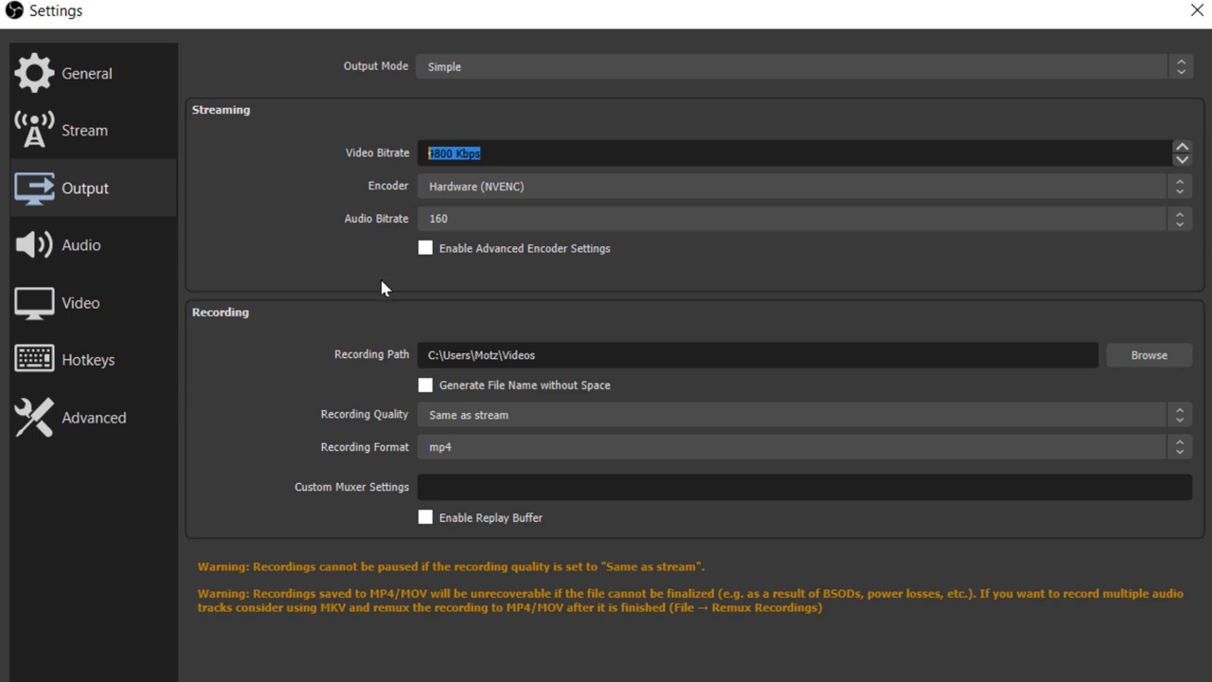
click(457, 451)
click(455, 449)
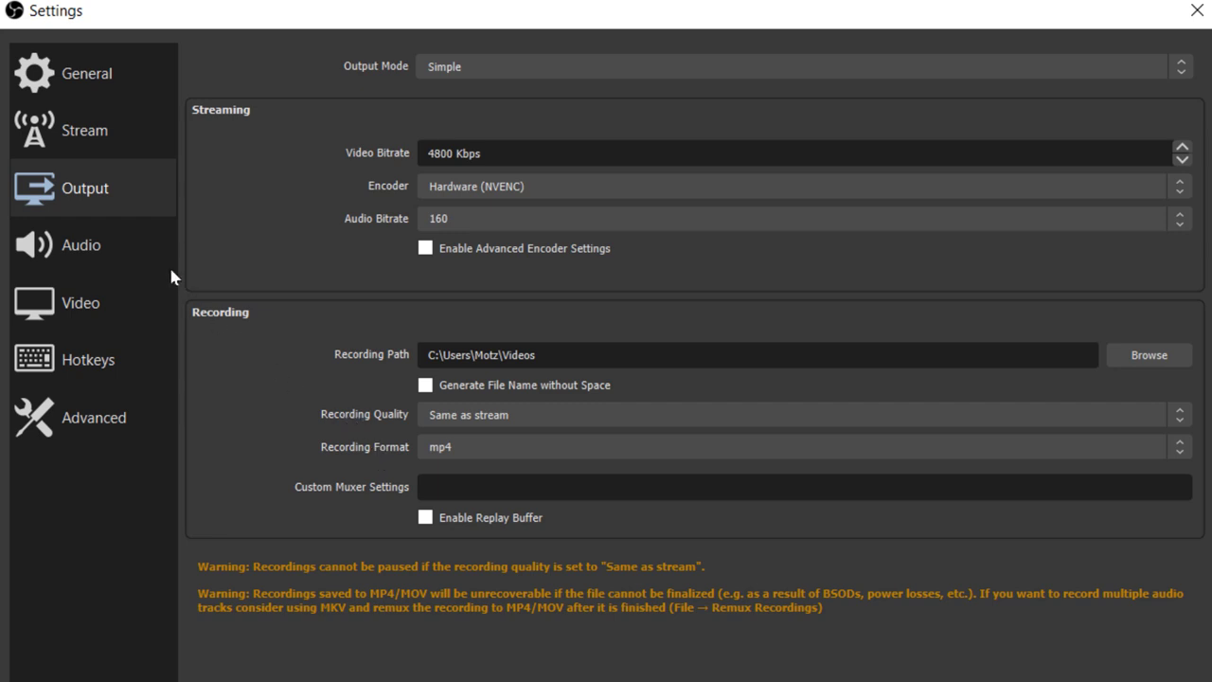
Step: Recheck the audio device settings, then apply all settings and close the dialog
click(104, 246)
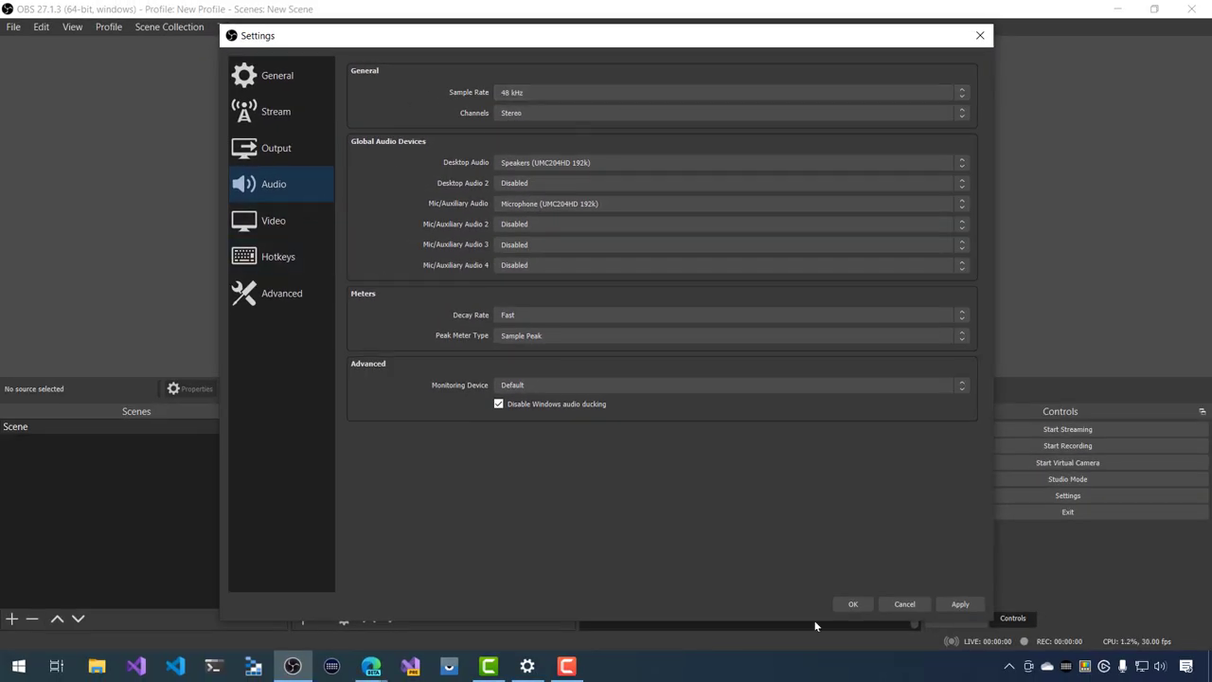
click(960, 603)
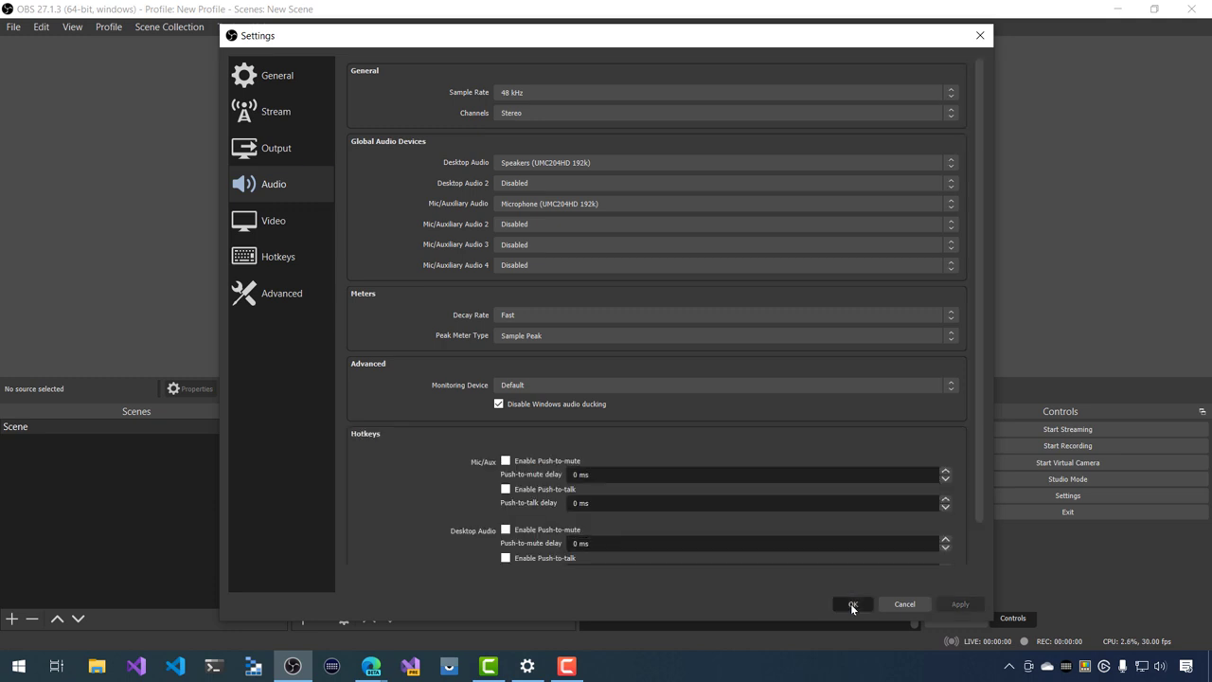
click(851, 604)
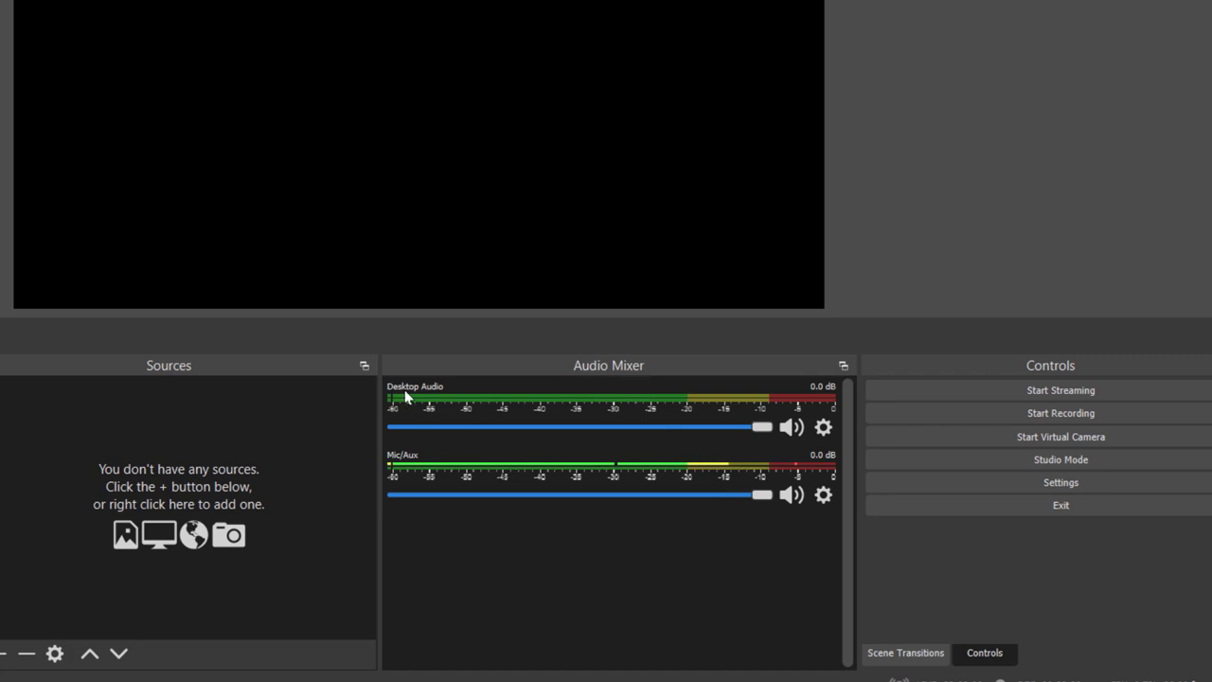
Step: In the audio mixer, mute Desktop Audio and lower the Mic/Aux volume to -3.4 dB
click(786, 429)
drag(762, 494, 706, 499)
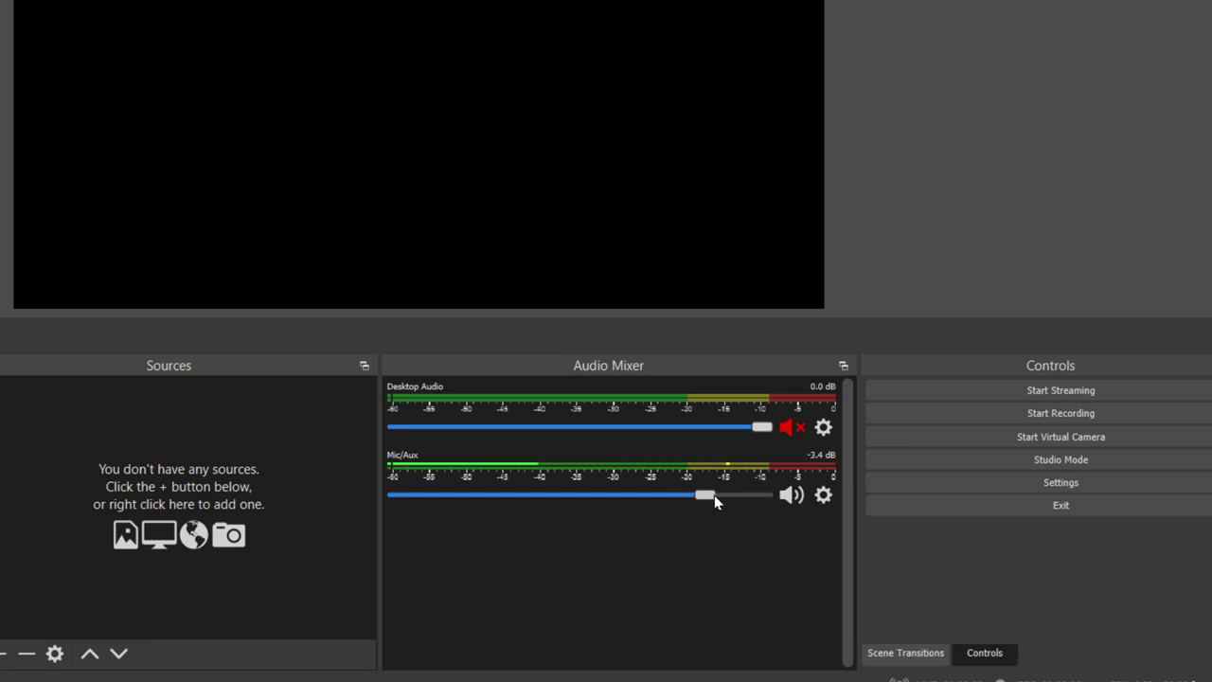
Step: In the advanced audio properties, switch Mic/Aux to mono and keep its audio monitoring at Monitor Off
click(824, 497)
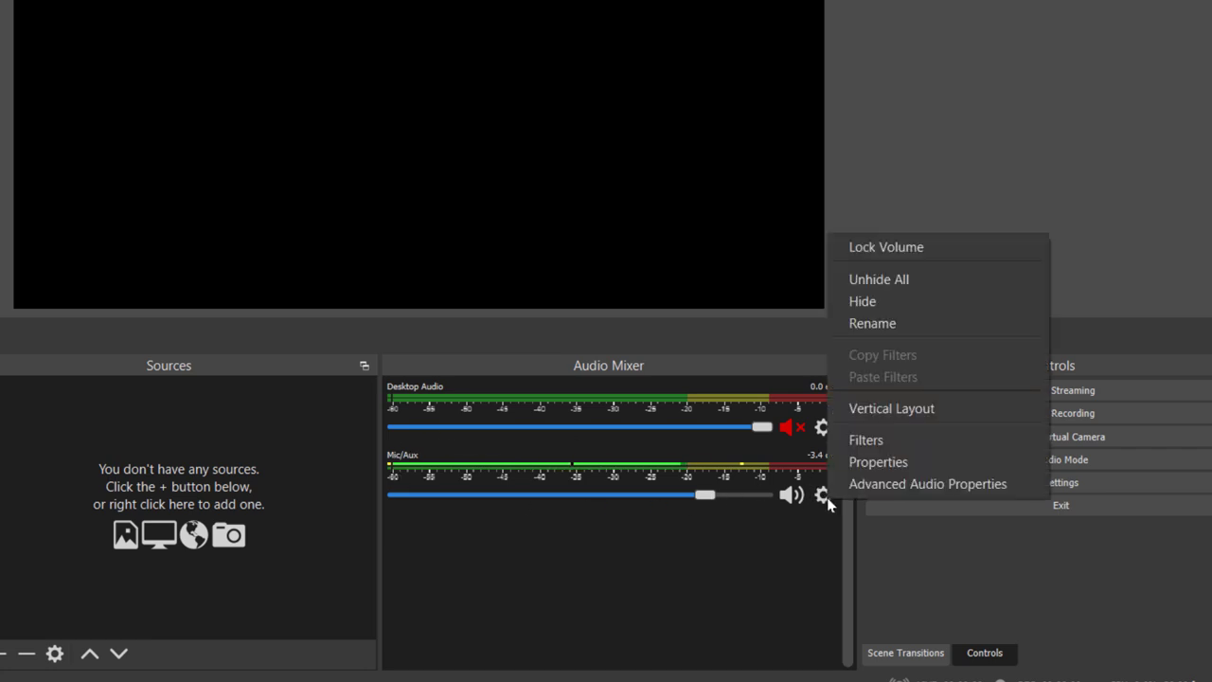
click(890, 489)
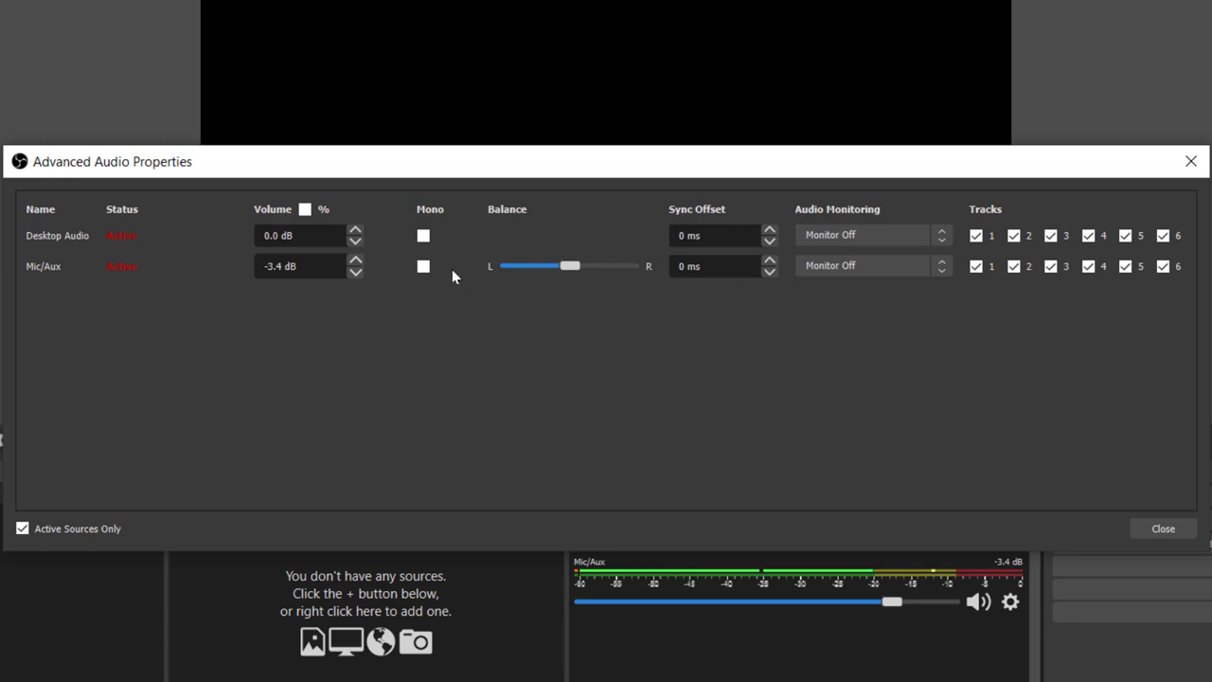
click(423, 267)
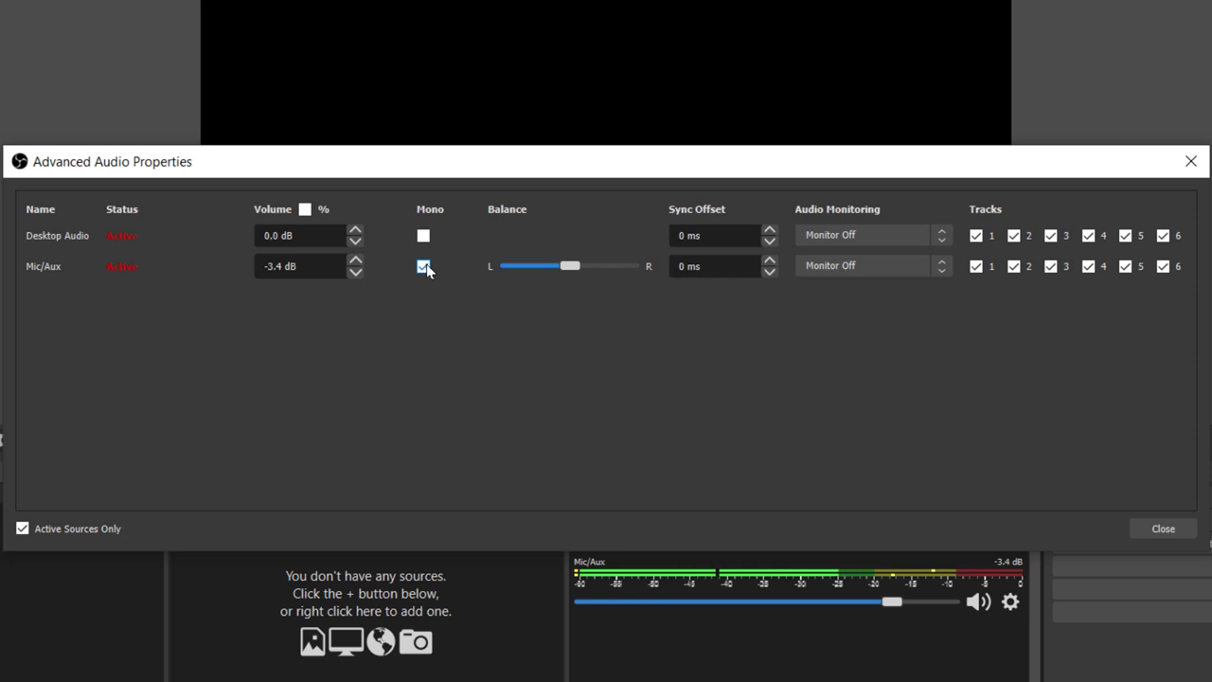
click(891, 265)
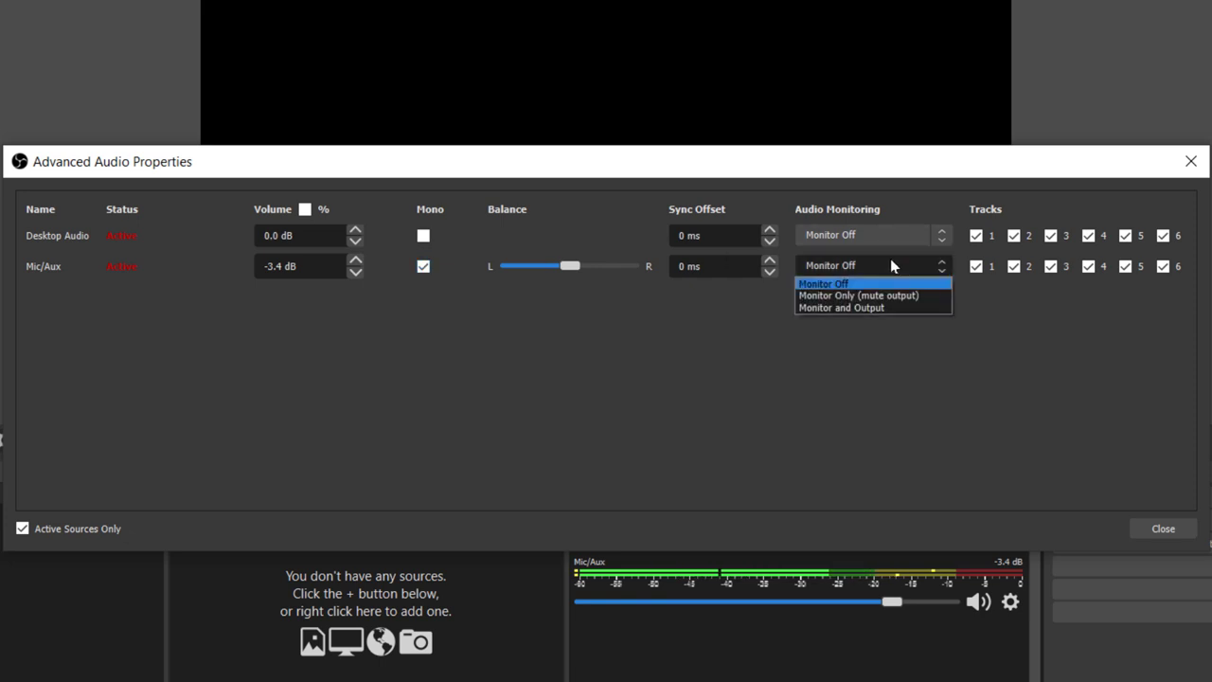
click(1049, 364)
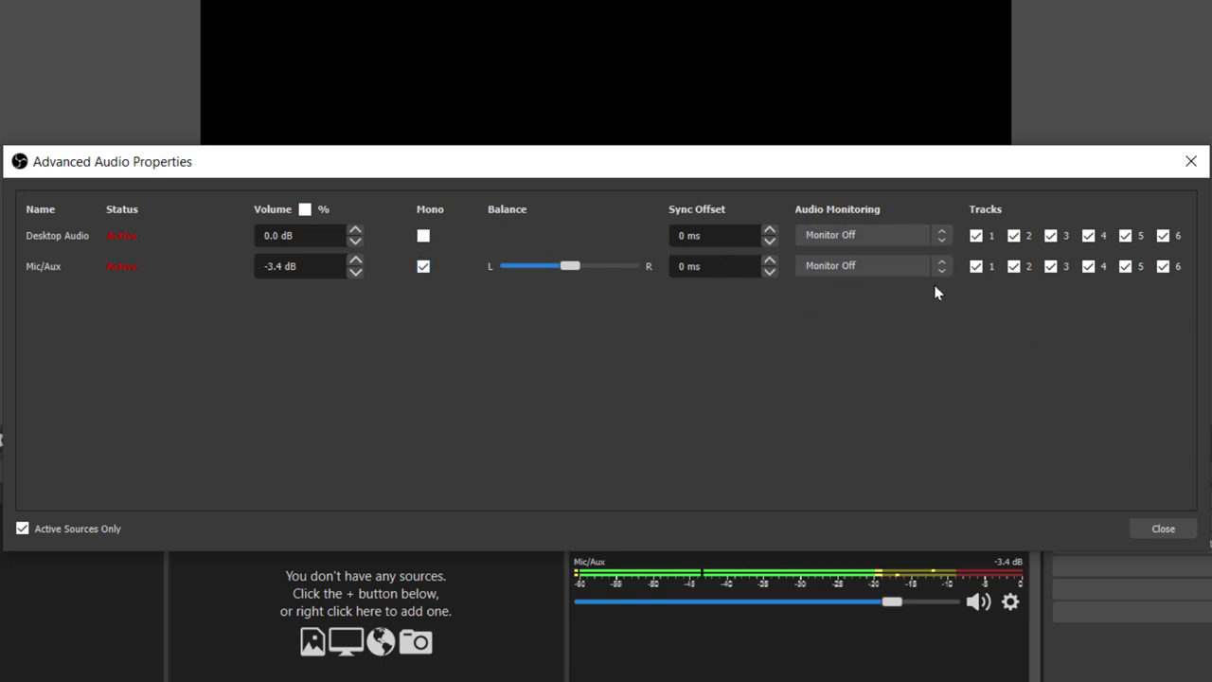
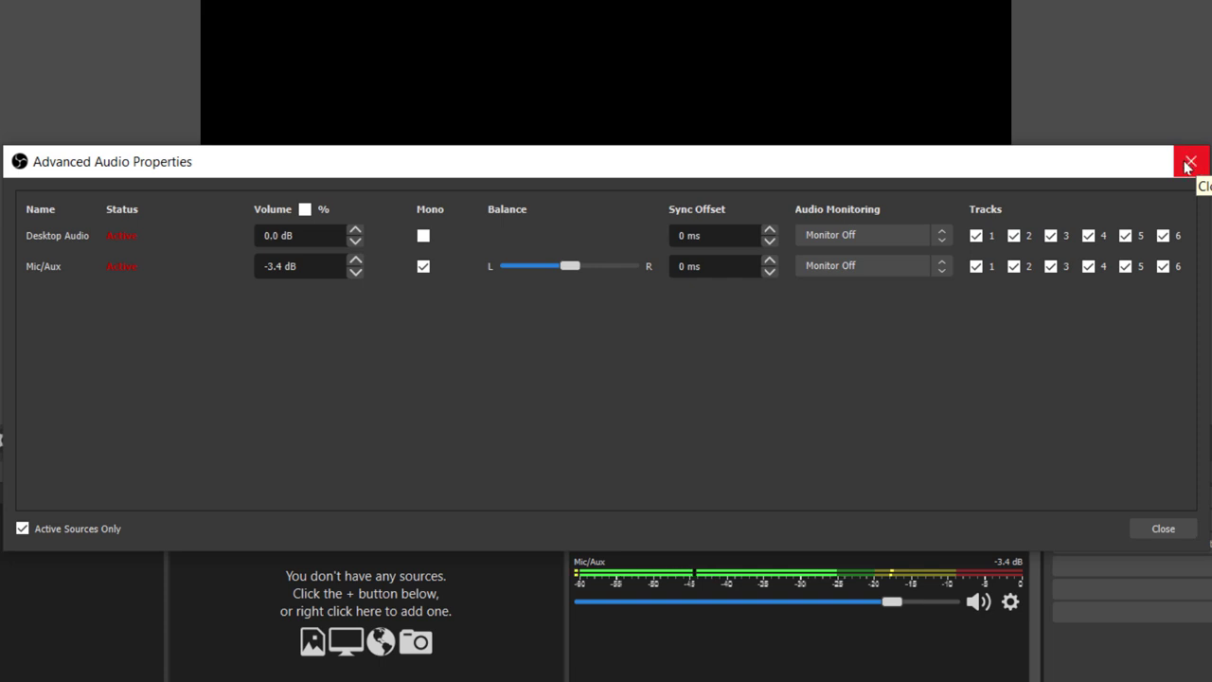
click(1190, 167)
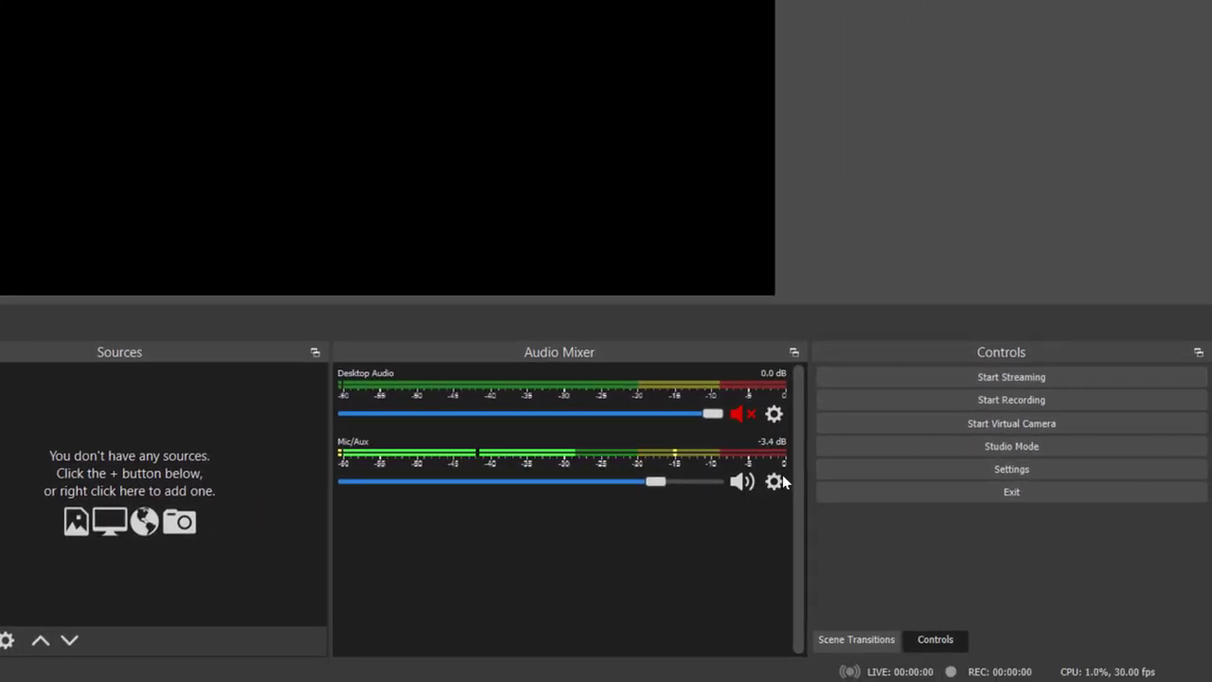
Step: Open the filters of the Mic/Aux audio source and add a Limiter filter under its default name
click(773, 414)
click(774, 414)
click(774, 414)
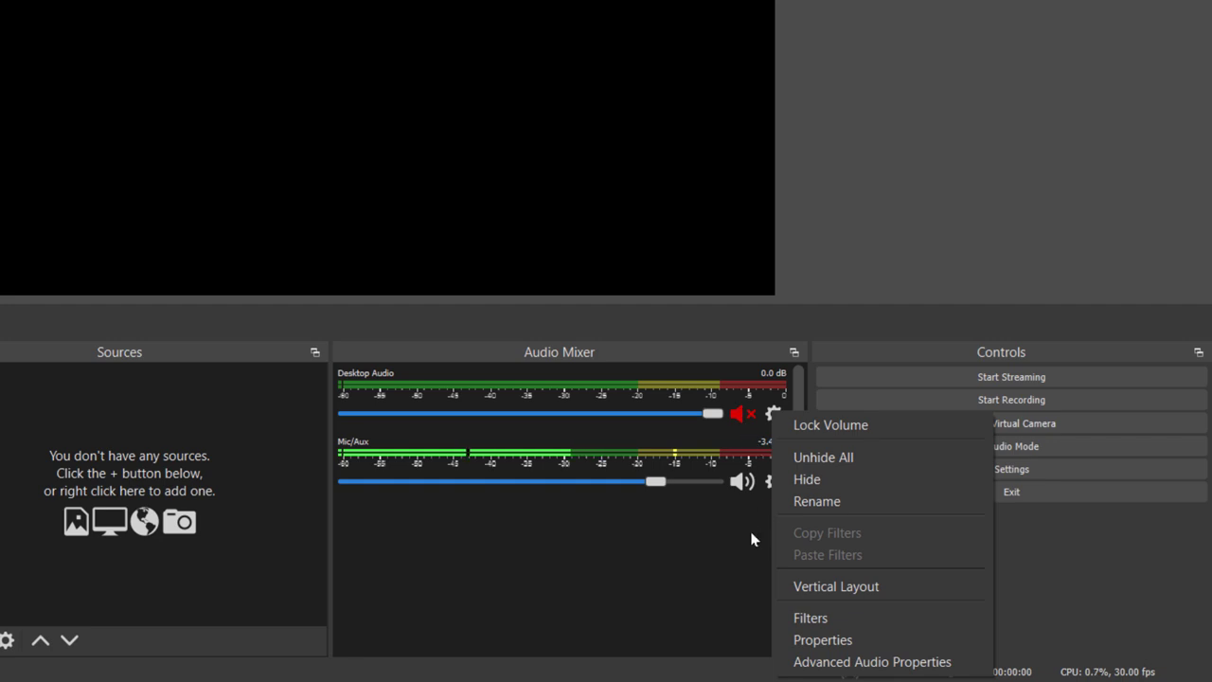
click(773, 484)
click(773, 484)
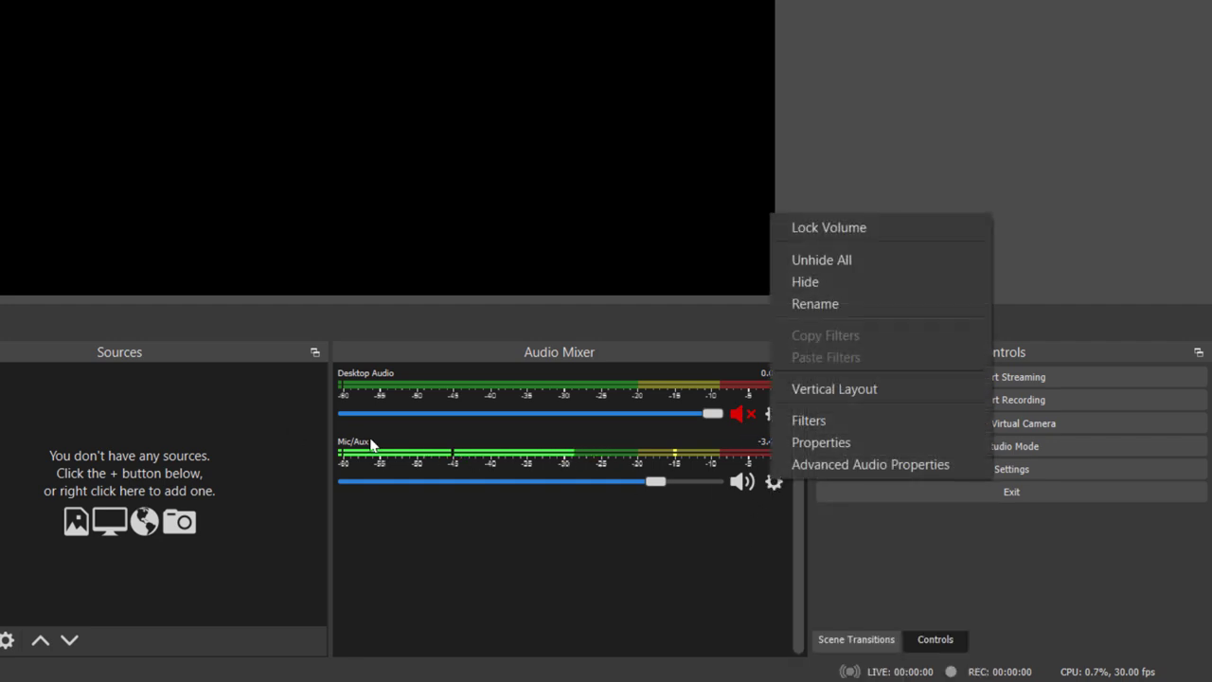
click(813, 420)
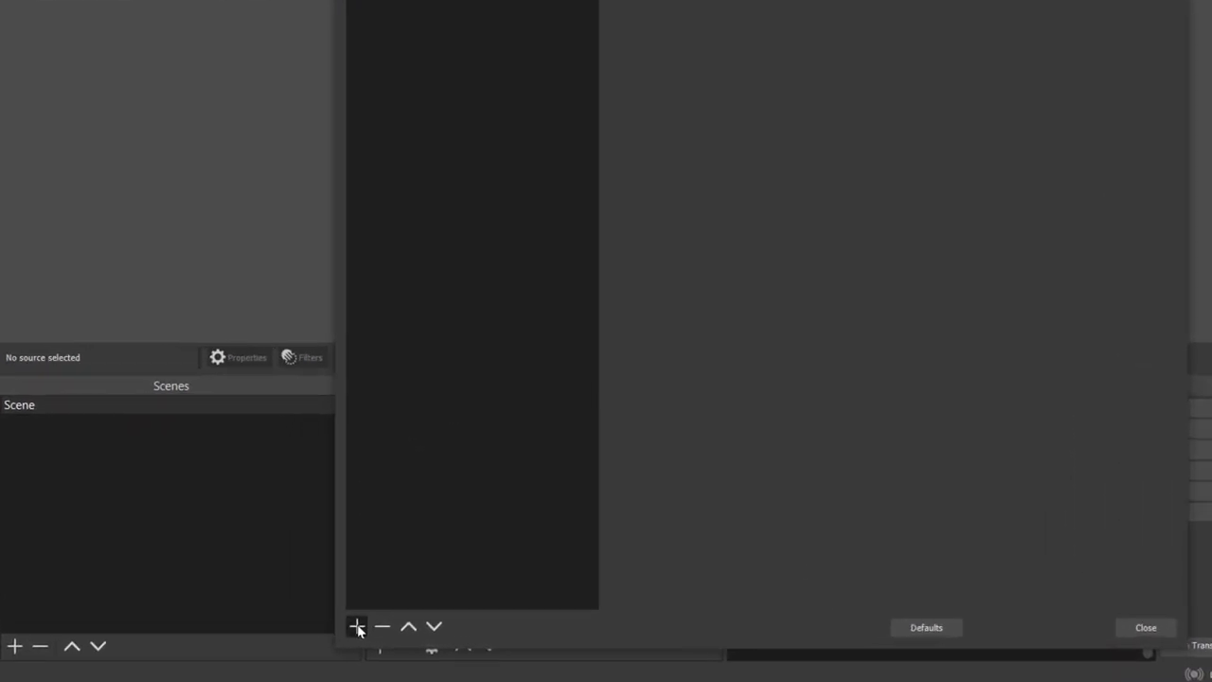
click(284, 603)
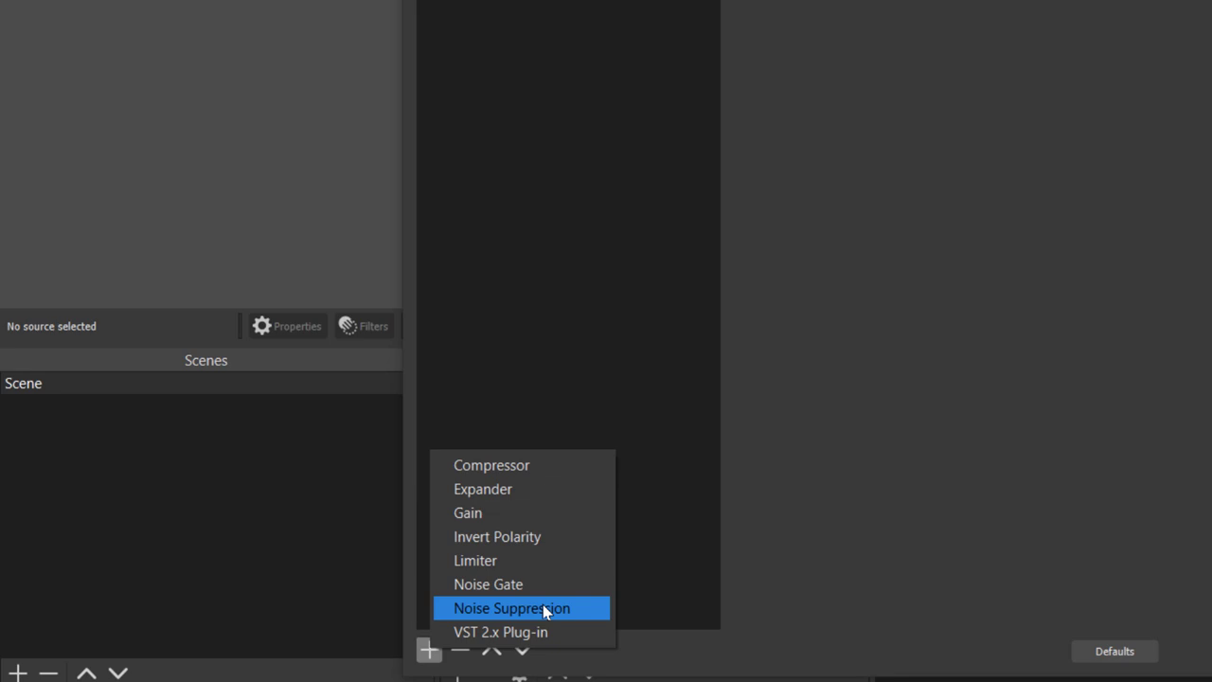
click(538, 562)
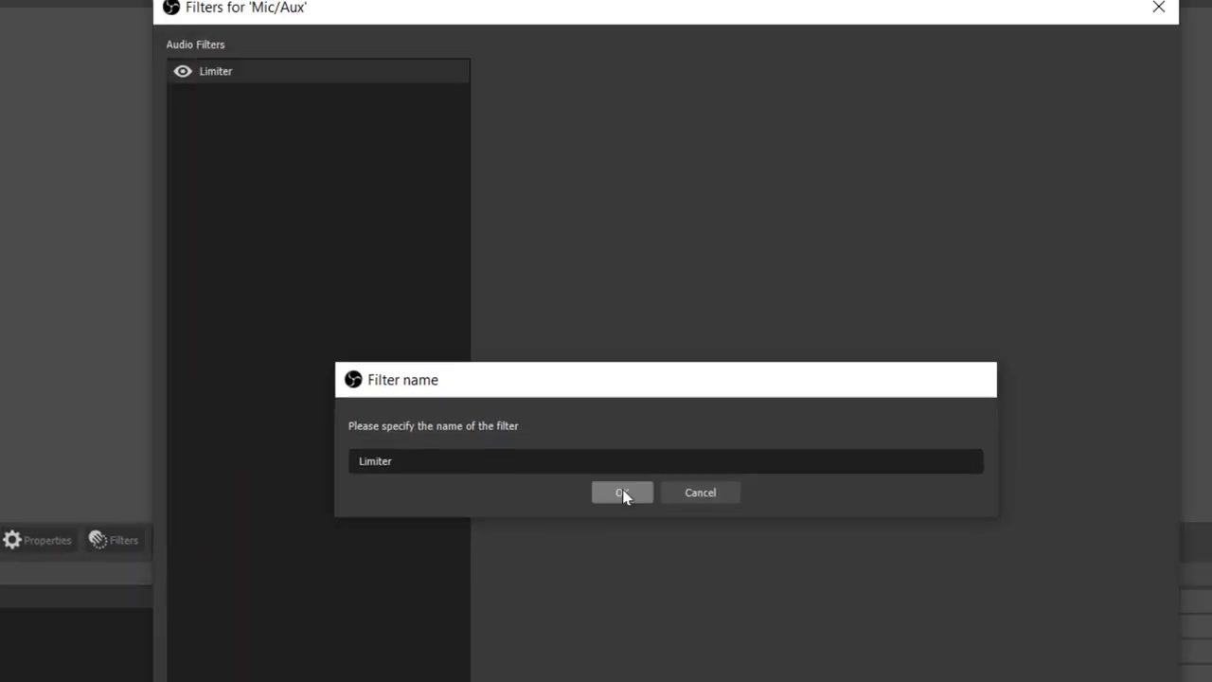
click(876, 278)
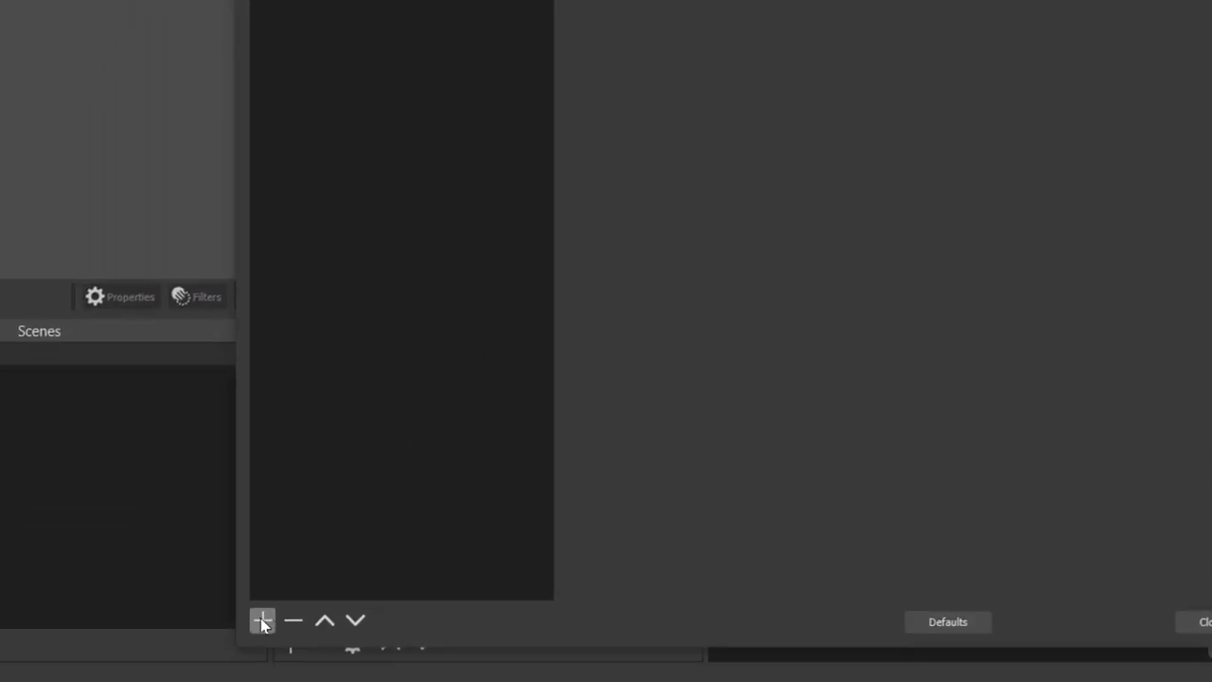
Step: Add a Noise Suppression filter to Mic/Aux, keep the RNNoise (good quality, more CPU usage) method and close the filters
click(263, 622)
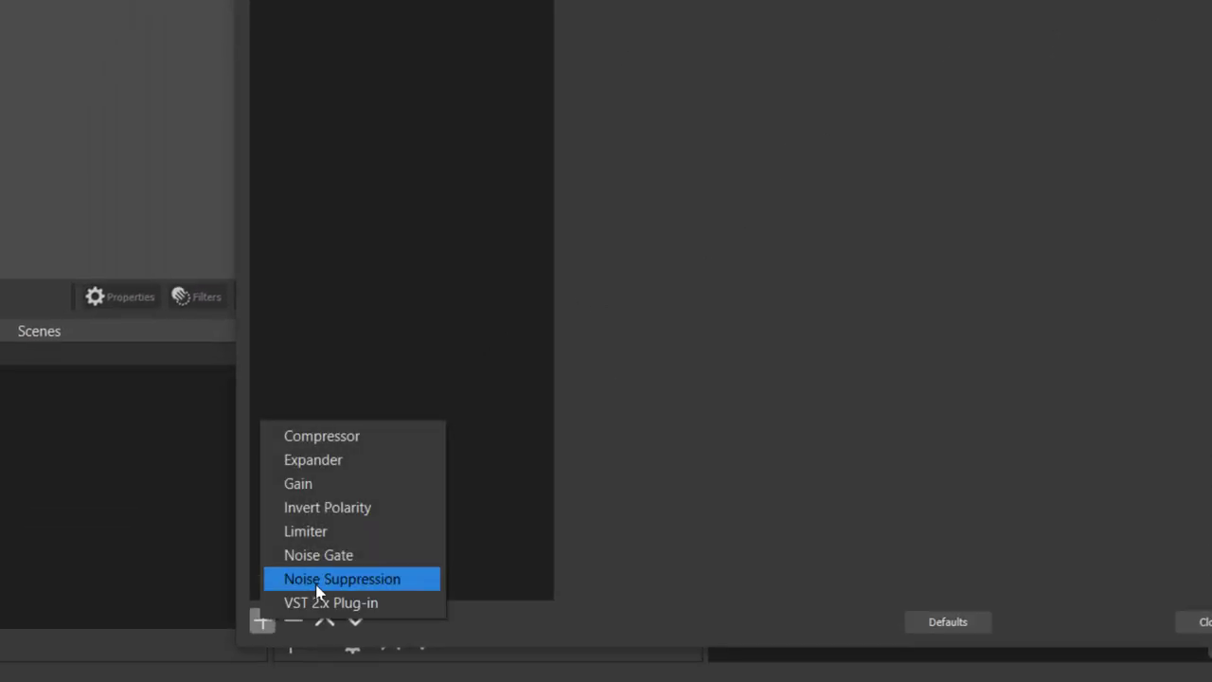
click(397, 584)
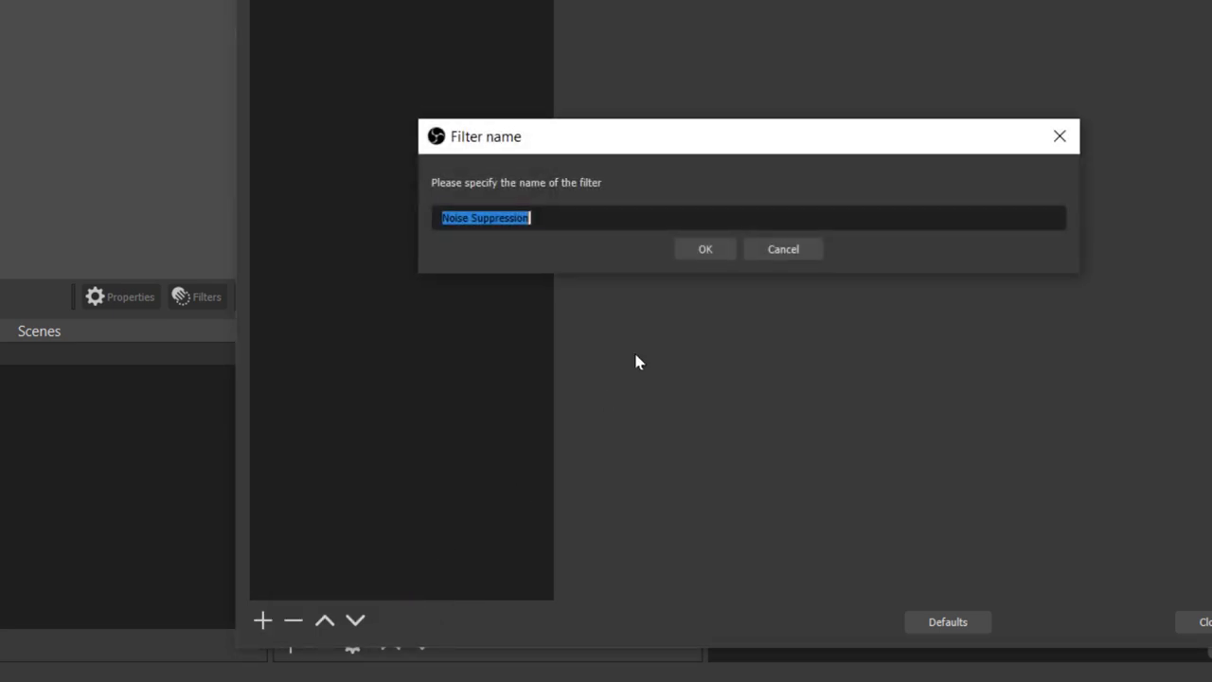
click(706, 249)
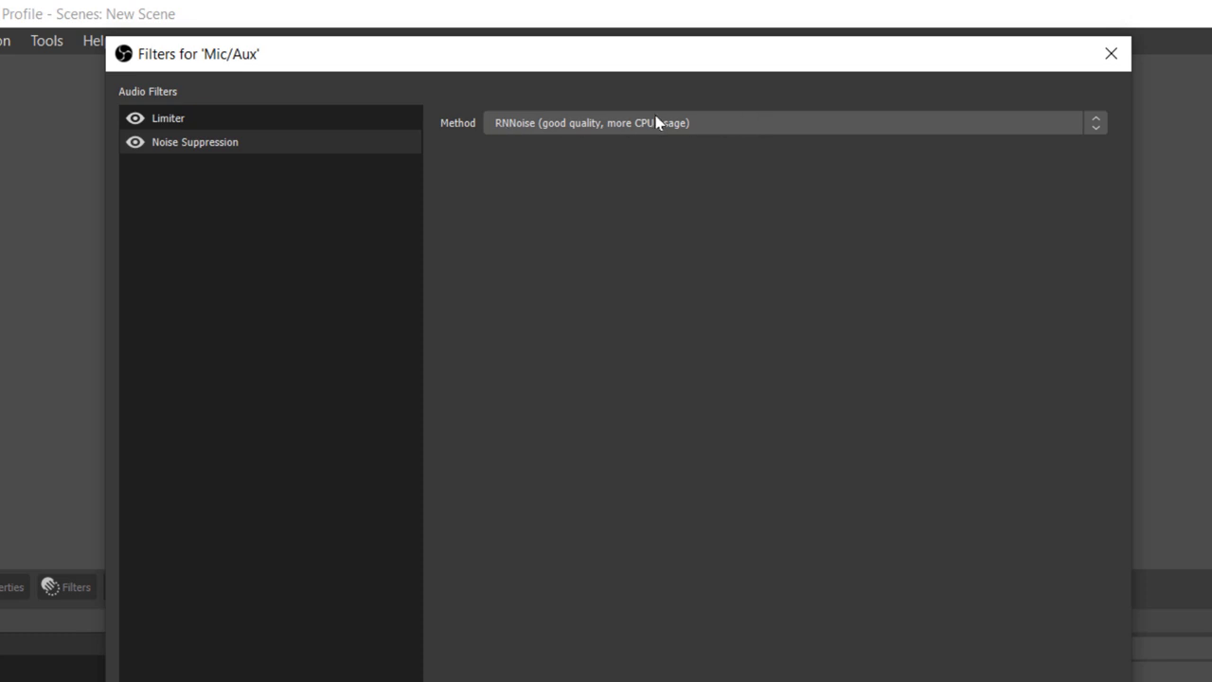
click(544, 132)
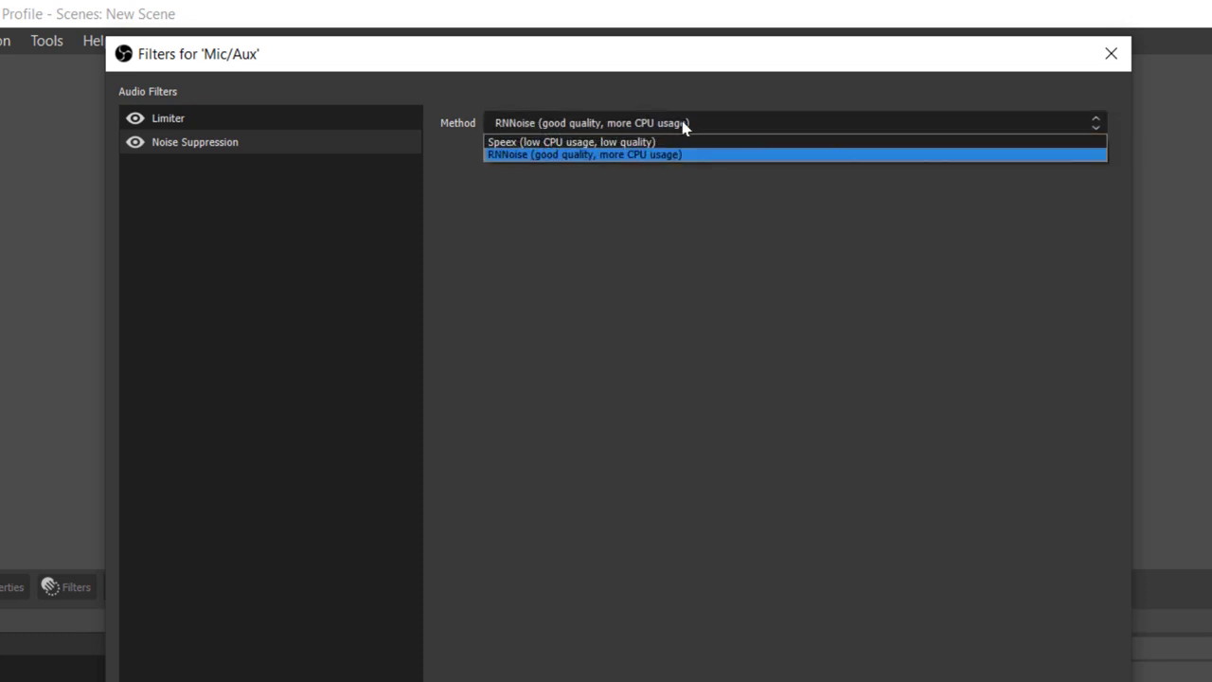
click(619, 228)
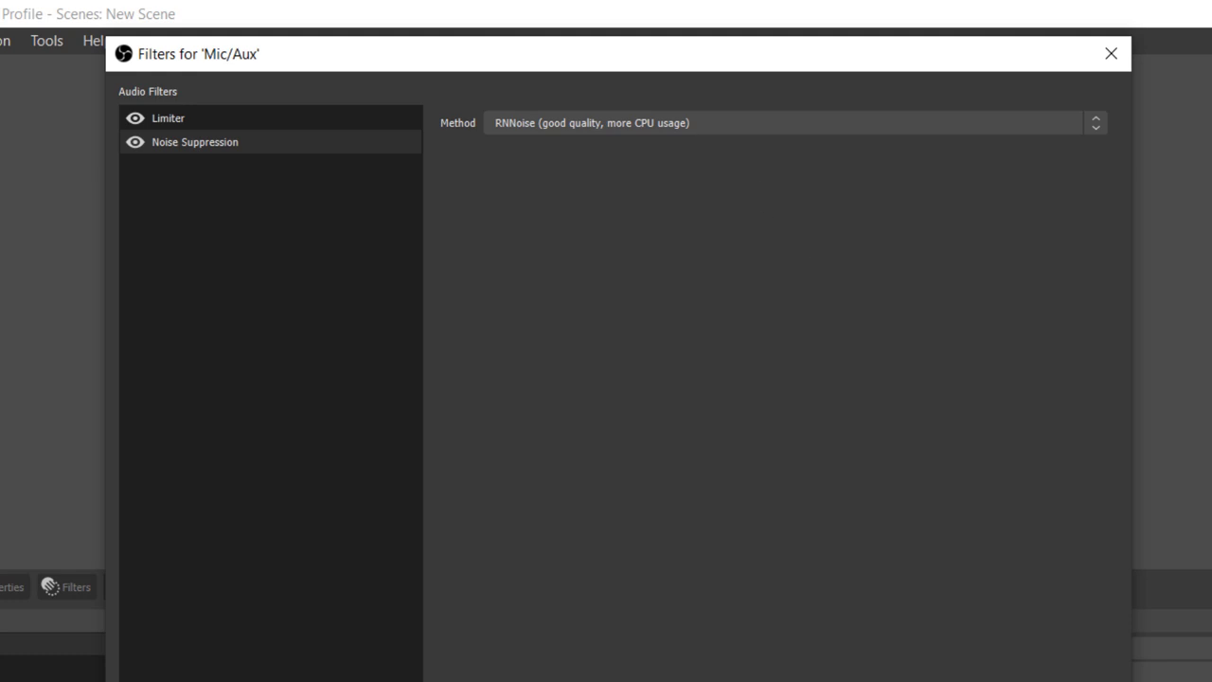
key(Escape)
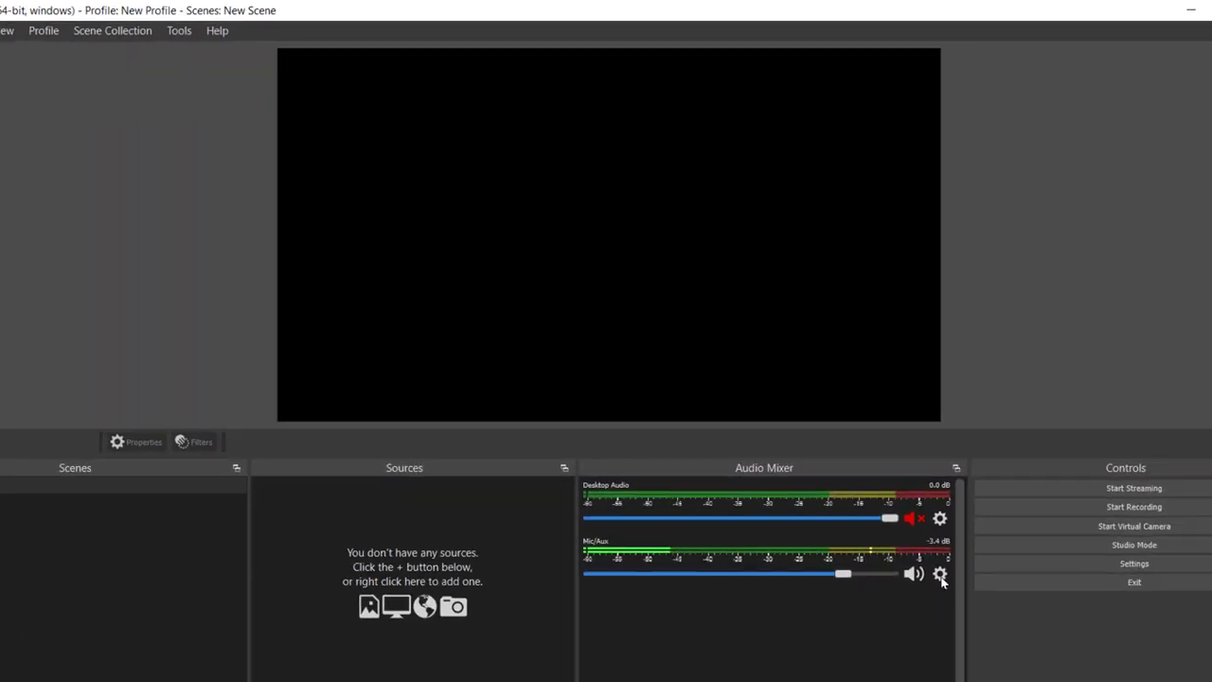
Step: Reopen the Mic/Aux filters to review the Limiter and Noise Suppression entries and their visibility toggles, then close them
click(896, 504)
click(928, 466)
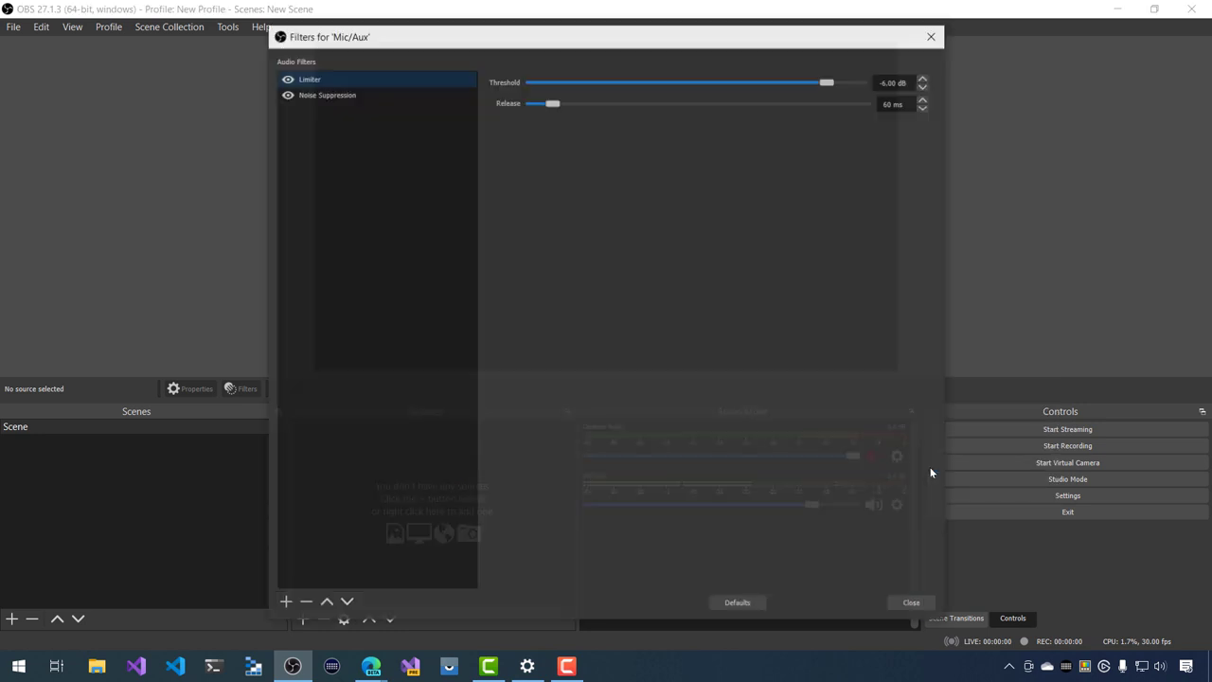
click(287, 96)
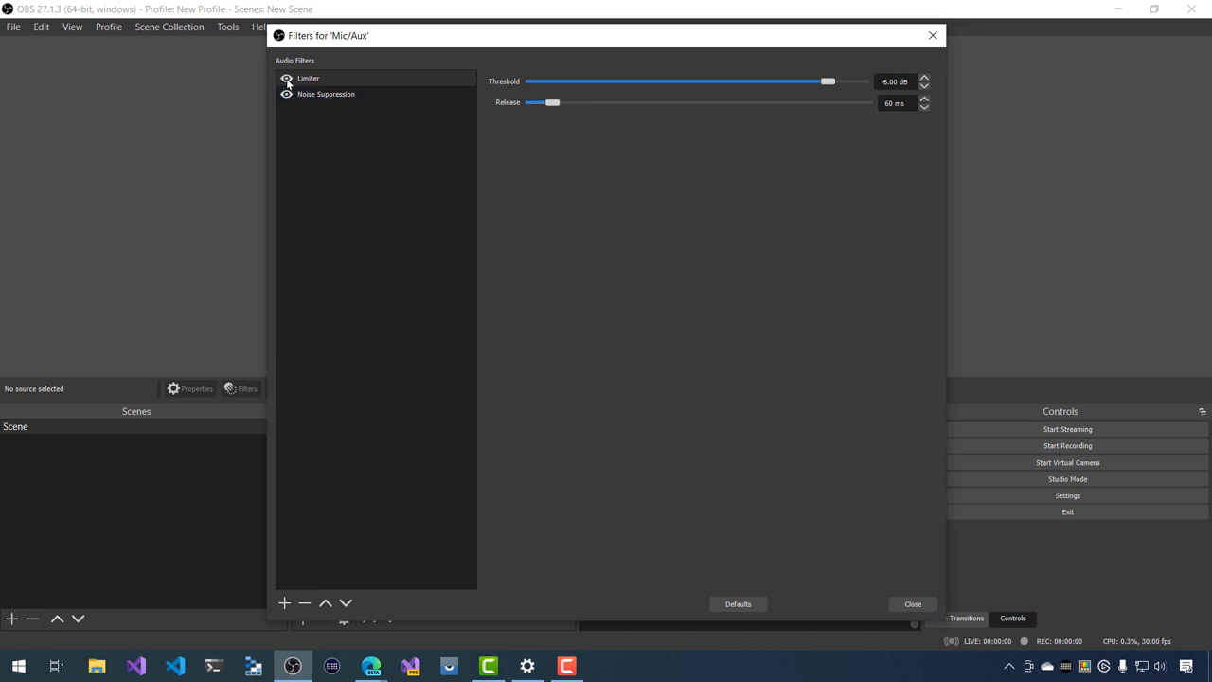
click(912, 604)
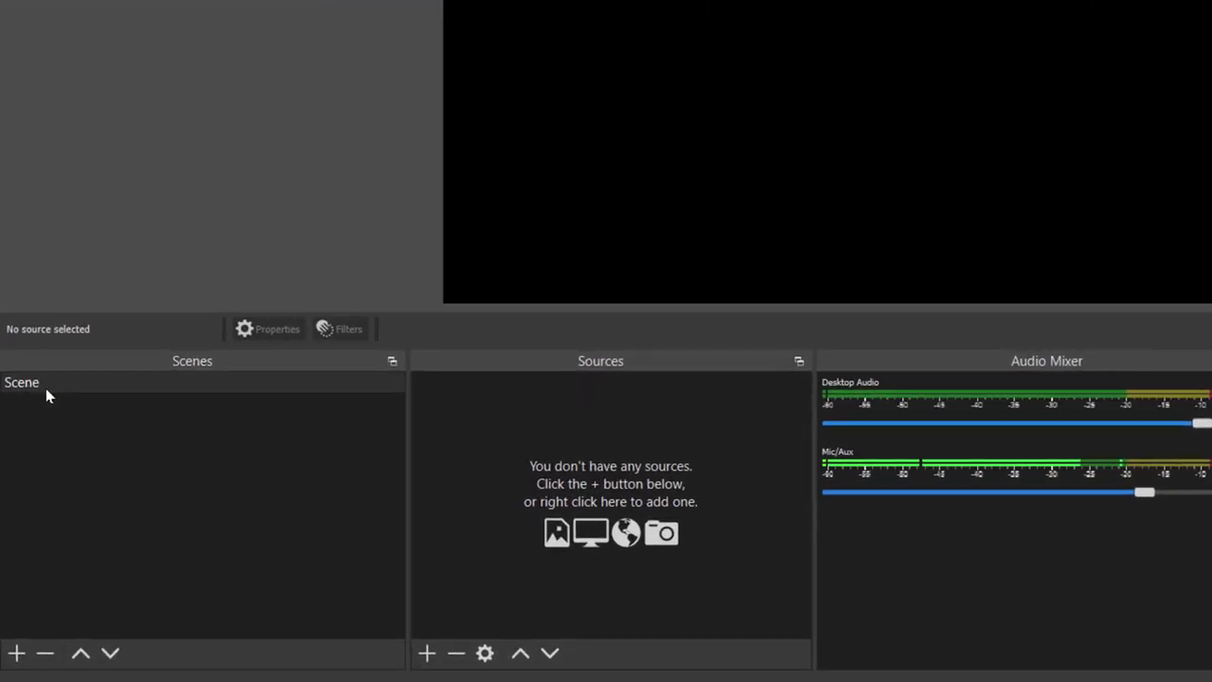
Step: Keep the existing scene without adding another one, and add a new Display Capture source to it under its default name
click(16, 654)
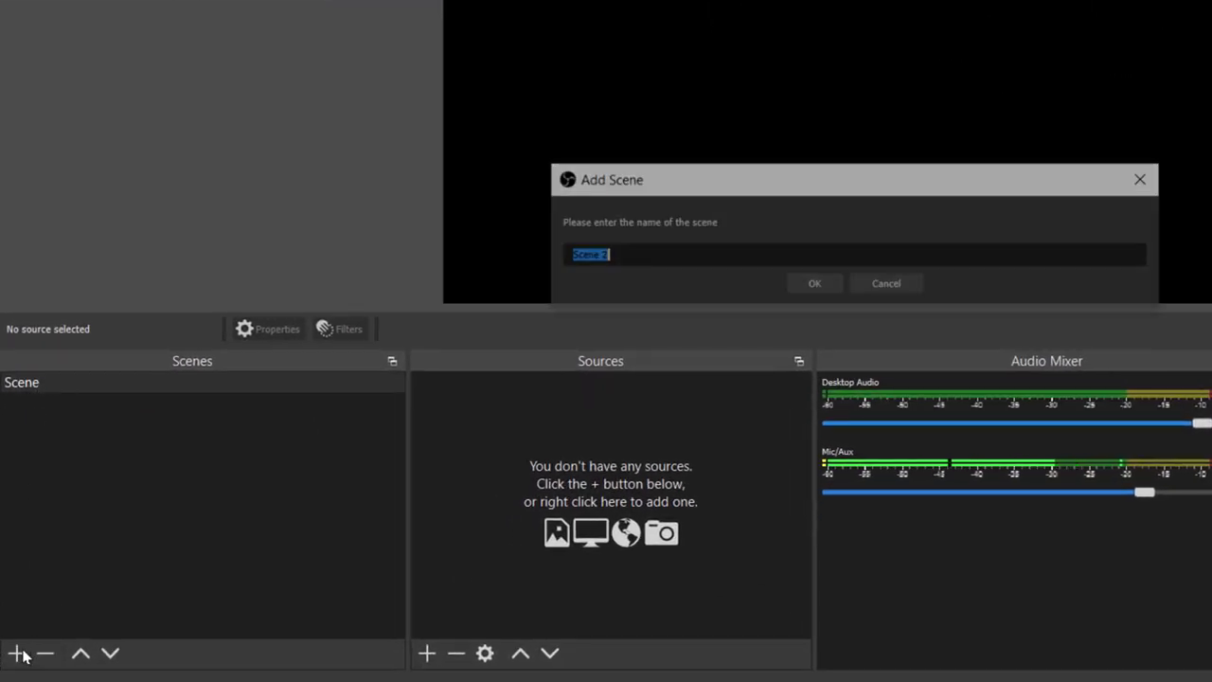
click(869, 289)
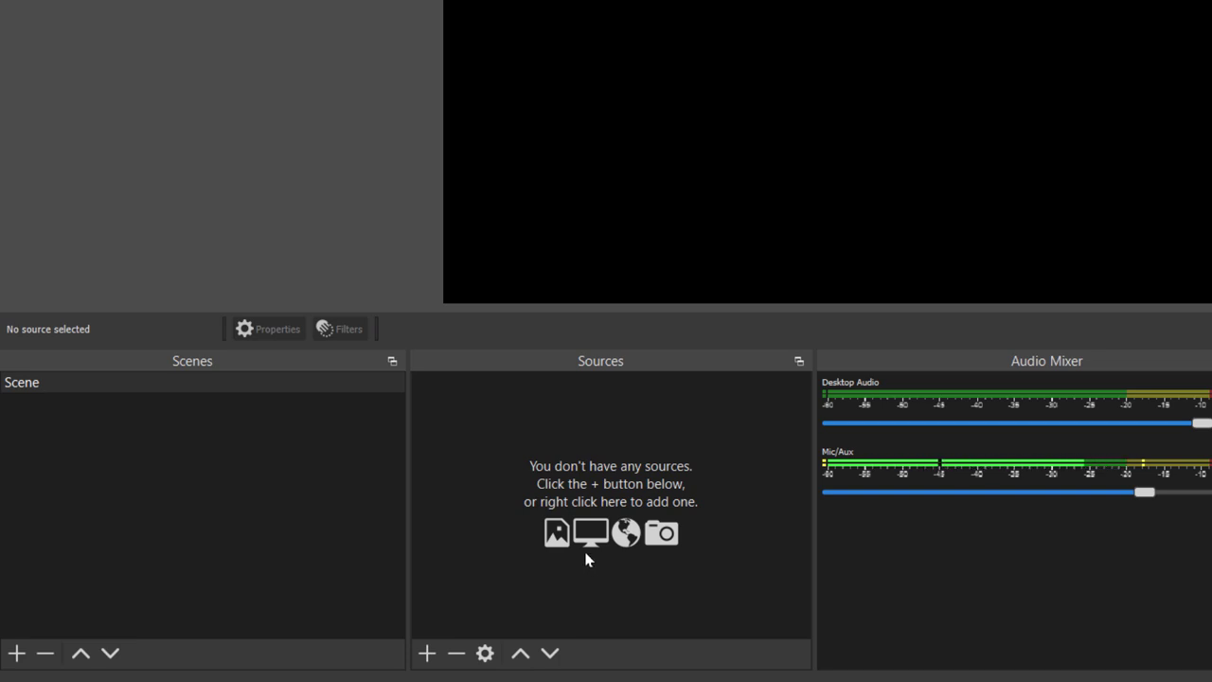
click(427, 658)
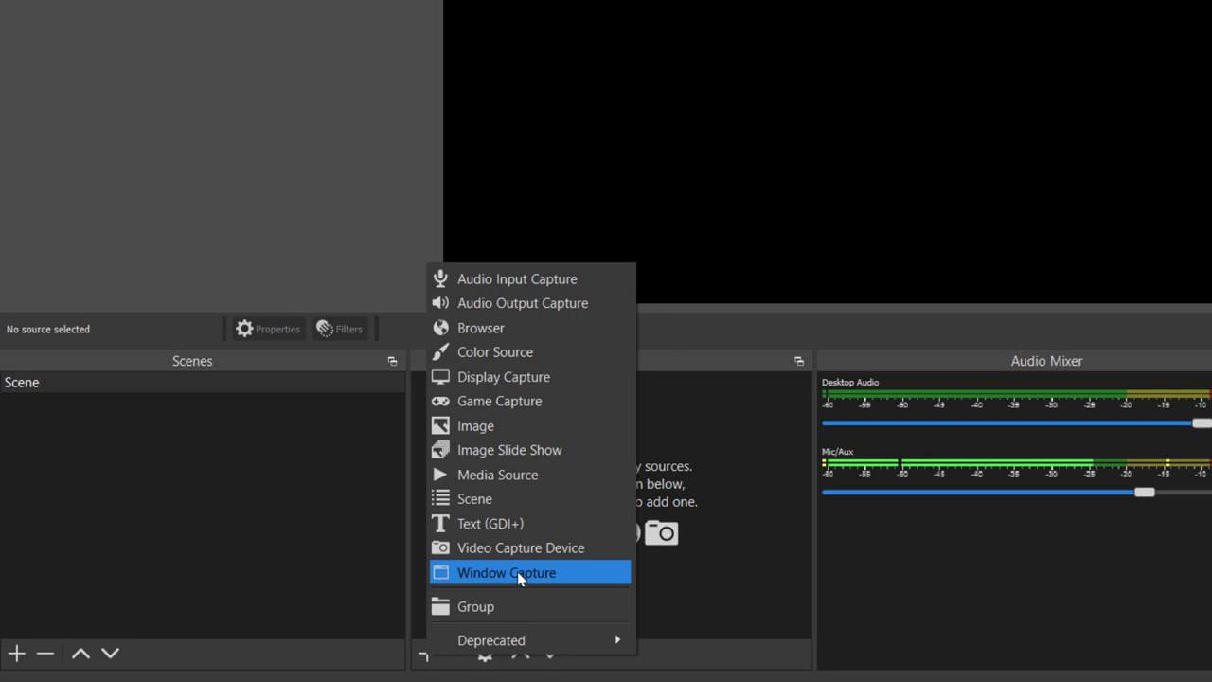
click(521, 378)
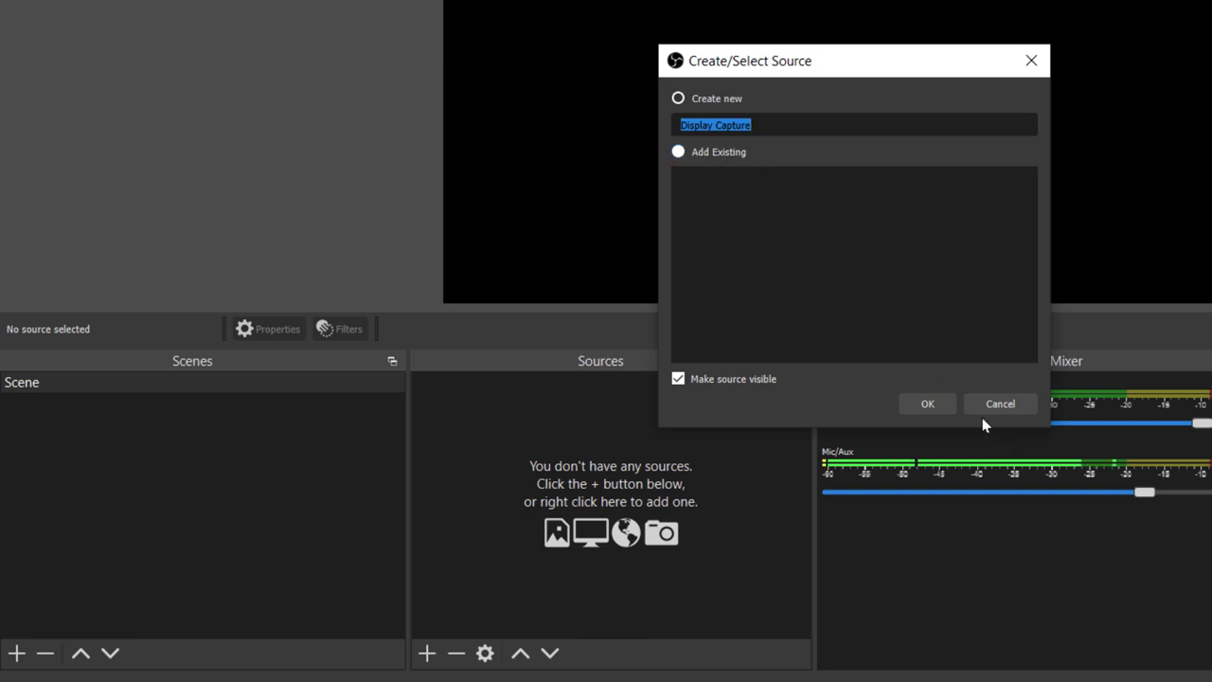
click(767, 132)
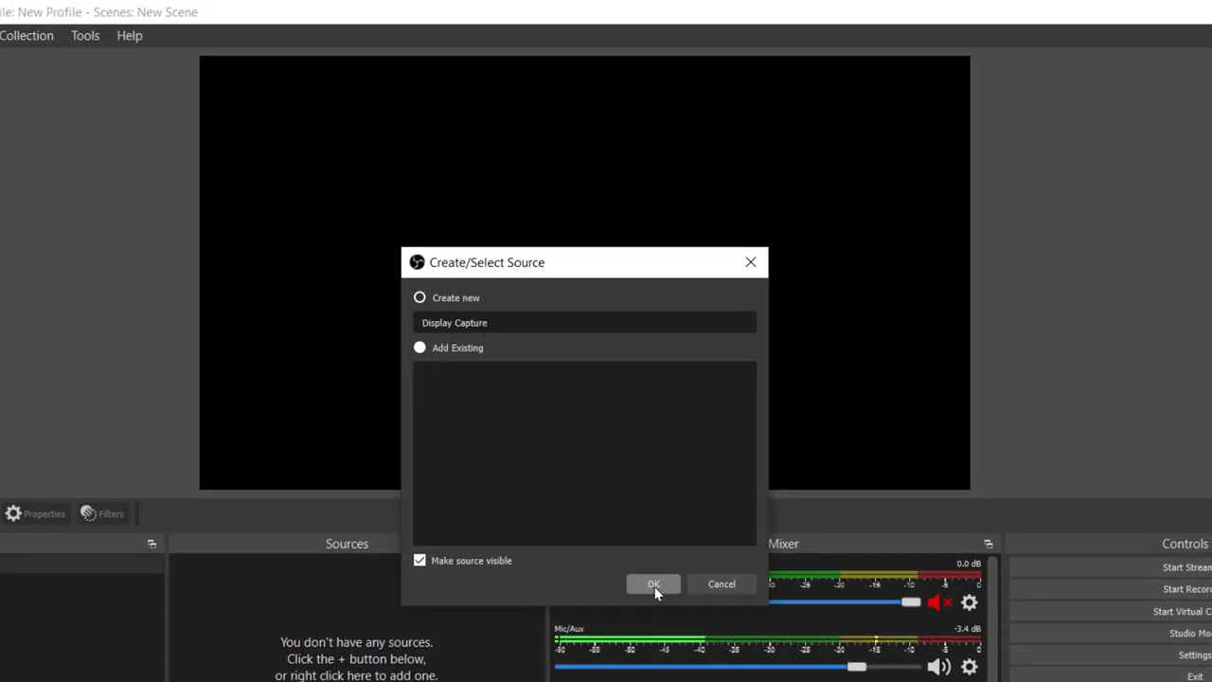
click(654, 584)
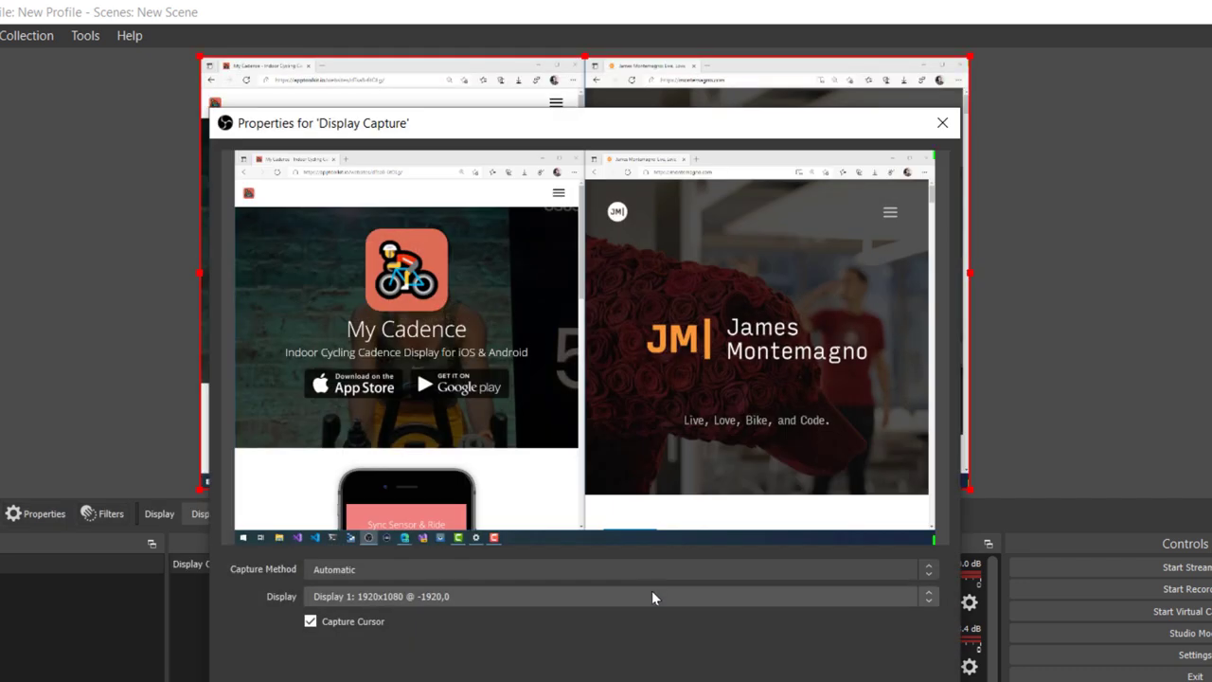
Step: Review the display and capture method options of the Display Capture source, keeping Display 1 and Automatic
drag(487, 120, 473, 40)
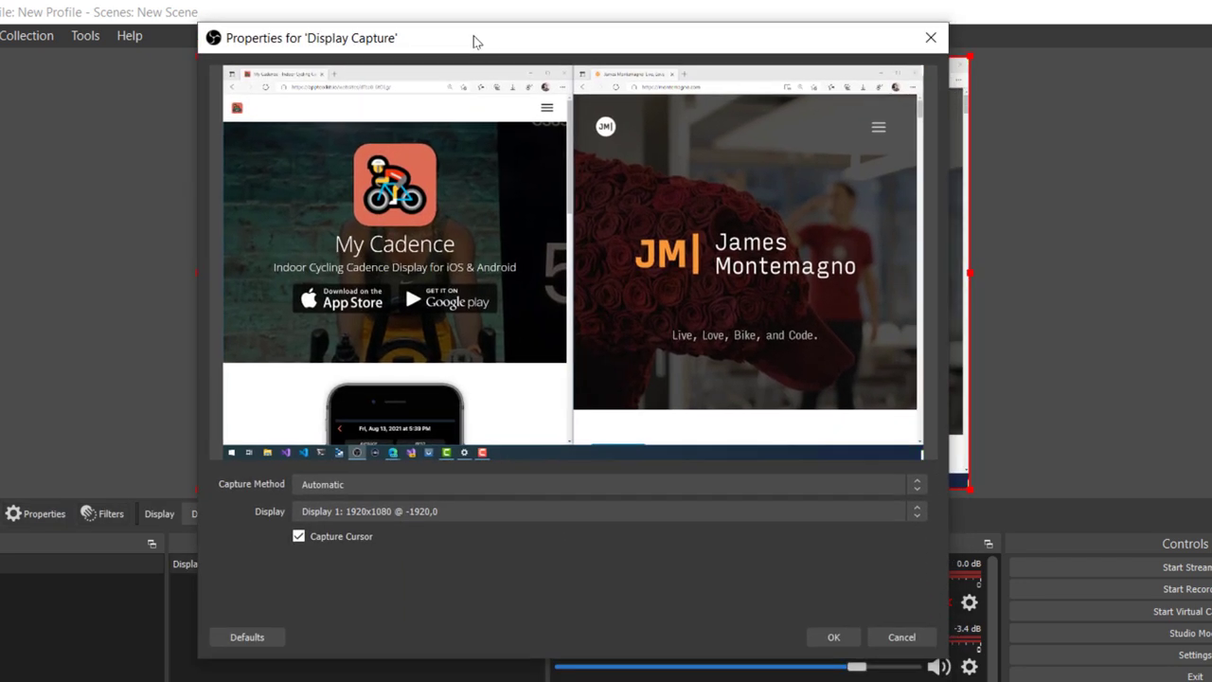
click(439, 507)
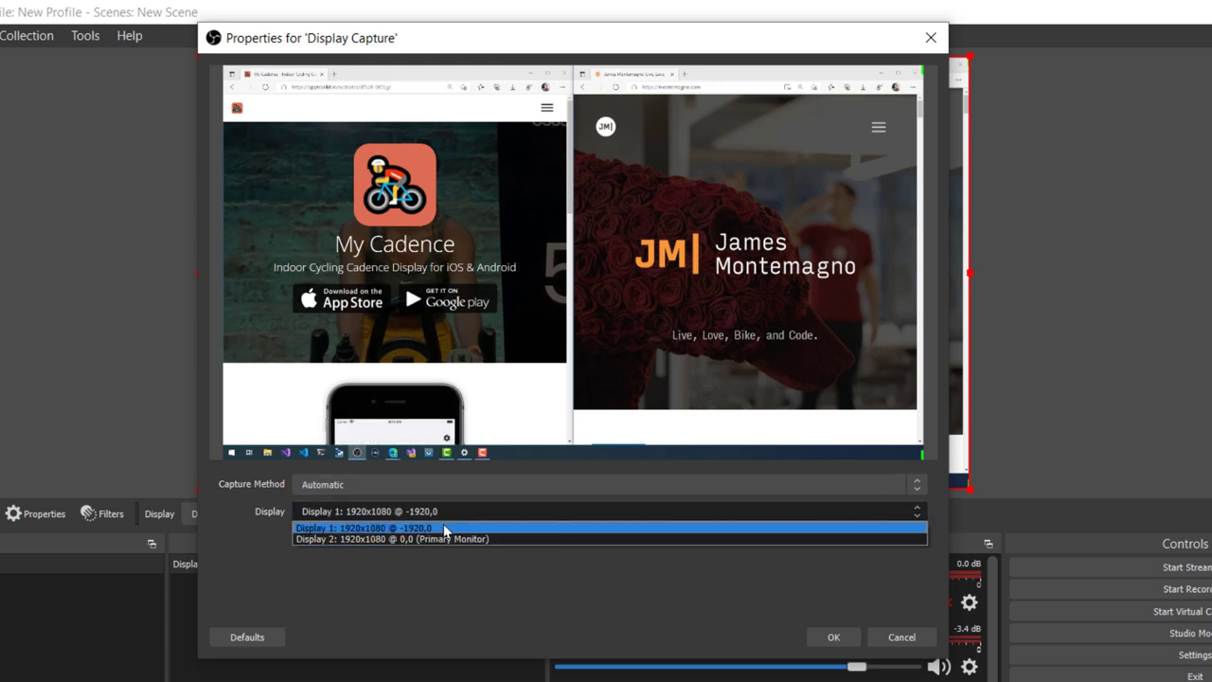
click(443, 526)
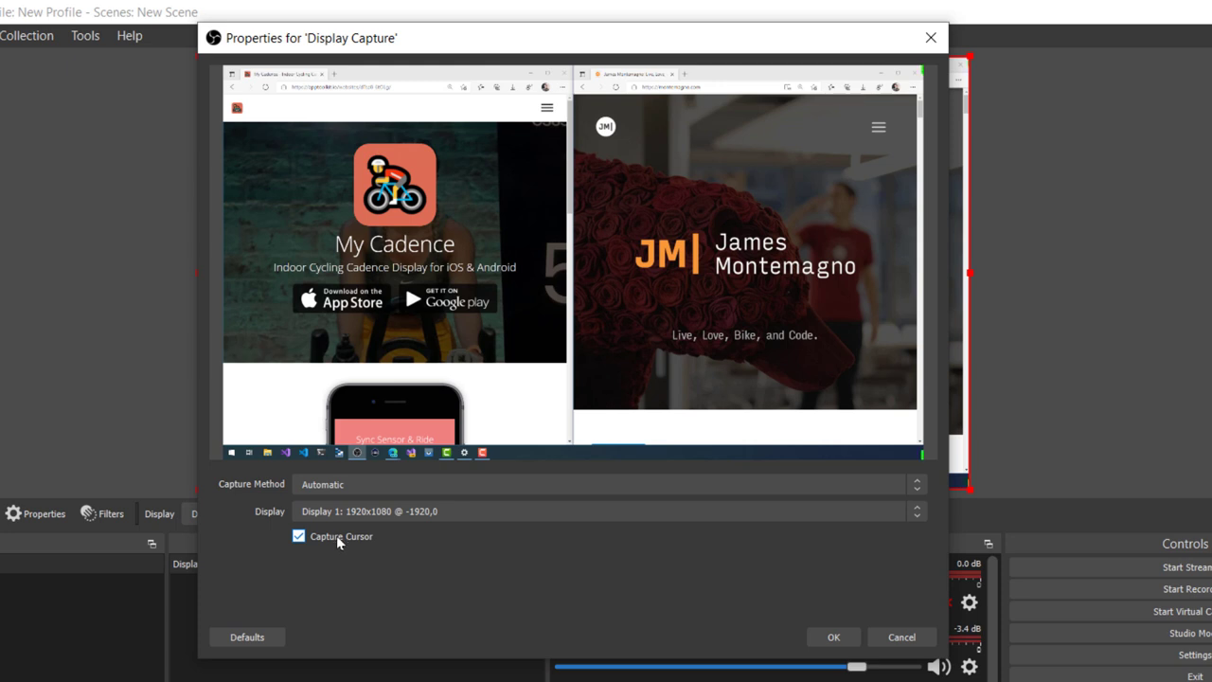
click(349, 481)
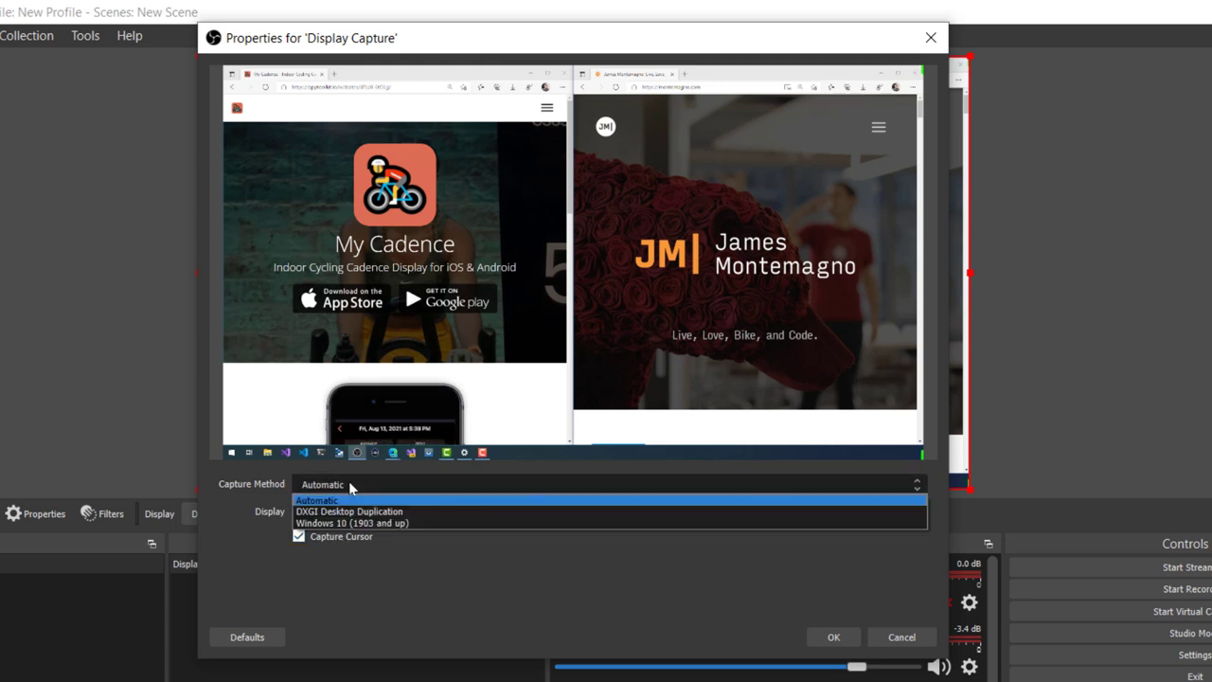
click(261, 475)
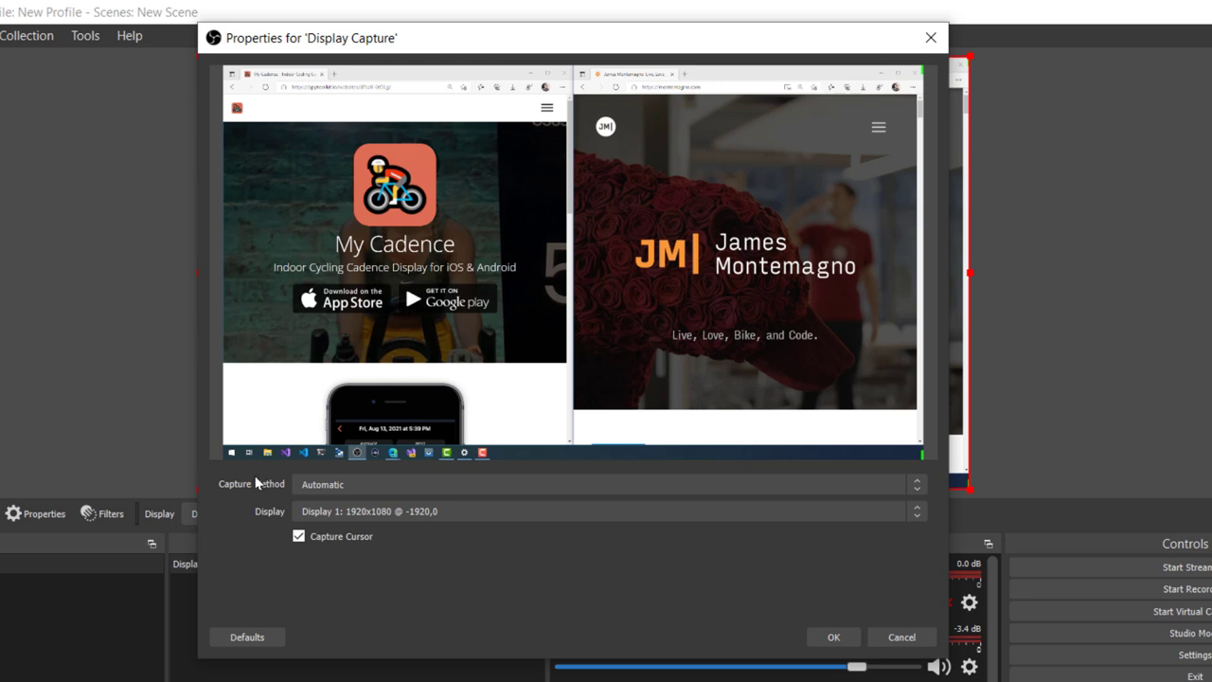
Step: Try Display 2 (Primary Monitor) as the captured display, return to Display 1: 1920x1080 @ -1920,0 and confirm the source properties
click(546, 513)
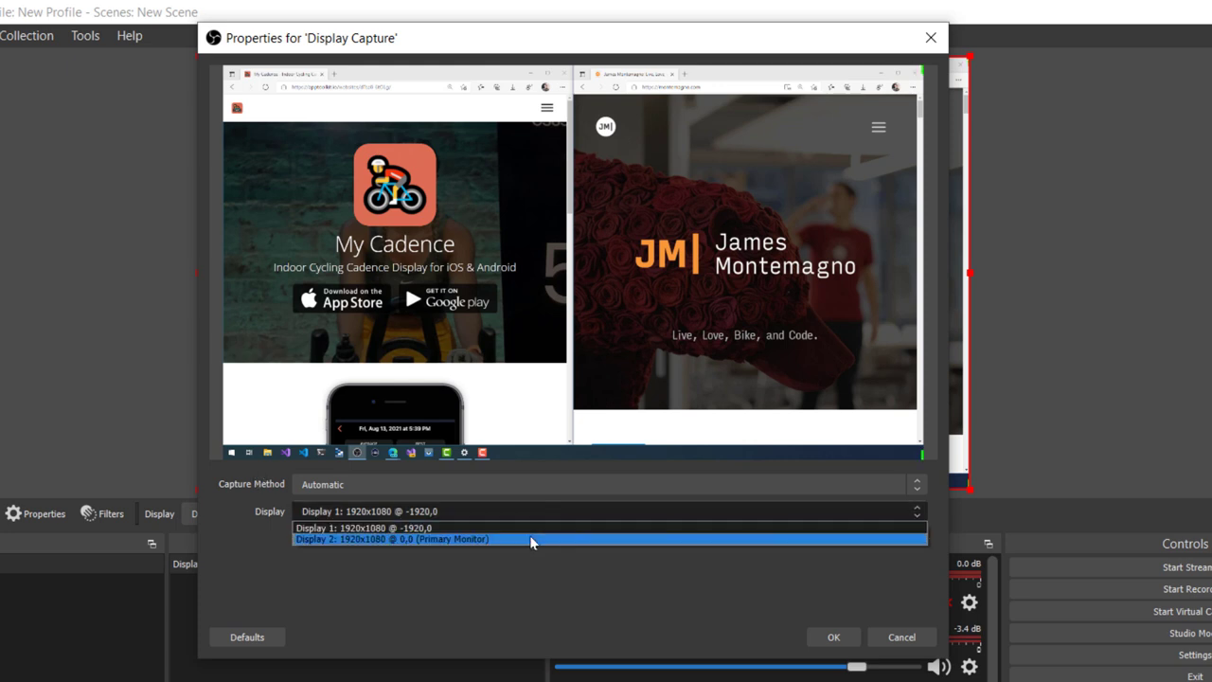
click(529, 537)
click(520, 512)
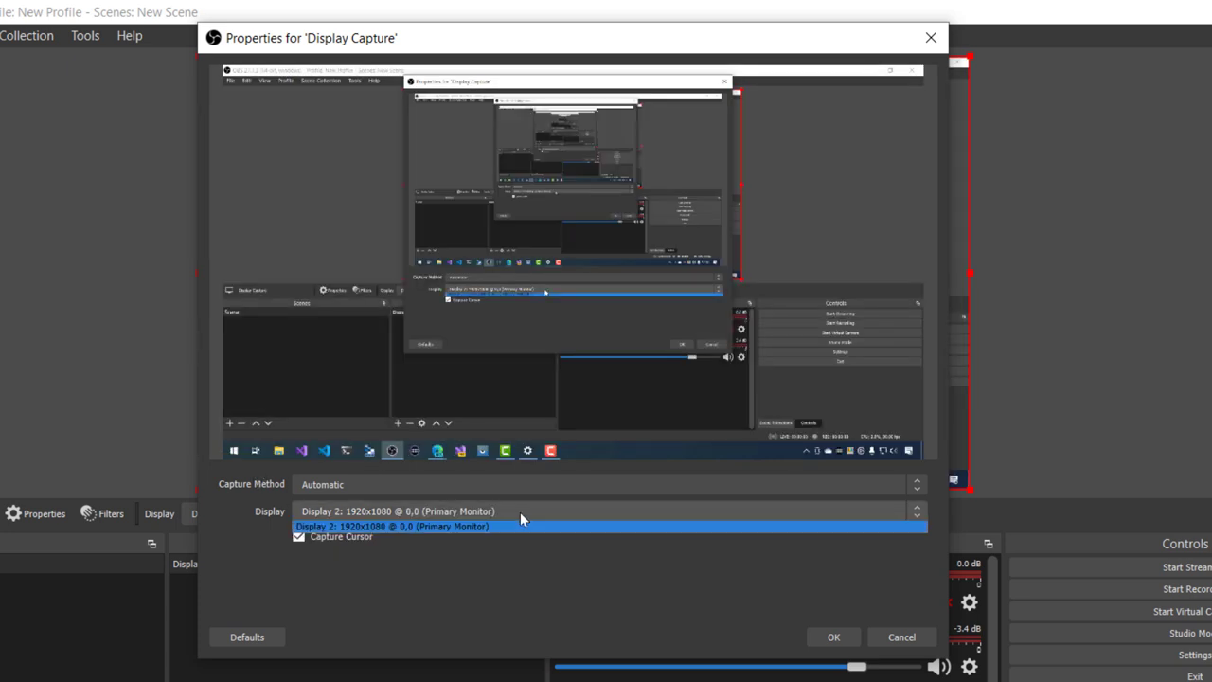
click(510, 529)
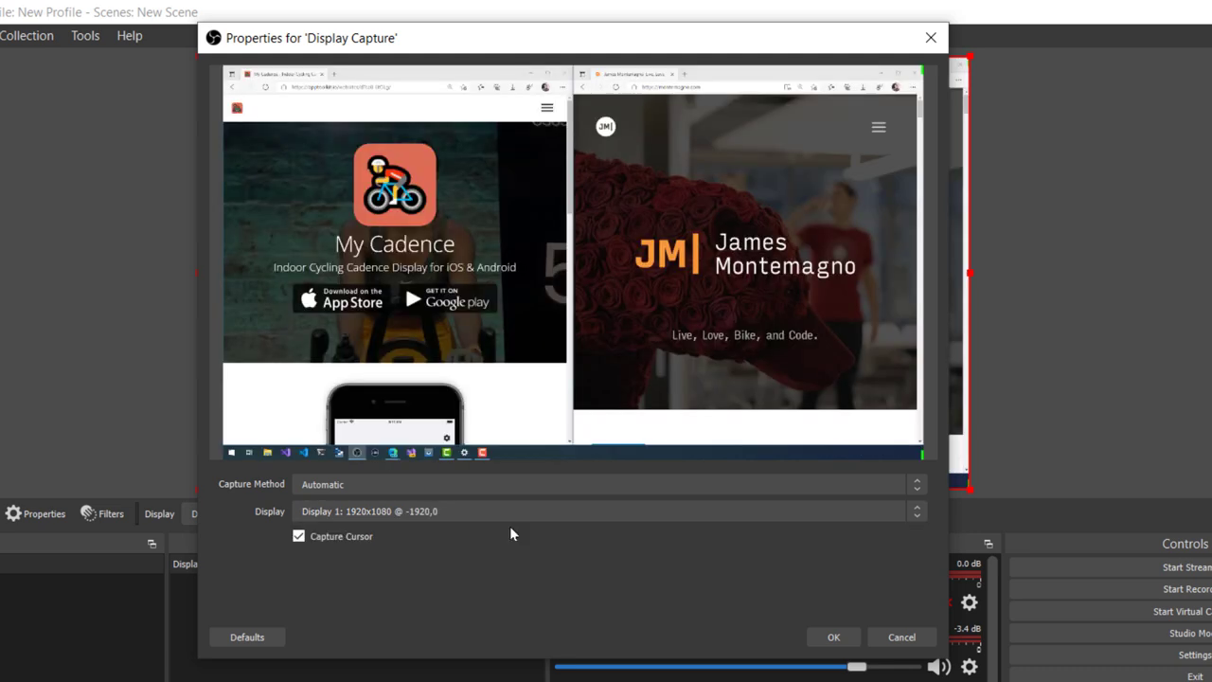
click(831, 639)
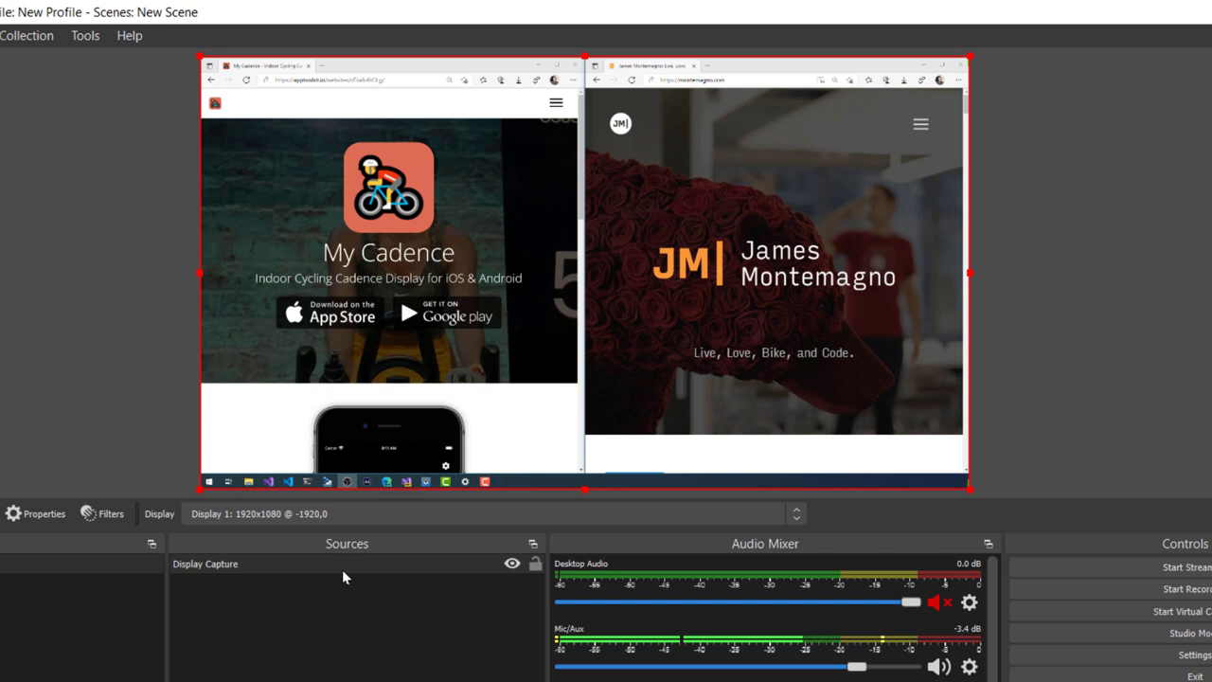
Step: Hide and show the Display Capture source once, then try out its lock against movement in the preview
click(511, 565)
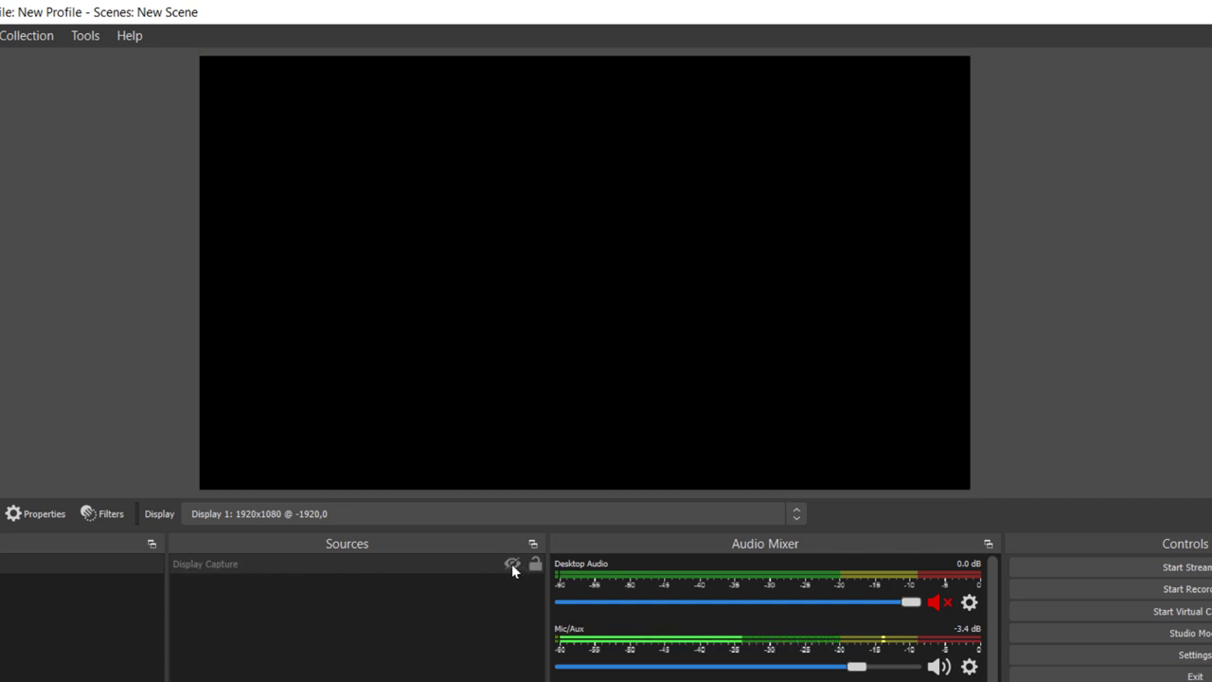
click(511, 563)
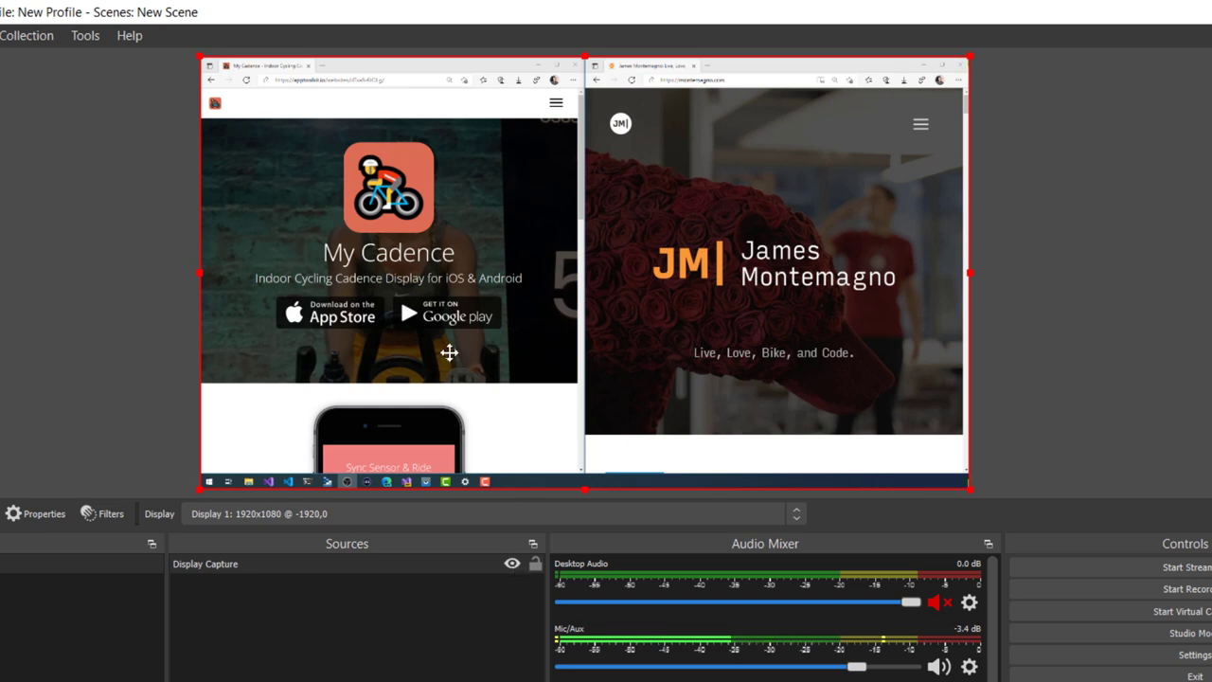
mouse_move(448, 351)
mouse_down()
mouse_move(395, 303)
mouse_move(486, 323)
mouse_move(439, 343)
mouse_up()
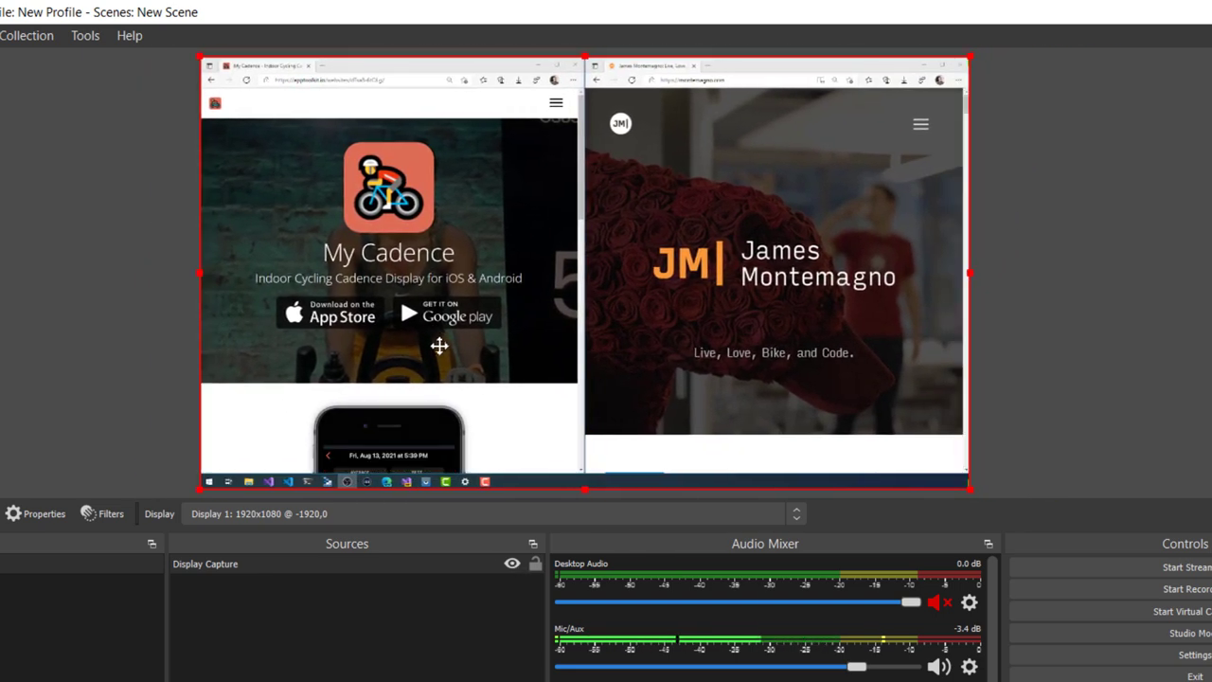
click(536, 565)
click(559, 384)
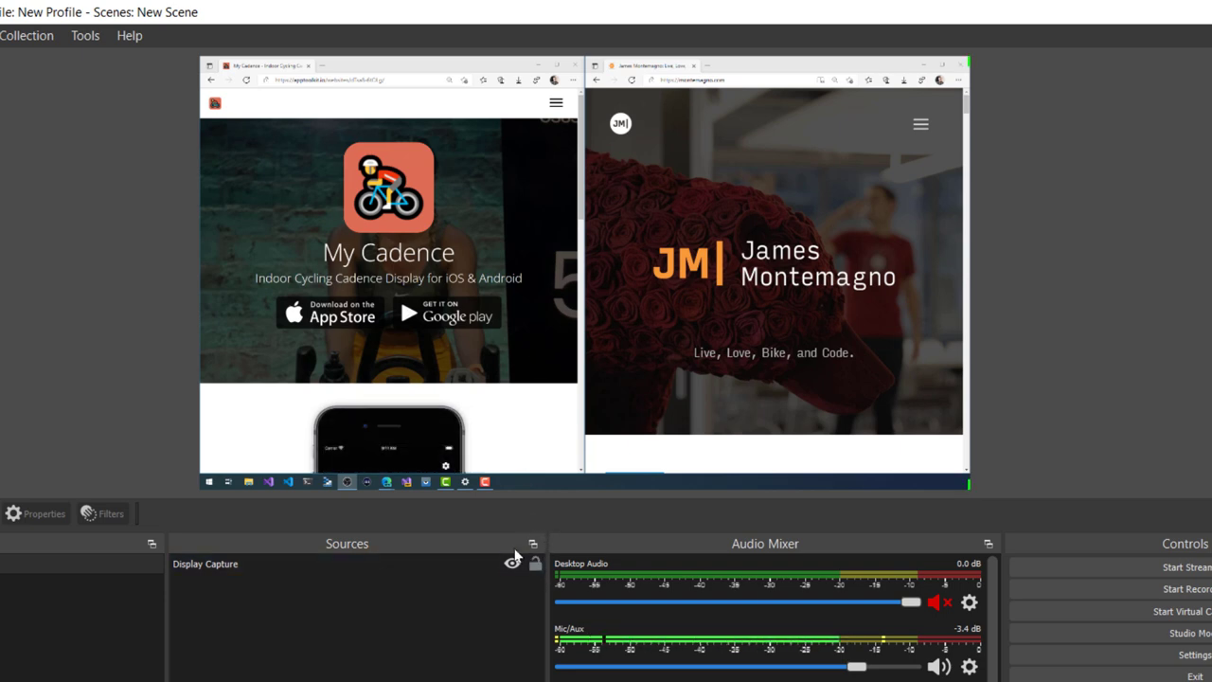
Step: Try moving and shrinking the Display Capture source in the preview, realign it with the canvas corner and scale it back to fill the canvas
mouse_move(814, 422)
mouse_down()
mouse_move(758, 408)
mouse_move(830, 428)
mouse_up()
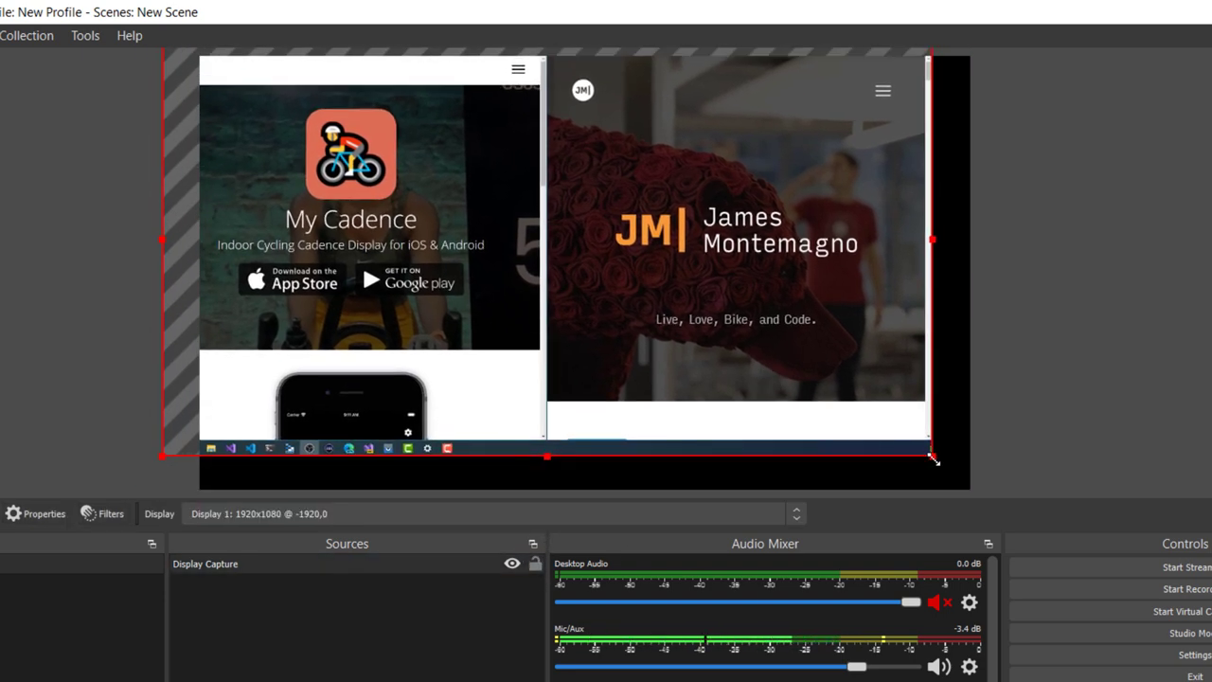
drag(932, 458, 722, 337)
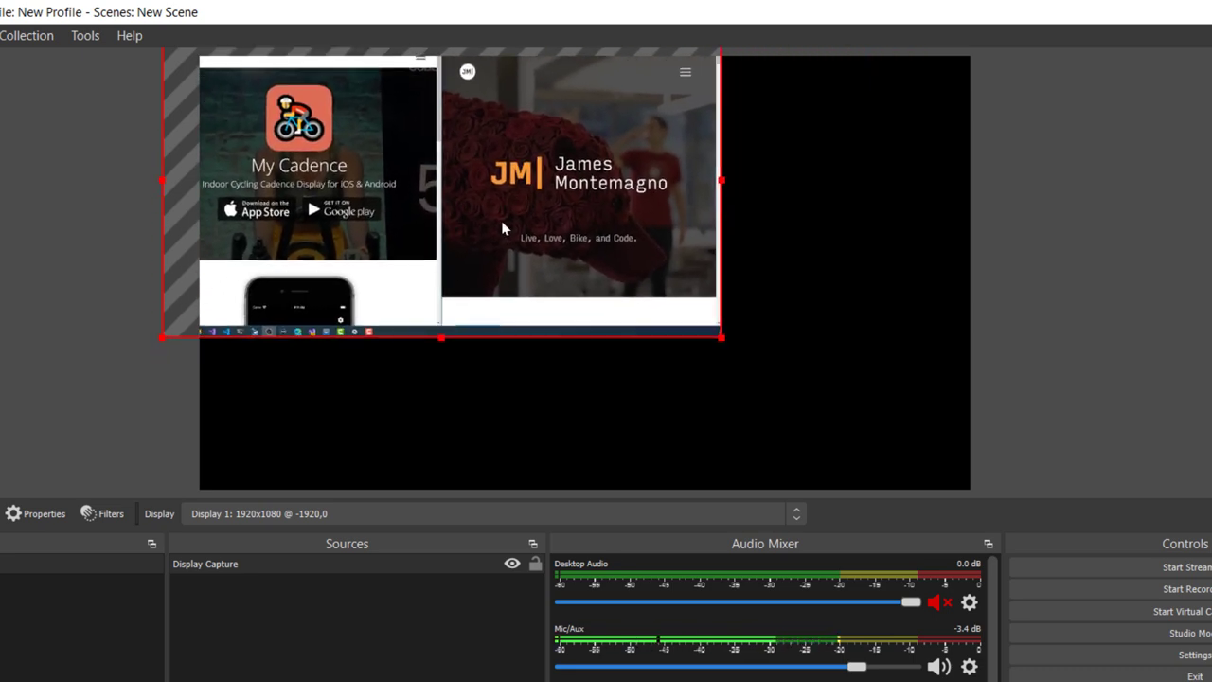
mouse_move(501, 227)
mouse_down()
mouse_move(522, 278)
mouse_move(544, 287)
mouse_move(481, 225)
mouse_up()
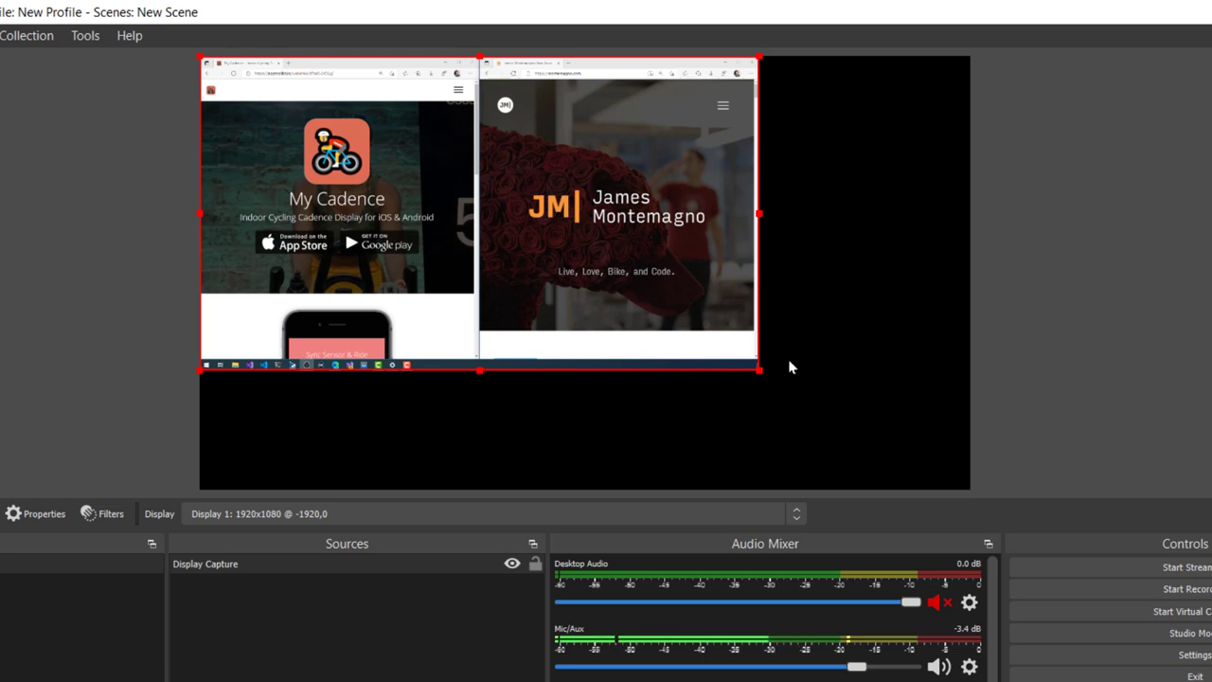
drag(760, 373, 945, 488)
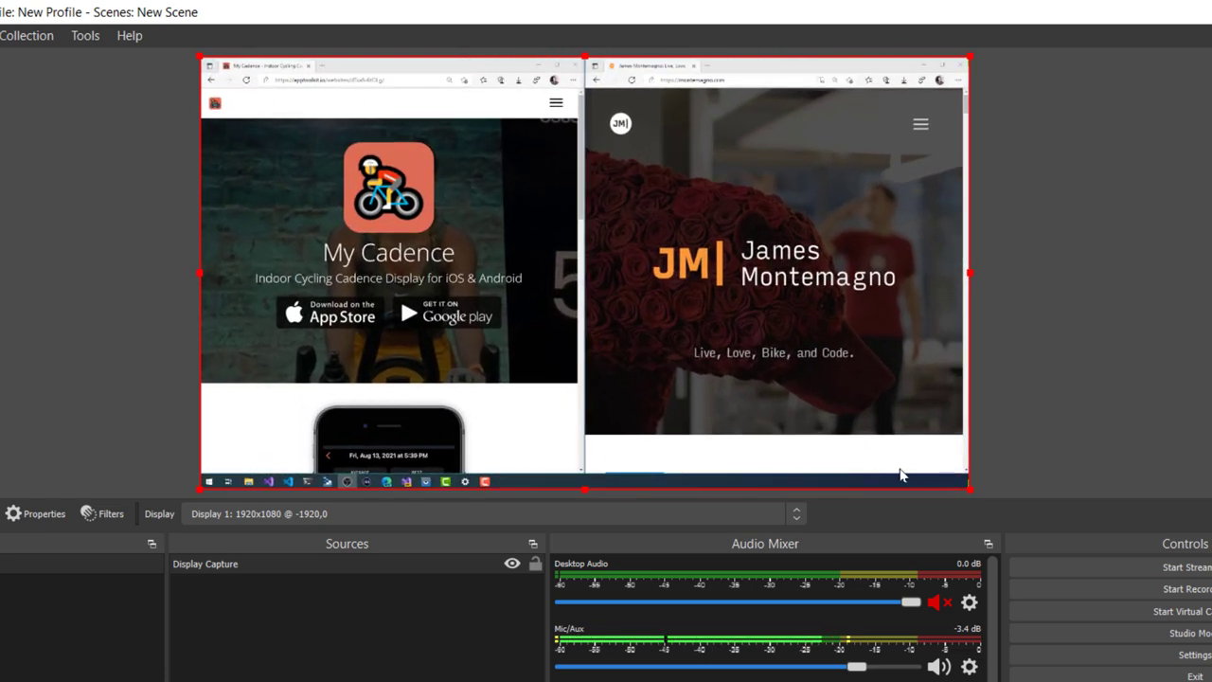
Step: Try cropping the Display Capture source at its lower and upper edges in the preview, and restore the full uncropped image
drag(582, 489, 584, 212)
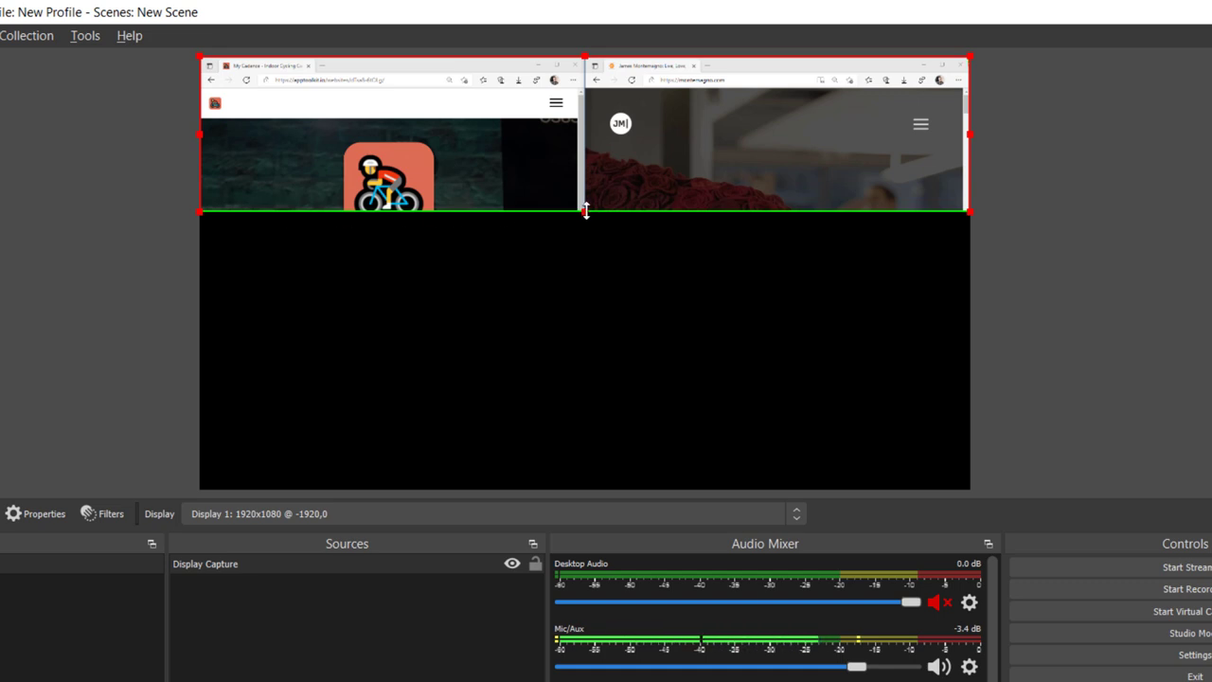
drag(586, 211, 604, 499)
drag(587, 57, 587, 91)
drag(587, 483, 585, 473)
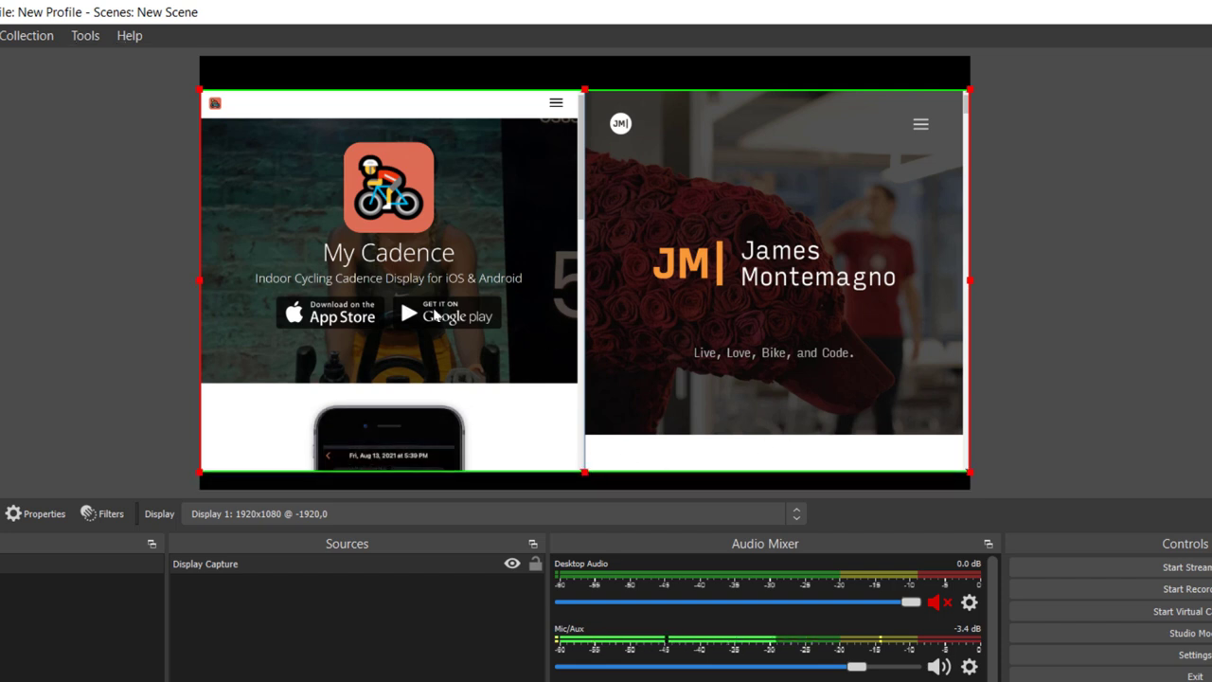
key(ctrl+z)
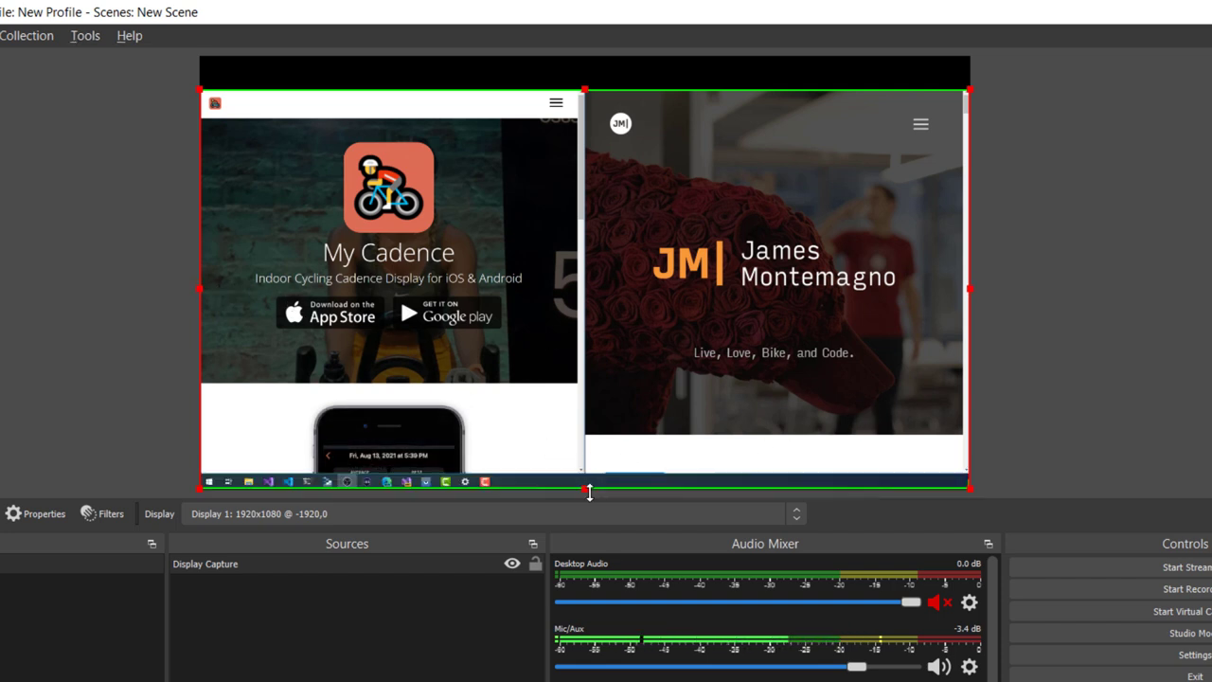
drag(586, 90, 586, 57)
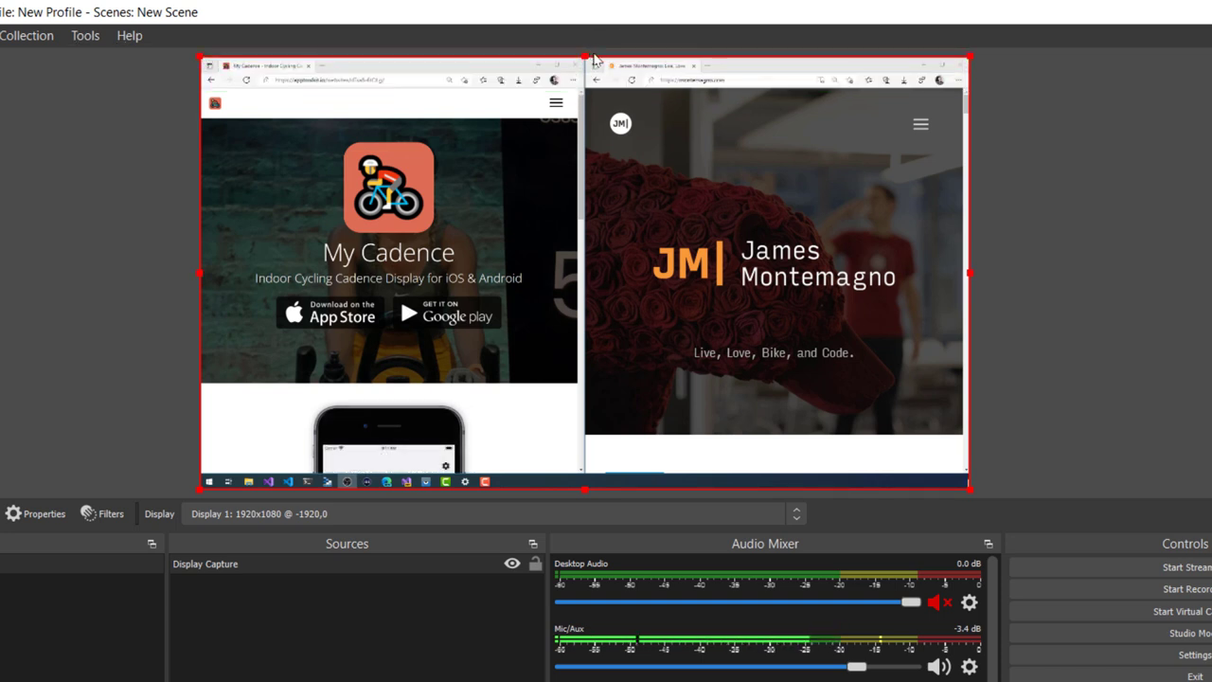
Step: Review the Transform options available for the Display Capture source without applying any, and deselect the source
right_click(608, 239)
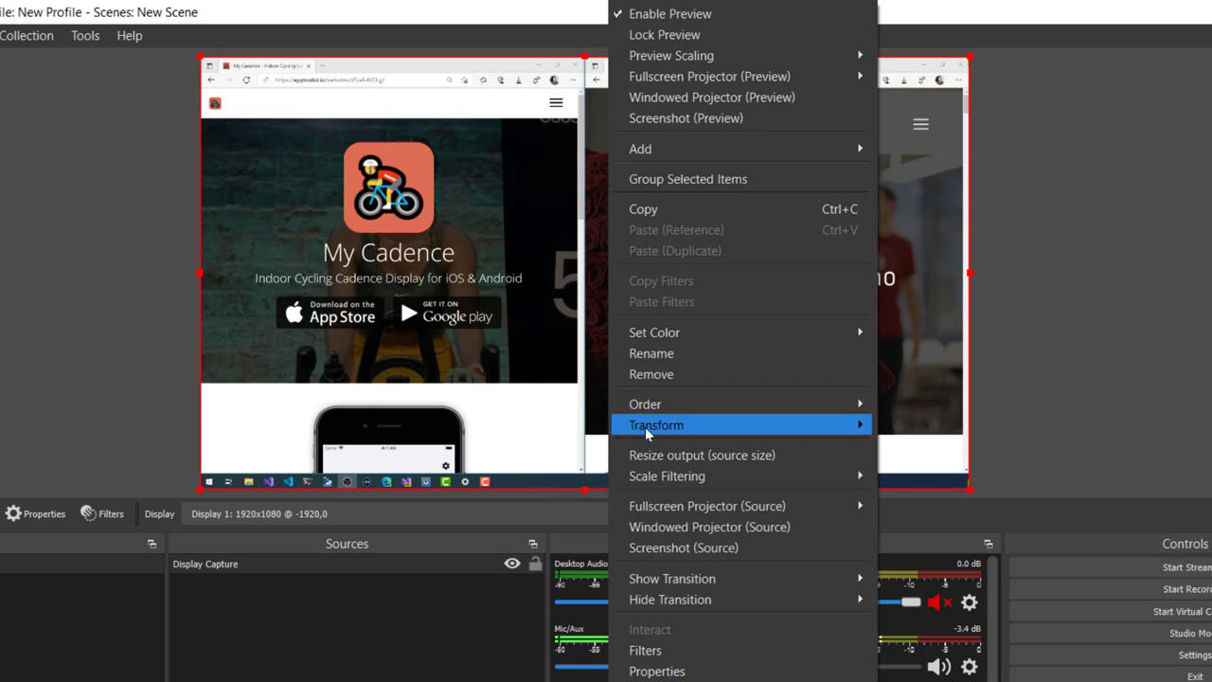
mouse_move(648, 432)
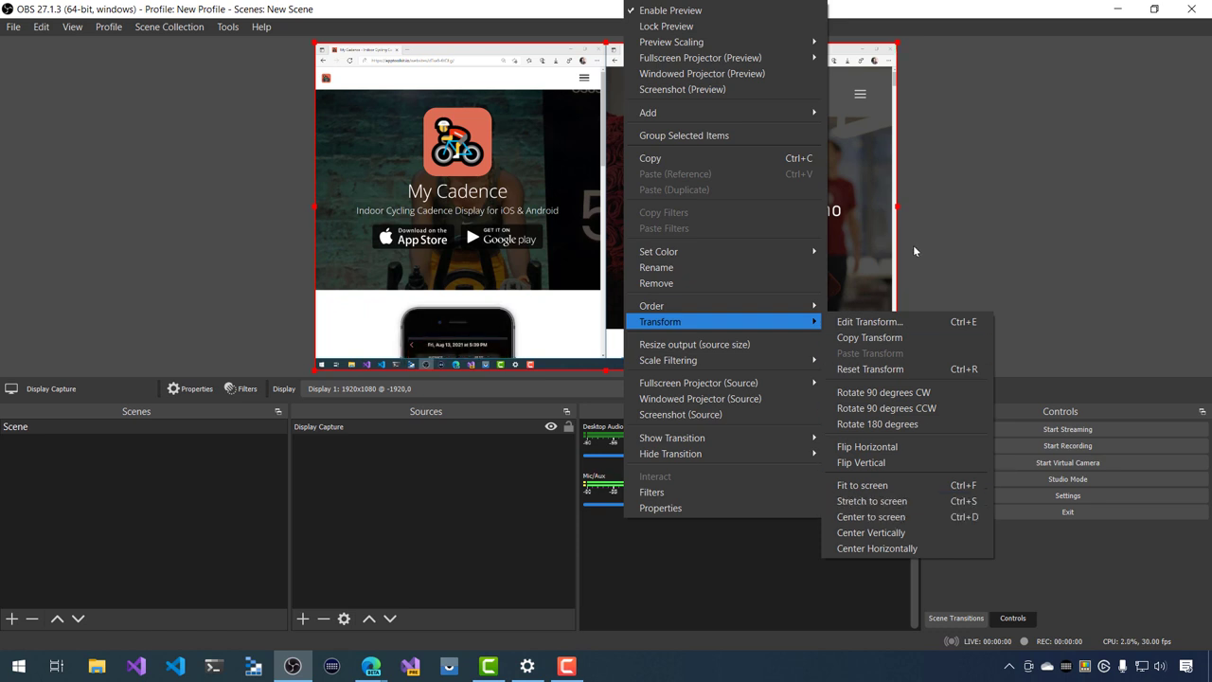
click(920, 258)
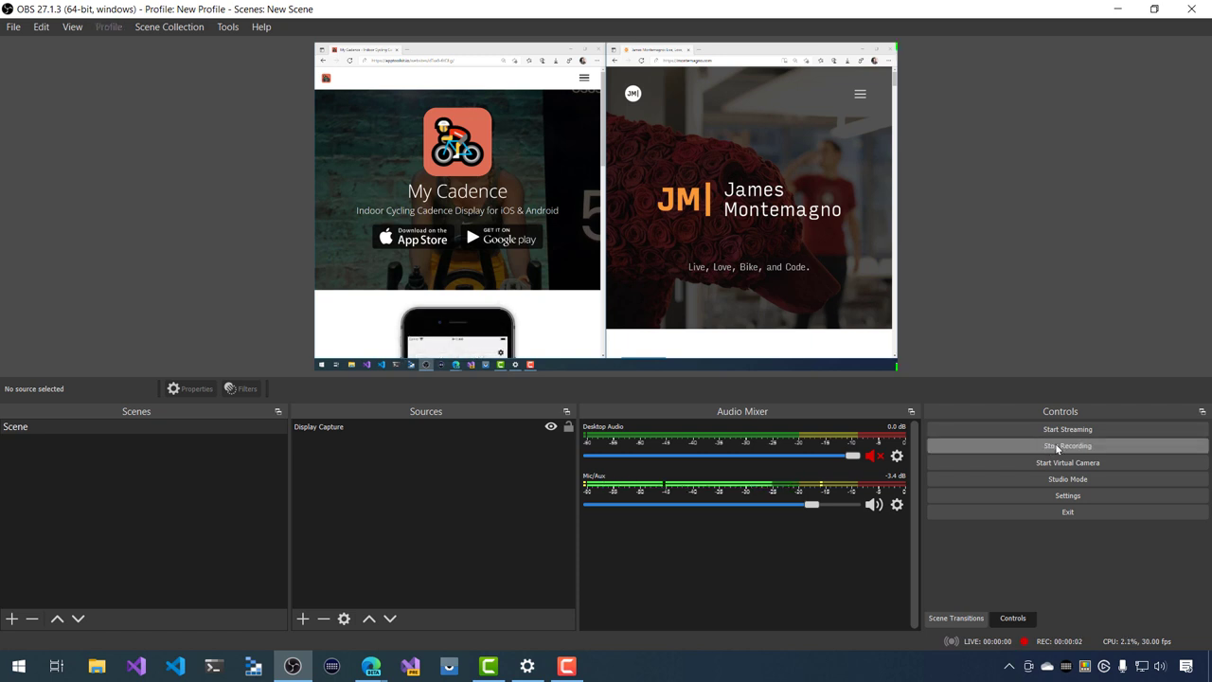
Step: Start a test recording and open montemagno.com in a new browser tab on the captured display
click(1057, 447)
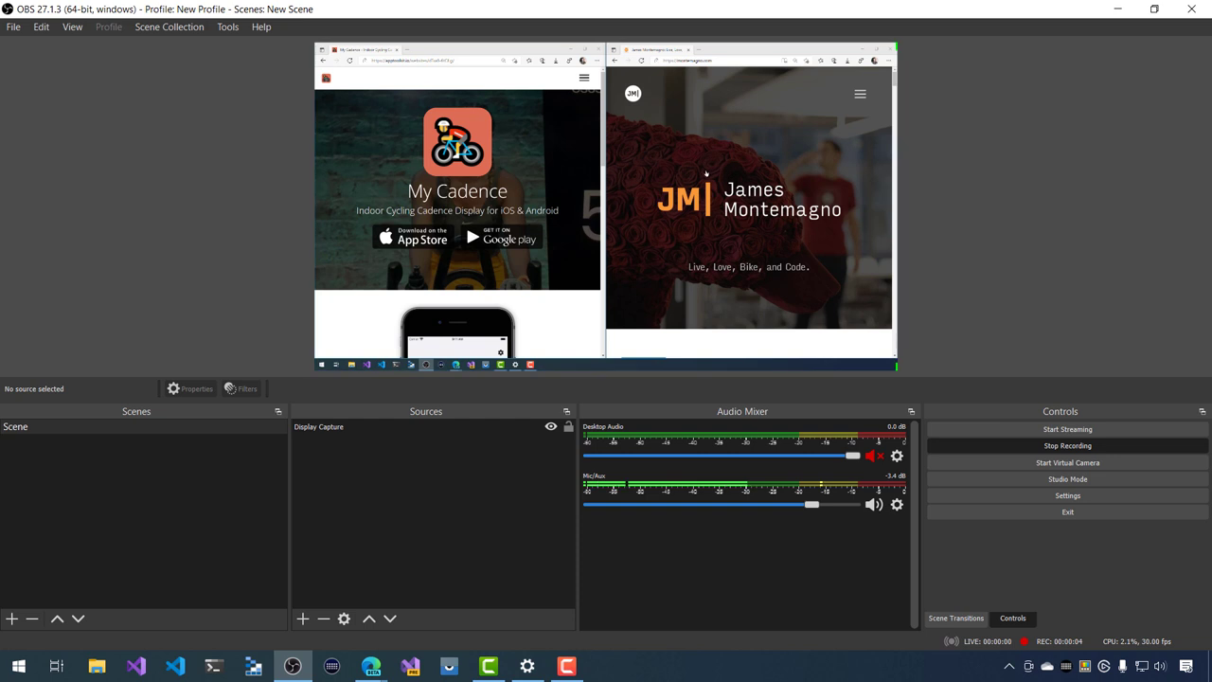
click(611, 187)
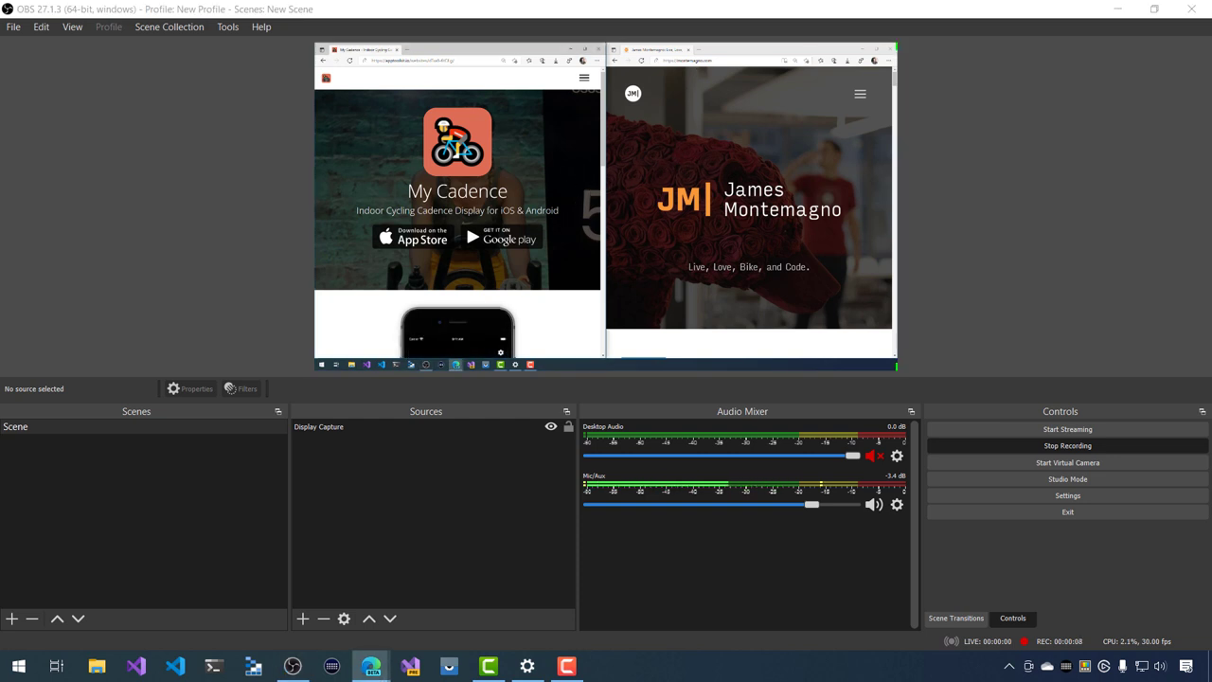
click(699, 49)
text(montemagno.com)
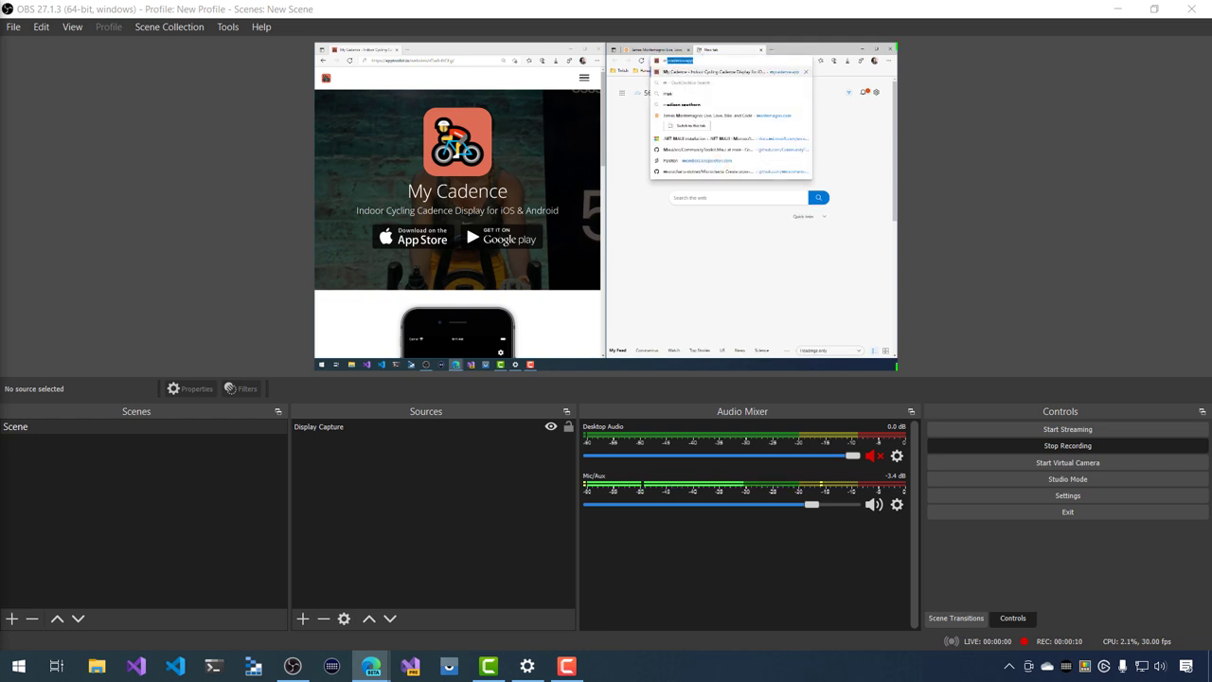
key(Return)
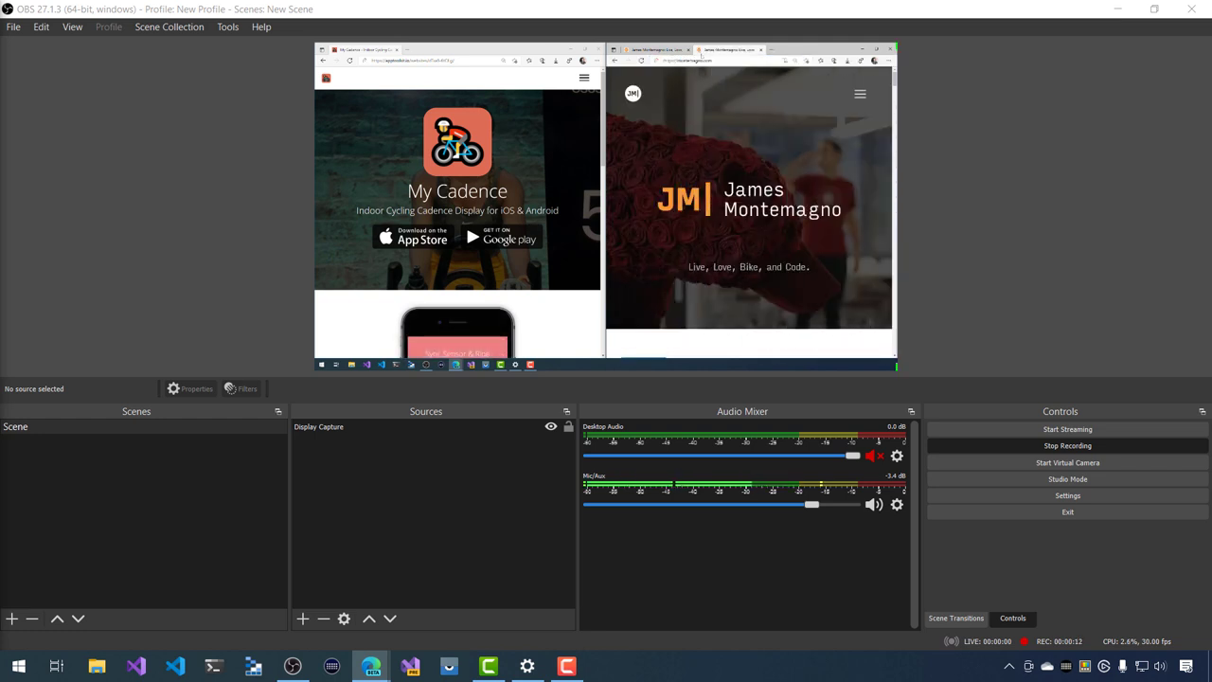
Step: Load twitter.com in the new browser tab, close that tab and stop the test recording
text(twitter.com)
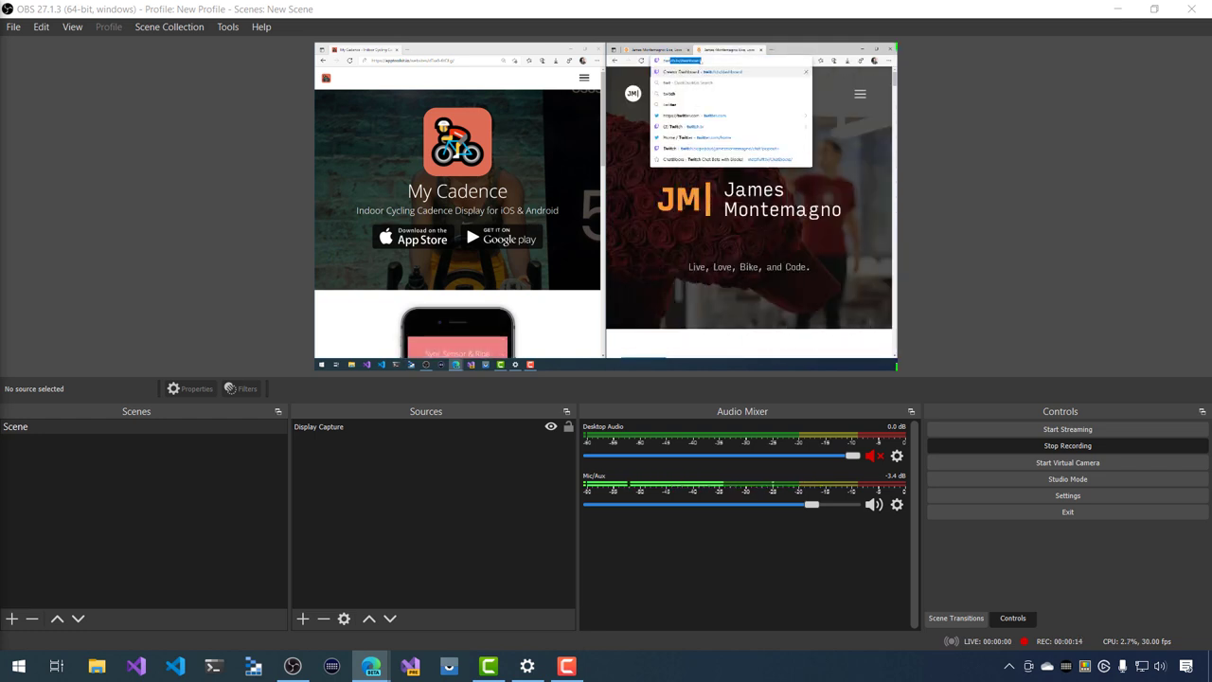
key(Return)
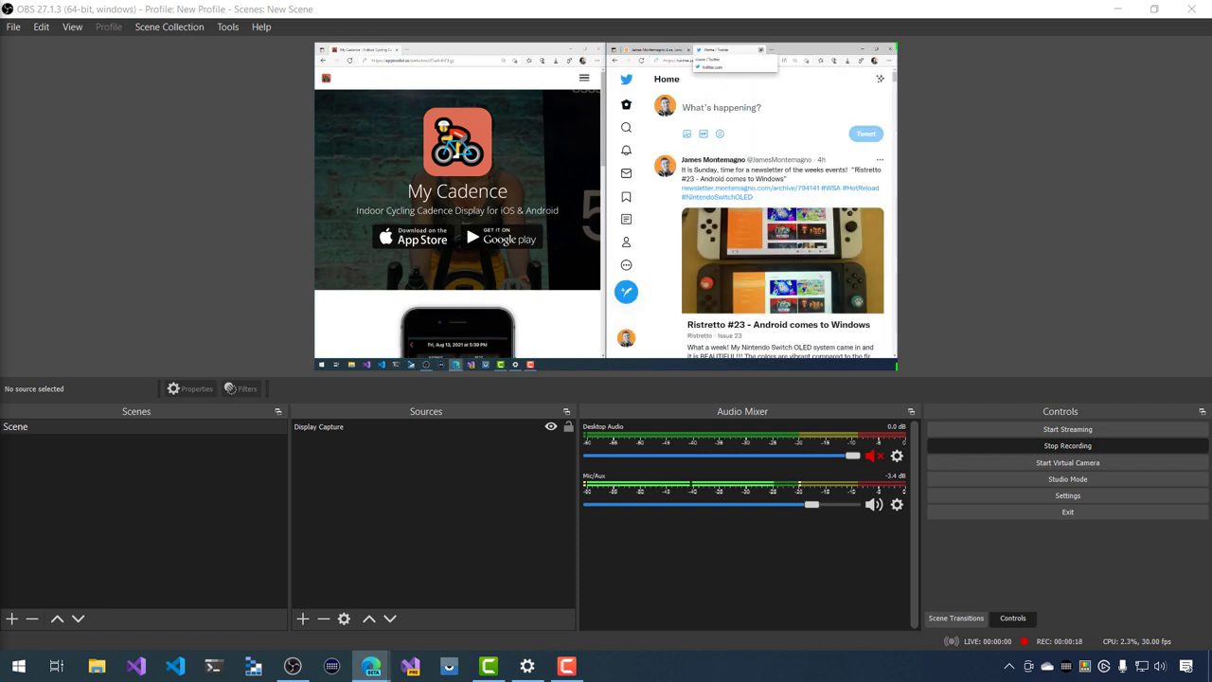
click(760, 49)
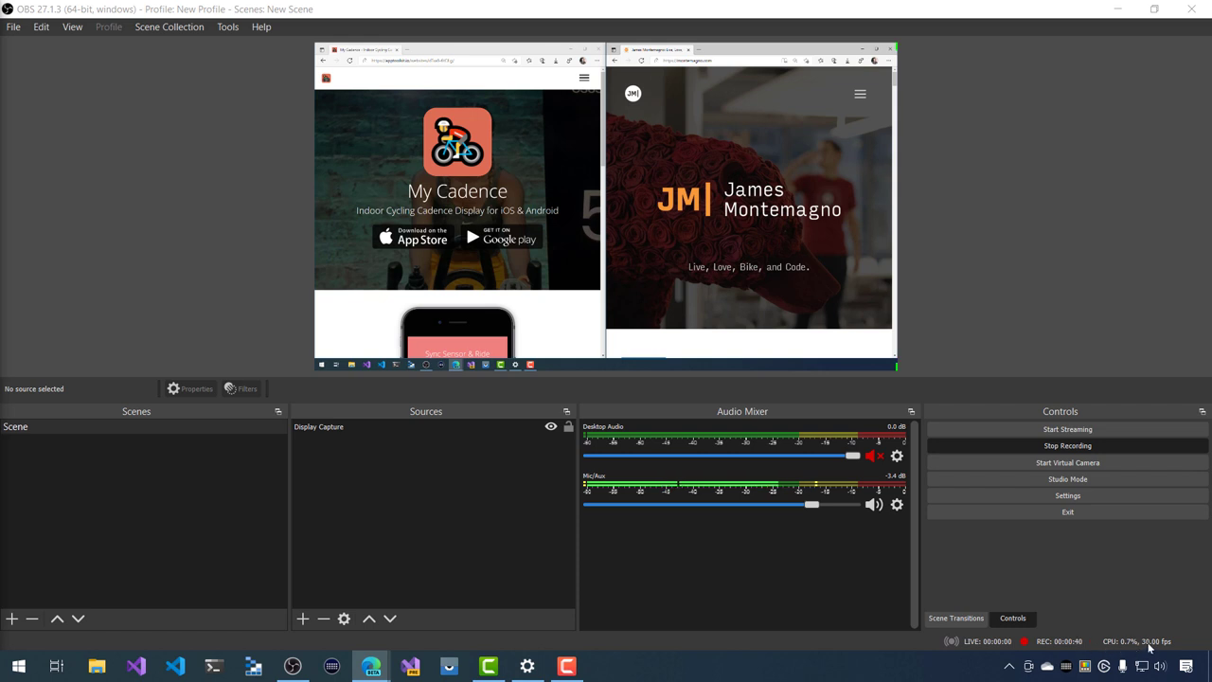
click(1087, 451)
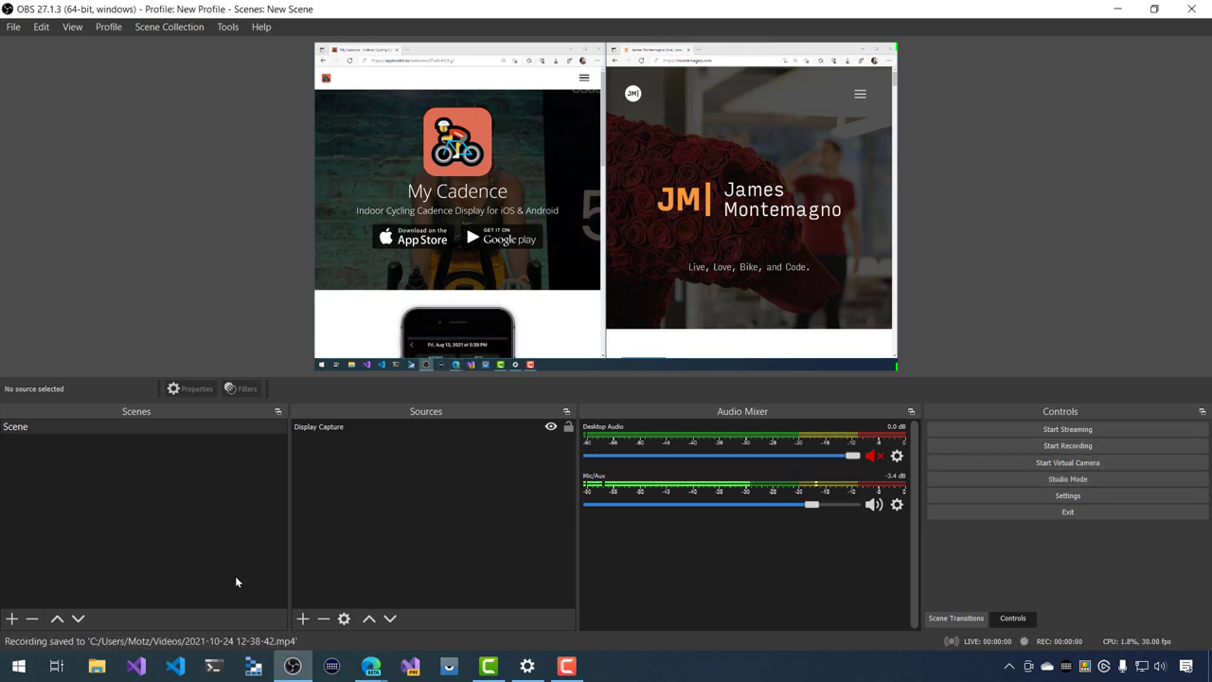
click(97, 665)
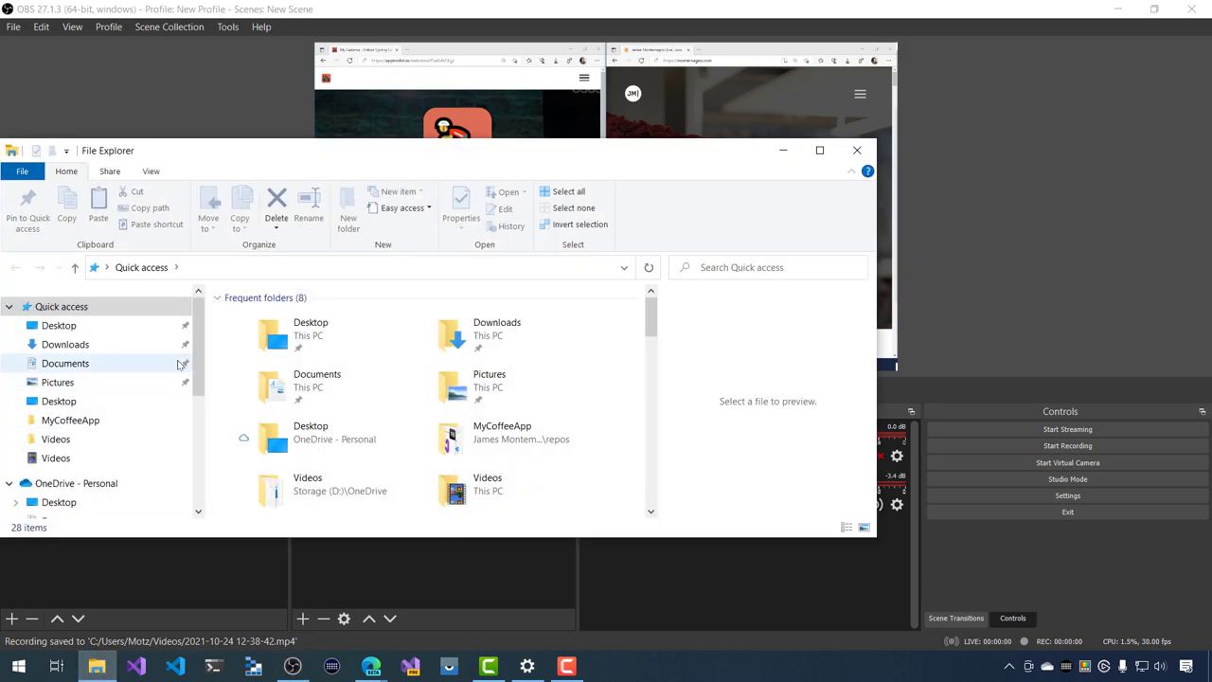
click(71, 458)
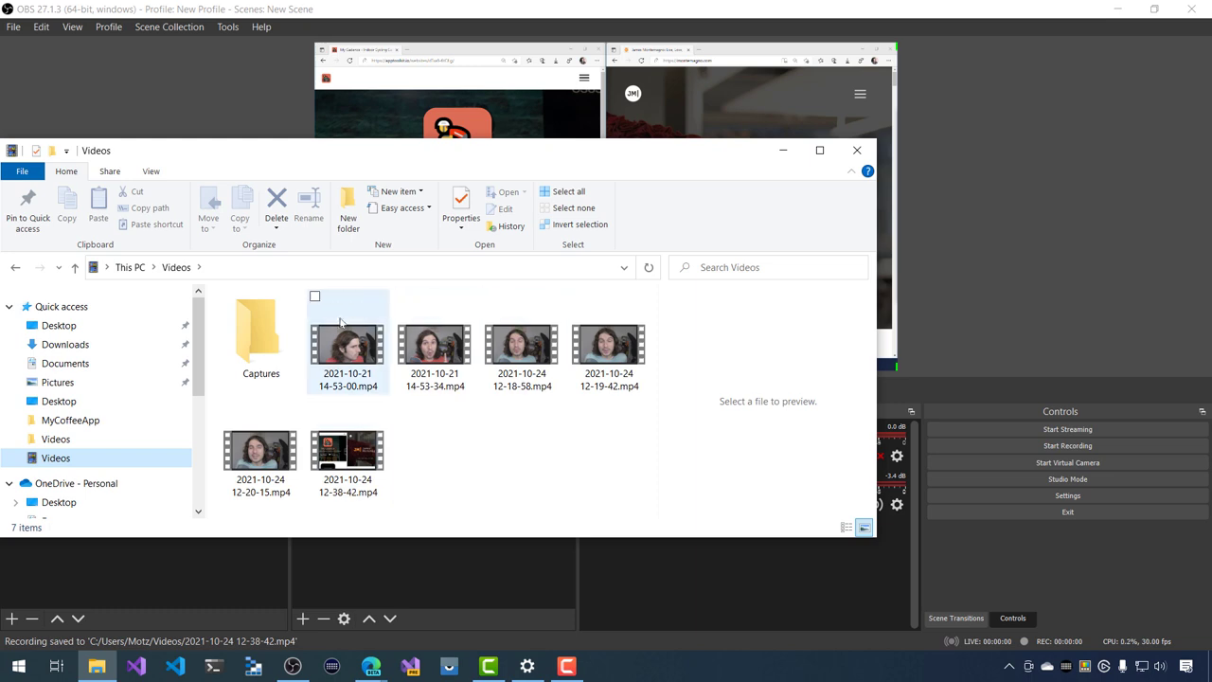
double_click(346, 451)
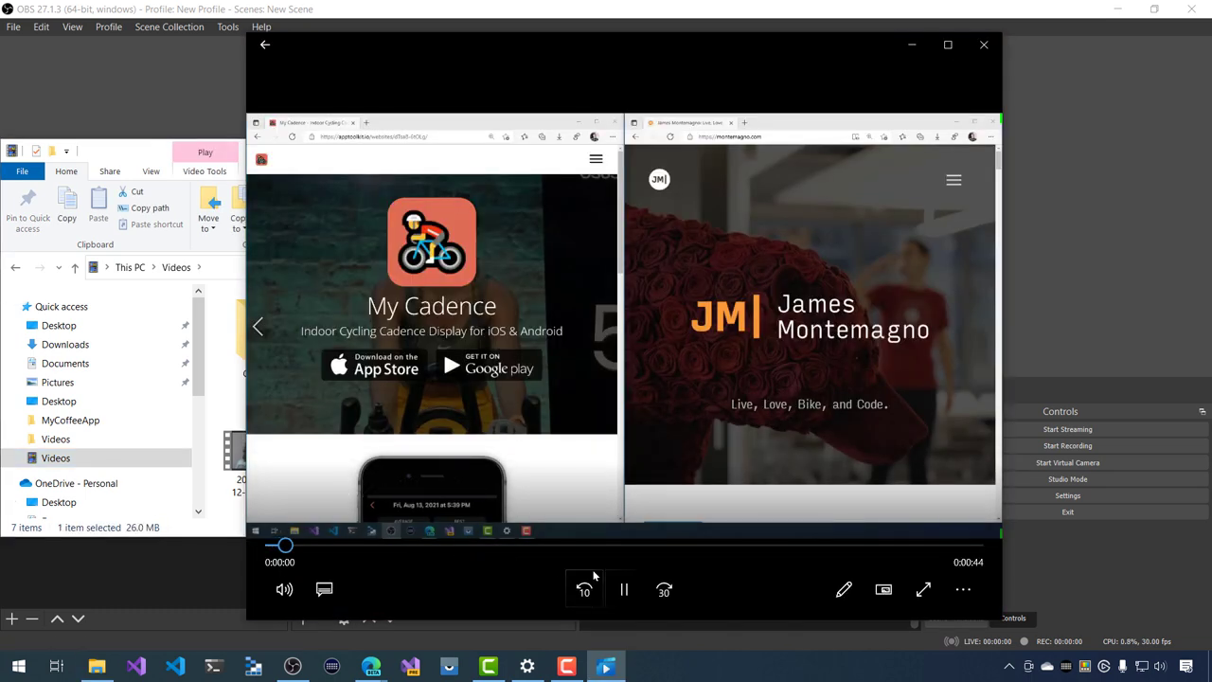
drag(388, 544, 741, 549)
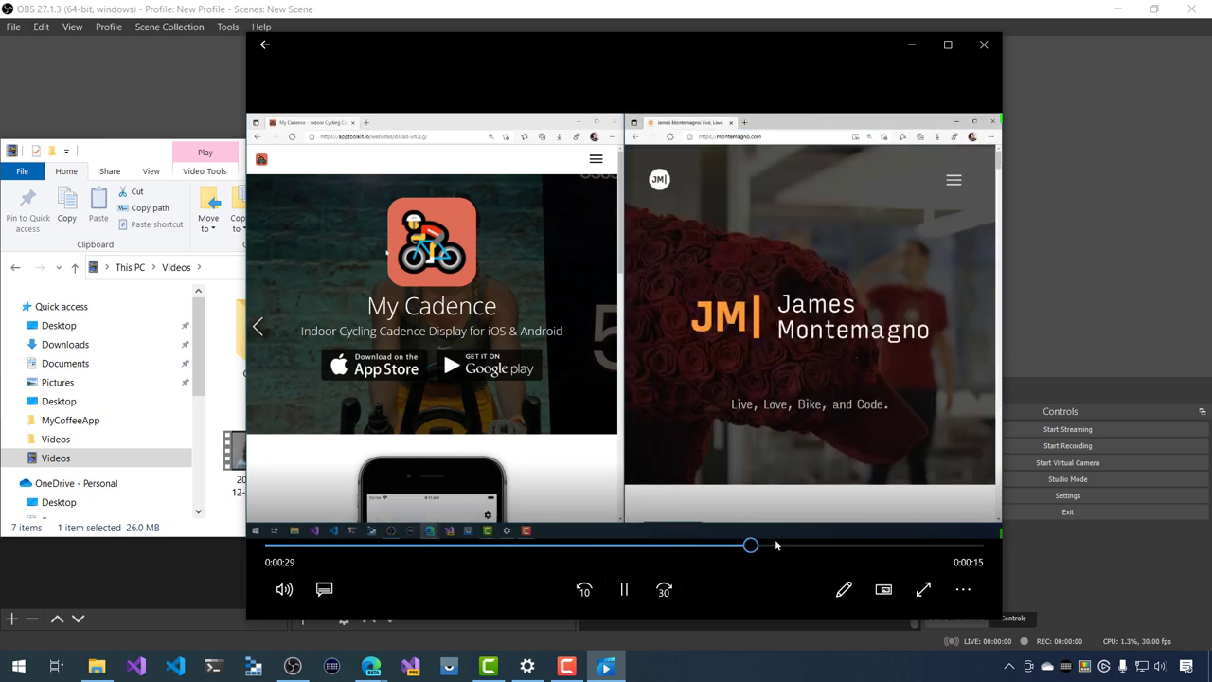
drag(859, 543, 863, 545)
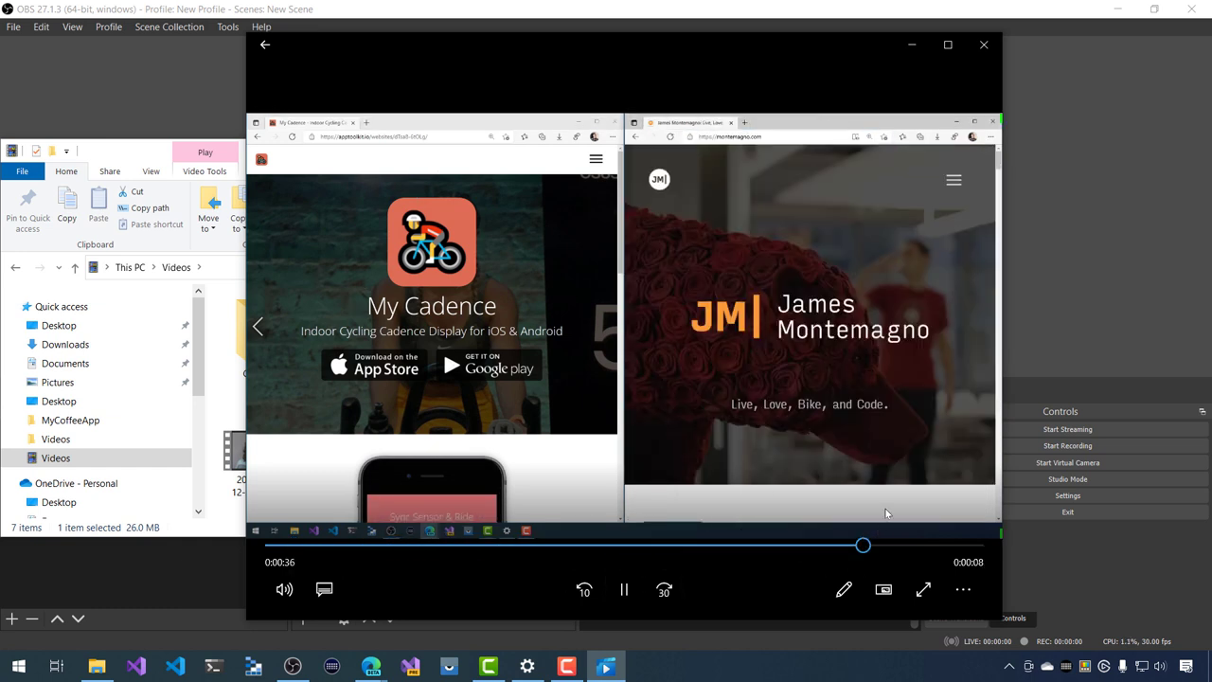
click(984, 45)
click(784, 151)
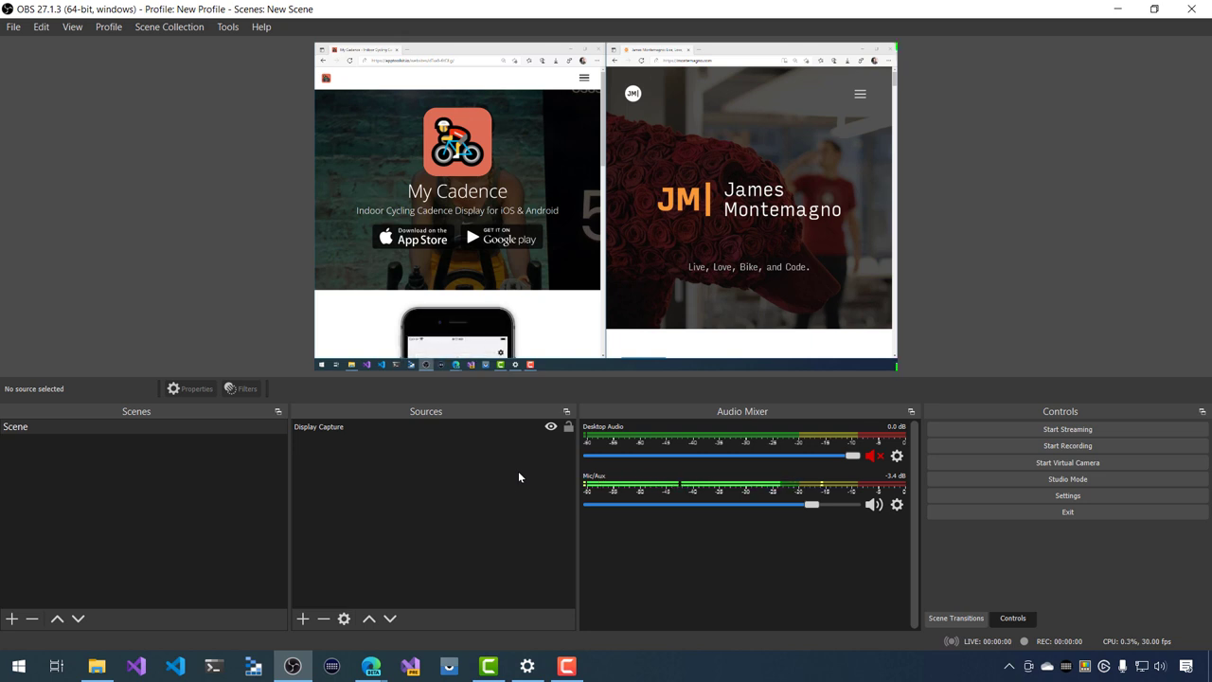
Step: Add a new, visible Video Capture Device source to the scene under its default name
click(302, 618)
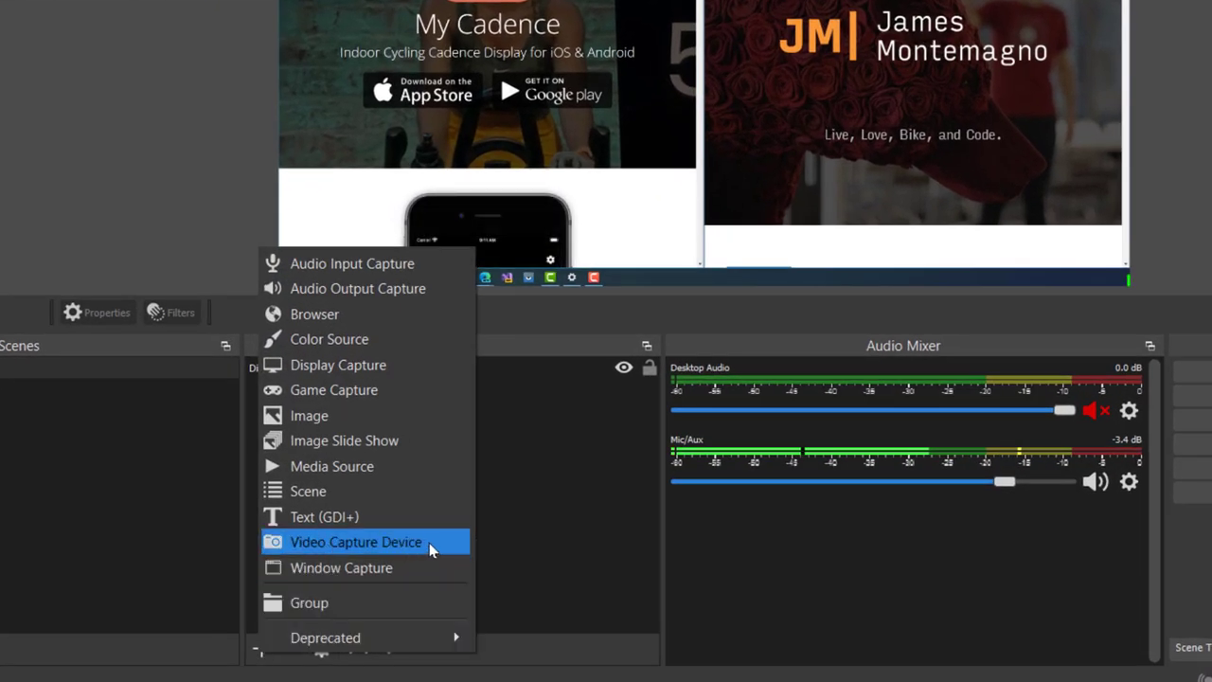
click(430, 544)
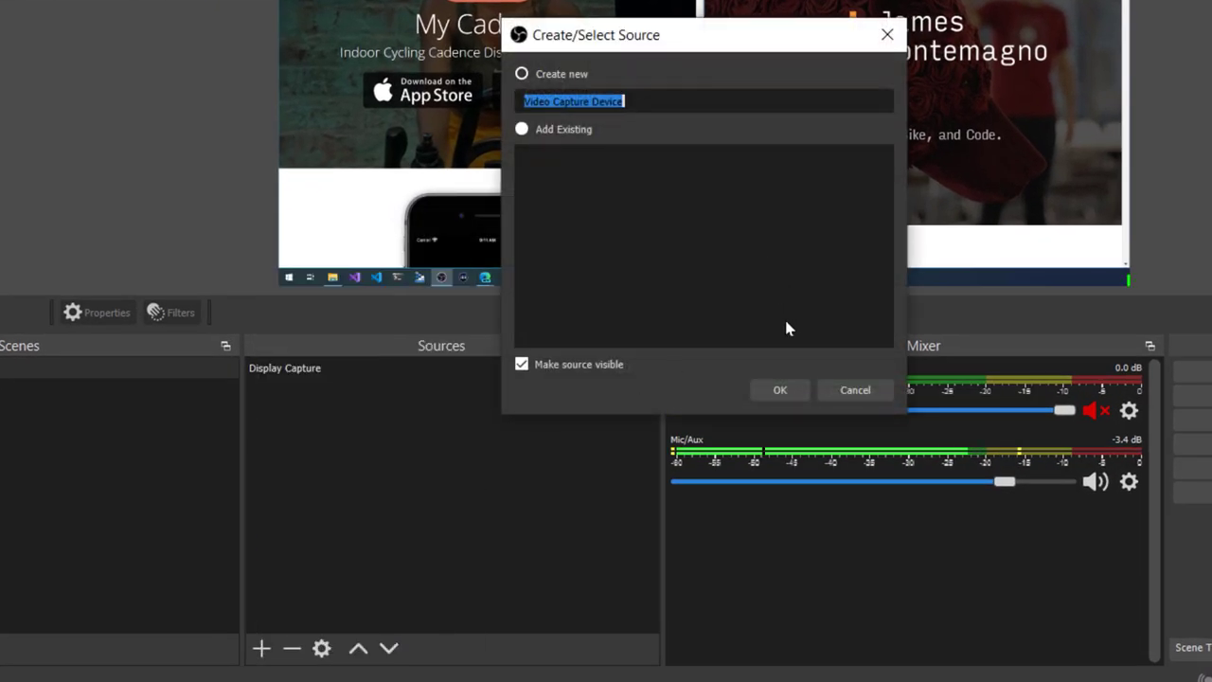
click(779, 386)
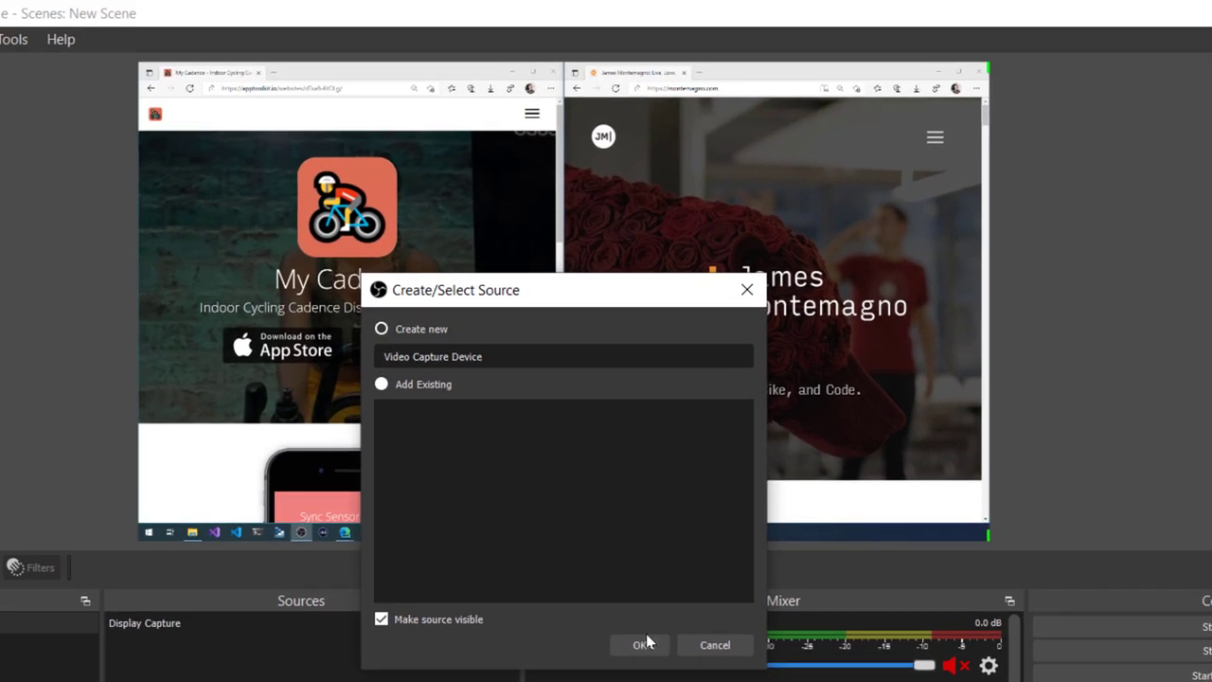
click(648, 648)
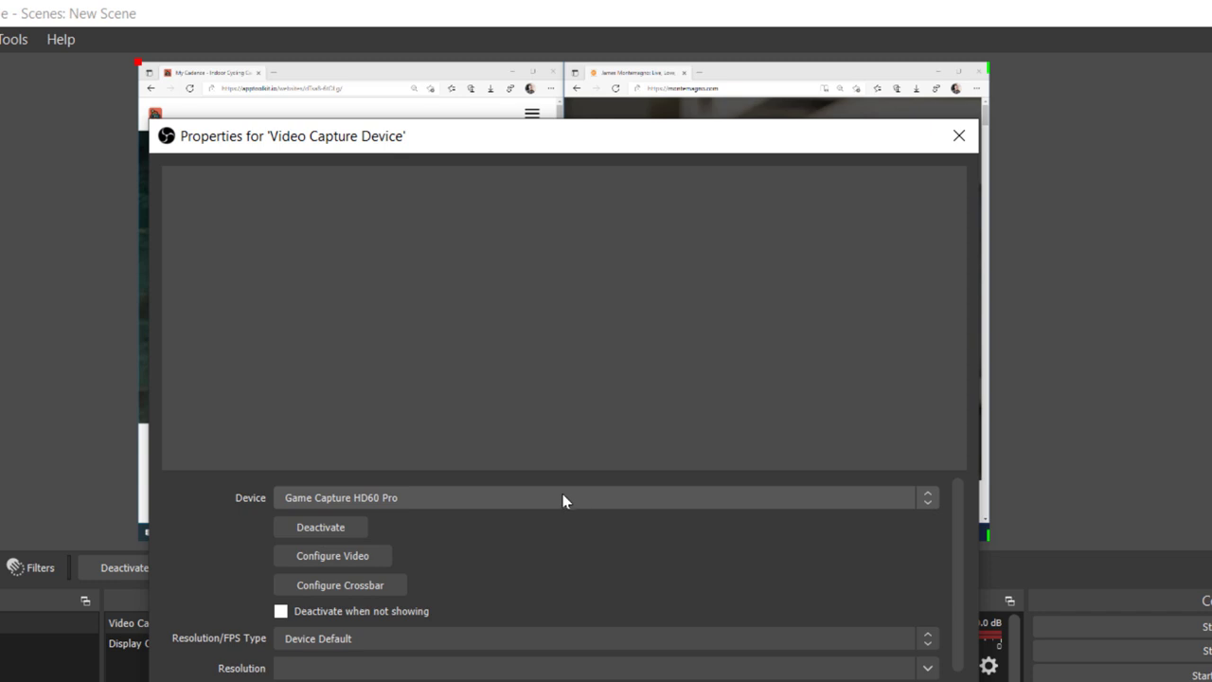
Step: Choose Cam Link 4K as the Video Capture Device's camera, confirm its properties and mute its audio in the mixer
click(546, 500)
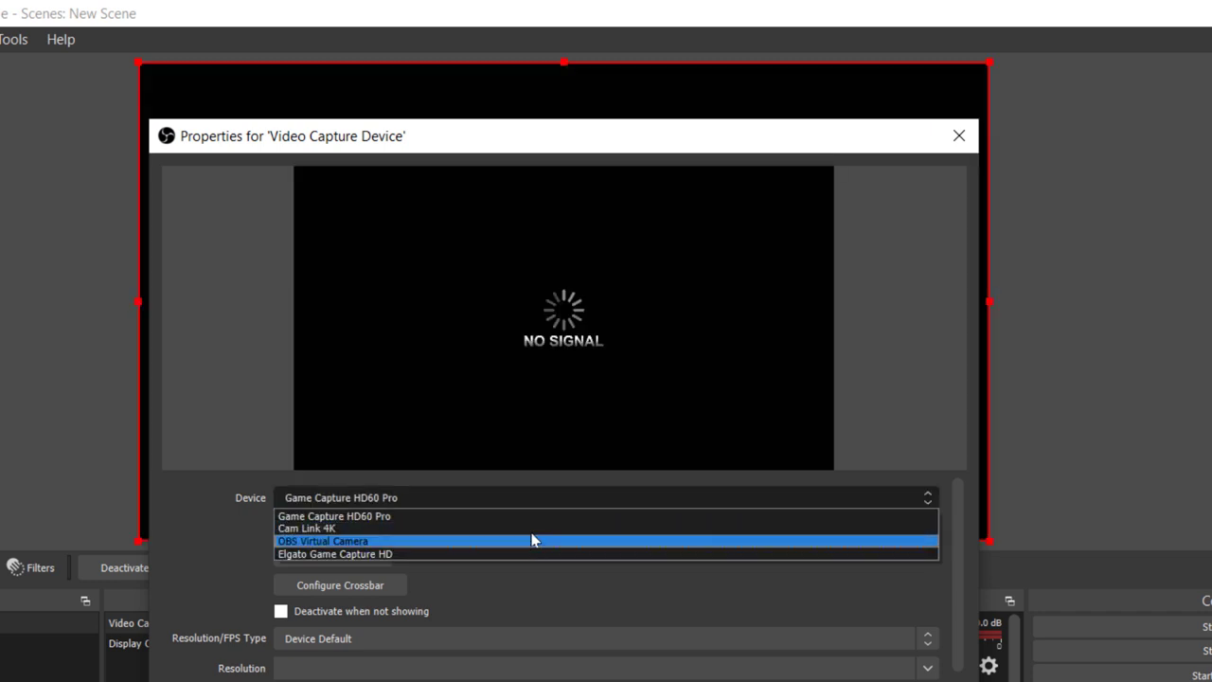
click(531, 530)
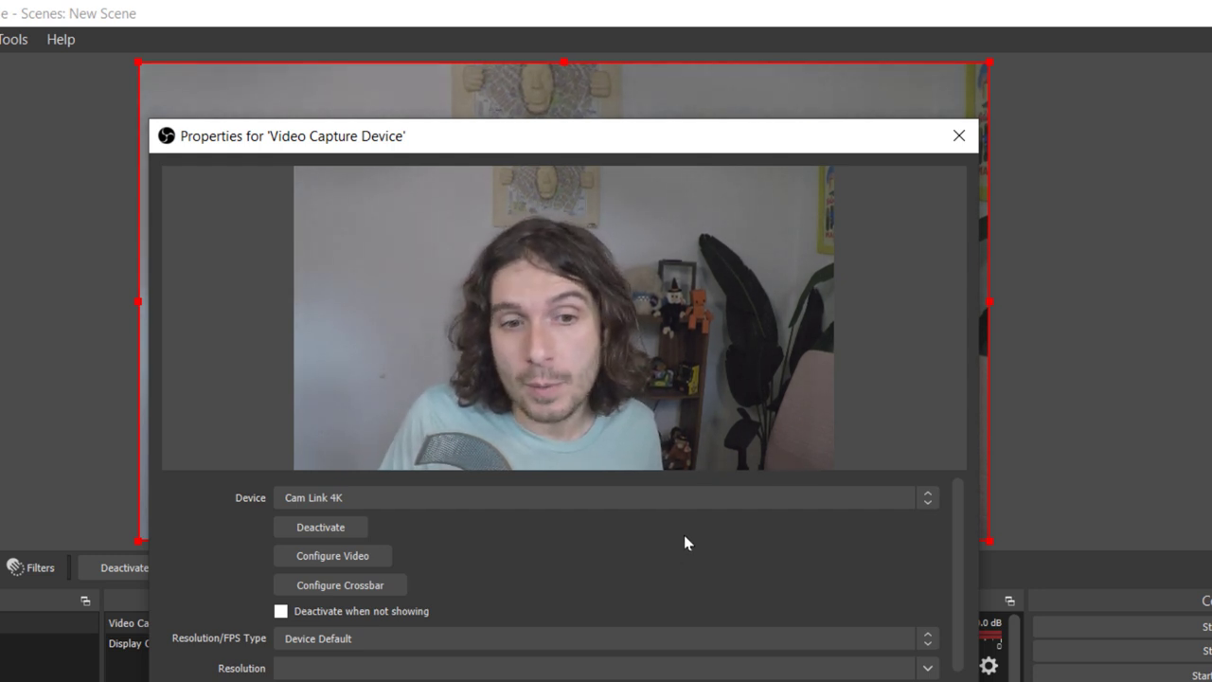
click(647, 499)
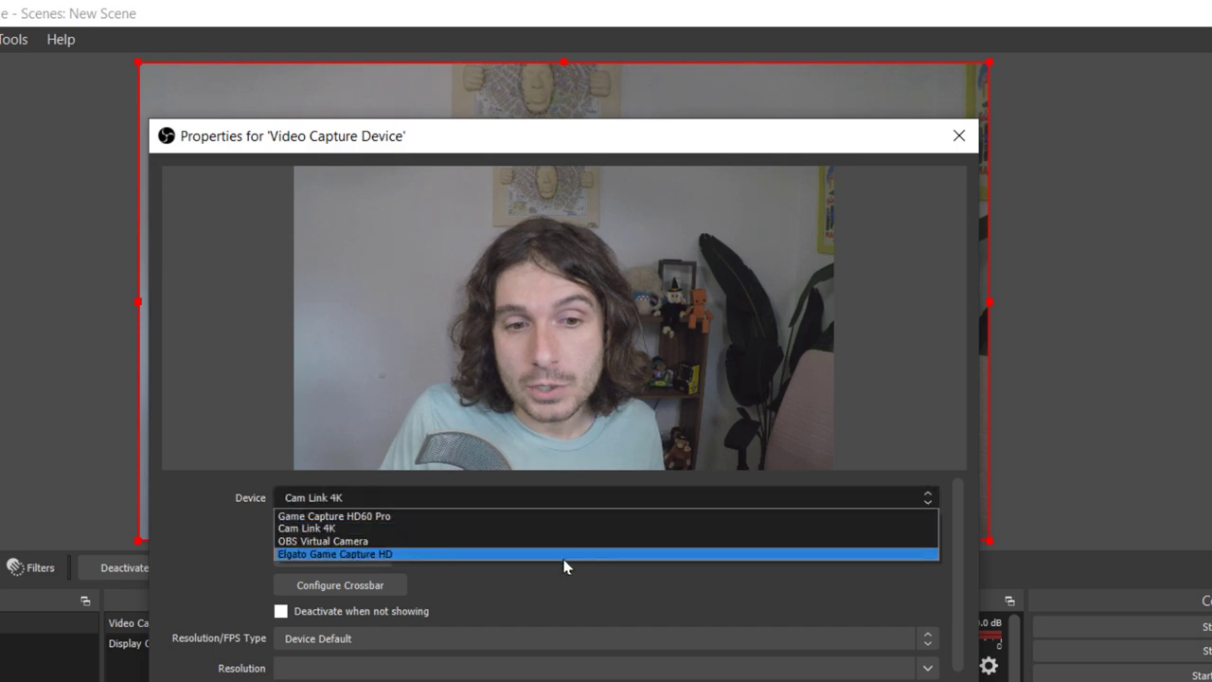
click(880, 616)
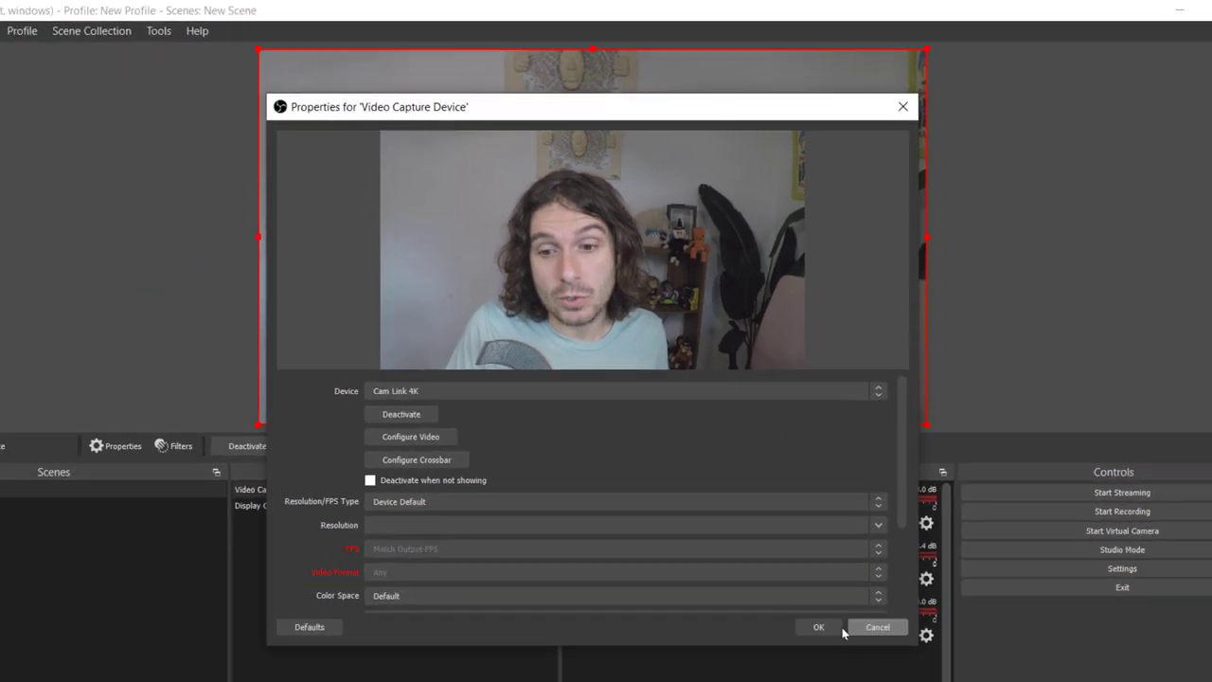
click(811, 626)
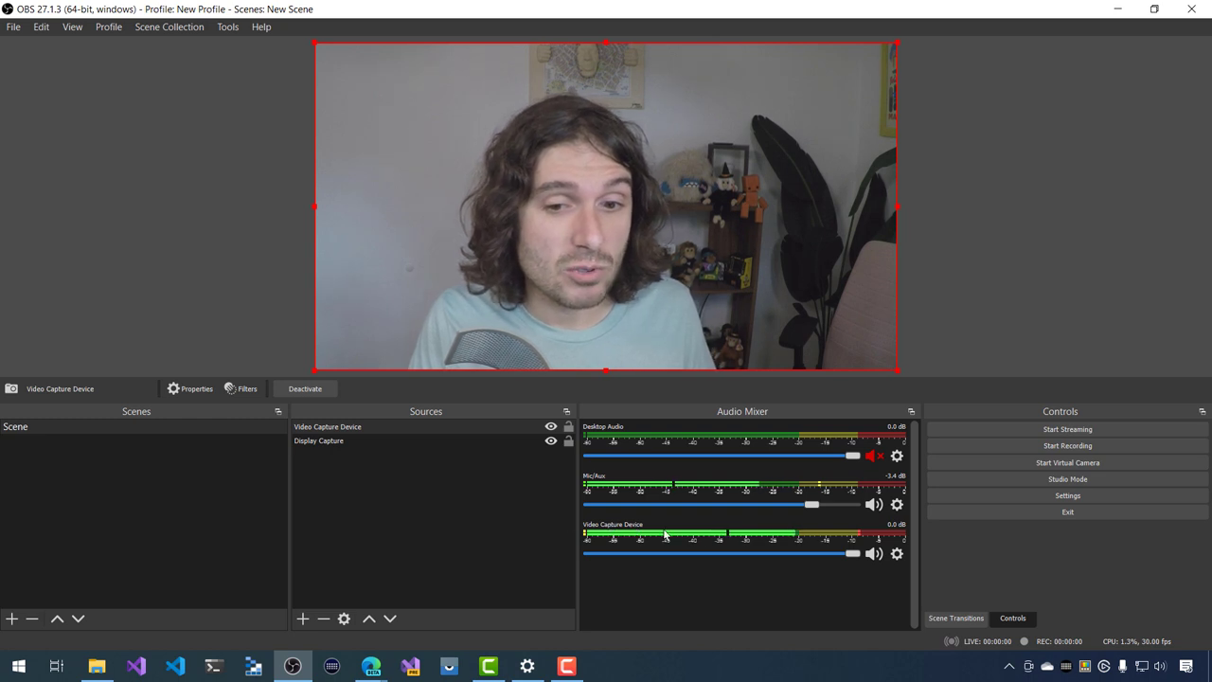
click(872, 557)
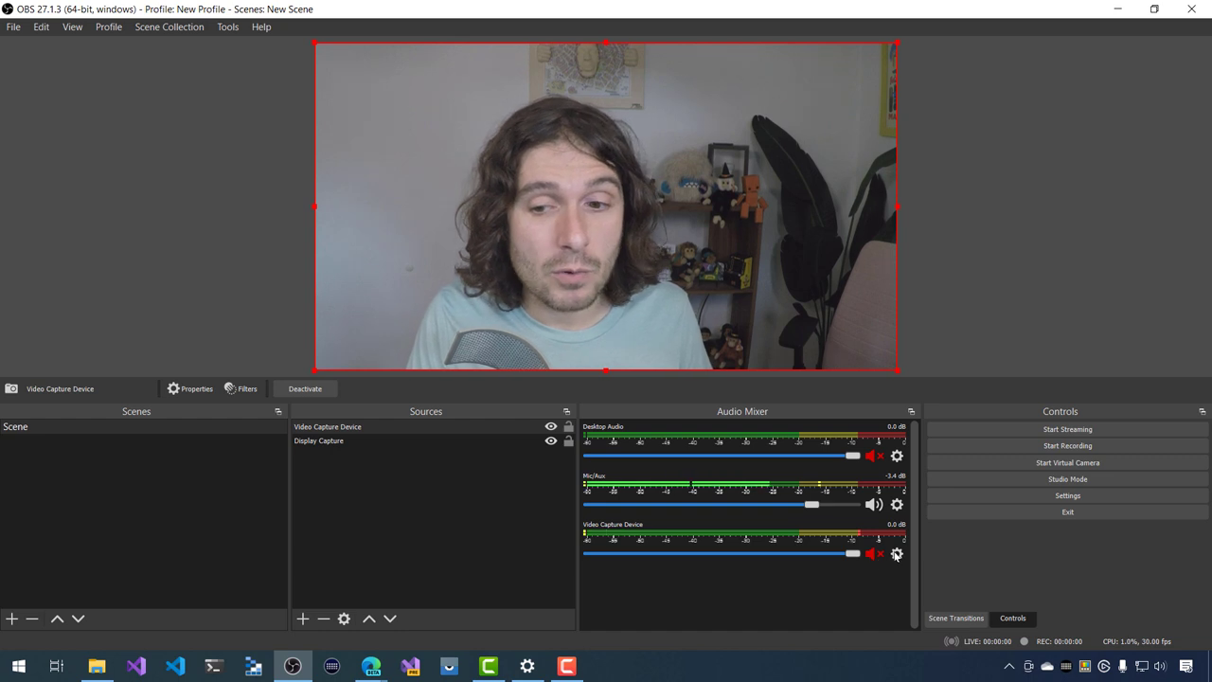
Step: Hide the Video Capture Device in the audio mixer and review the Advanced Audio Properties of the audio sources
click(896, 555)
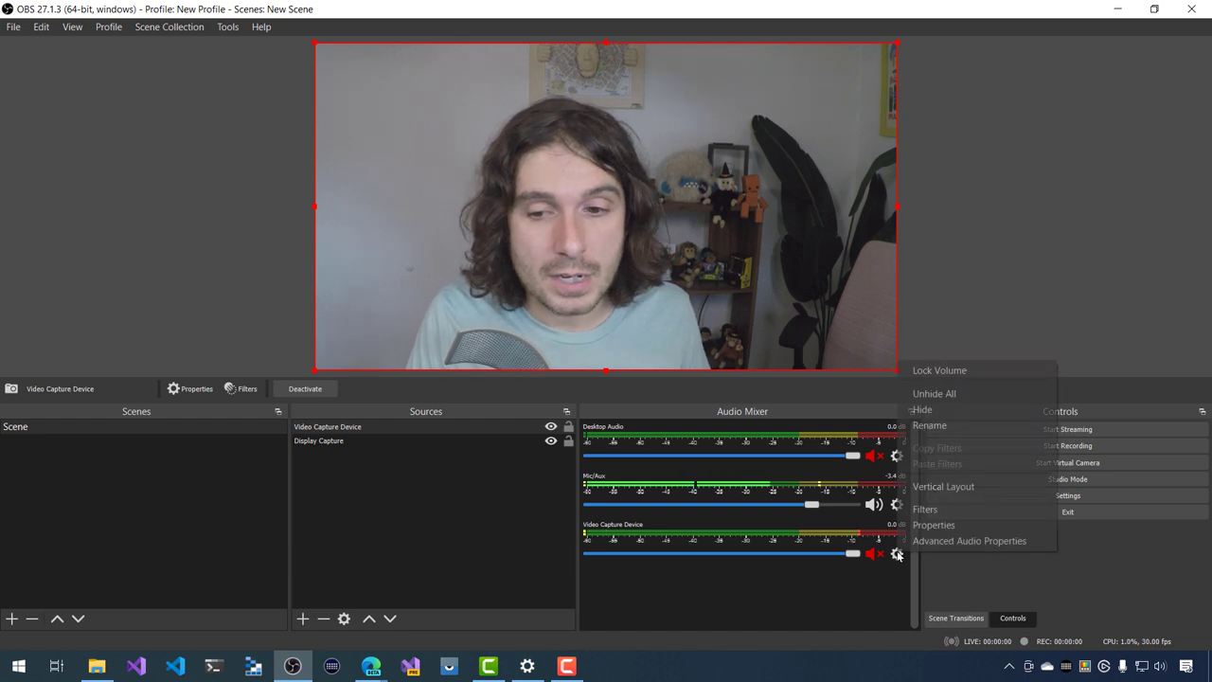
click(923, 409)
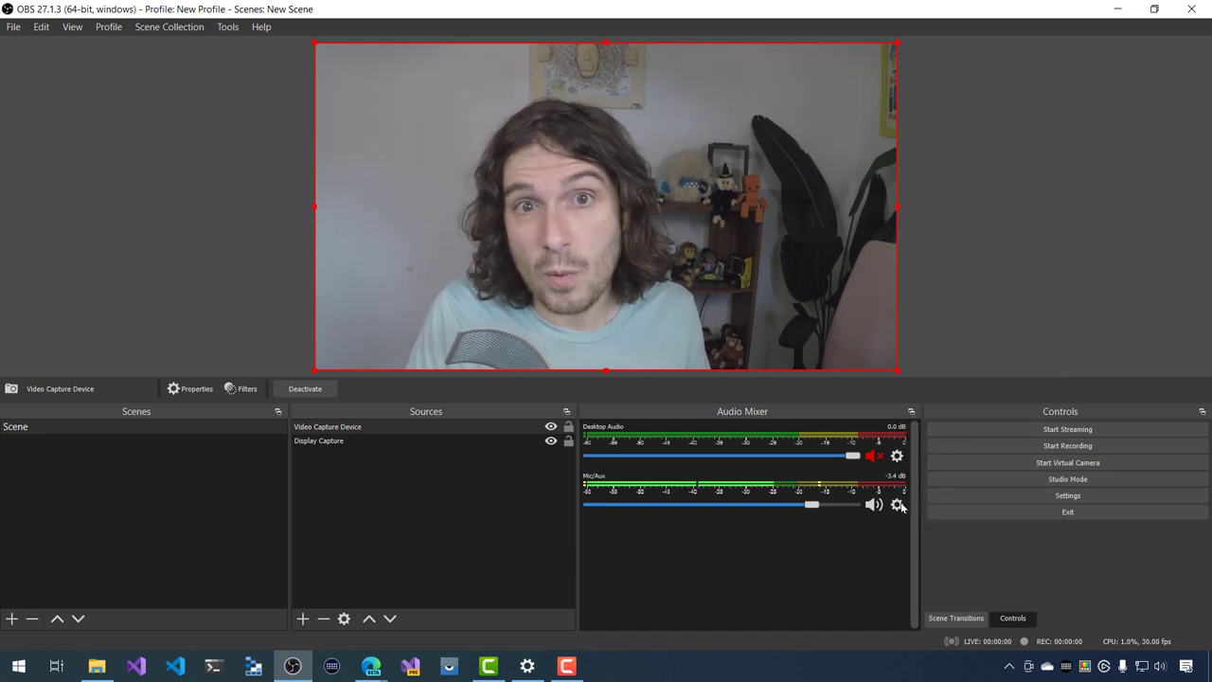
click(899, 504)
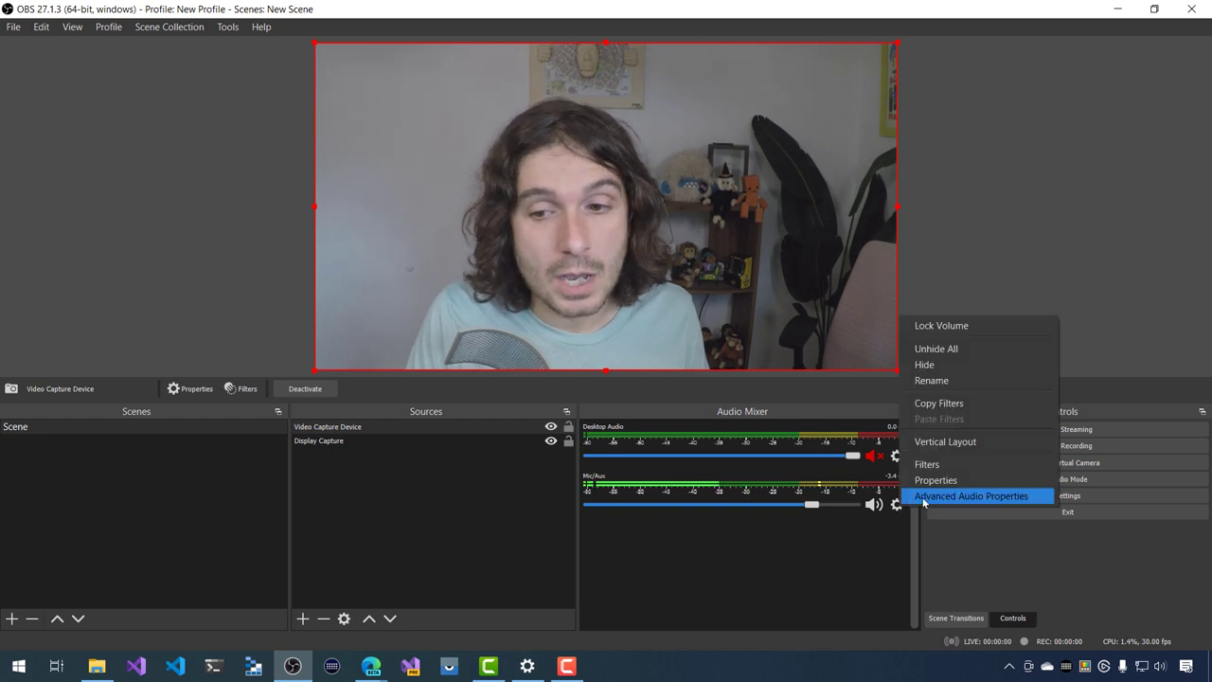
click(924, 496)
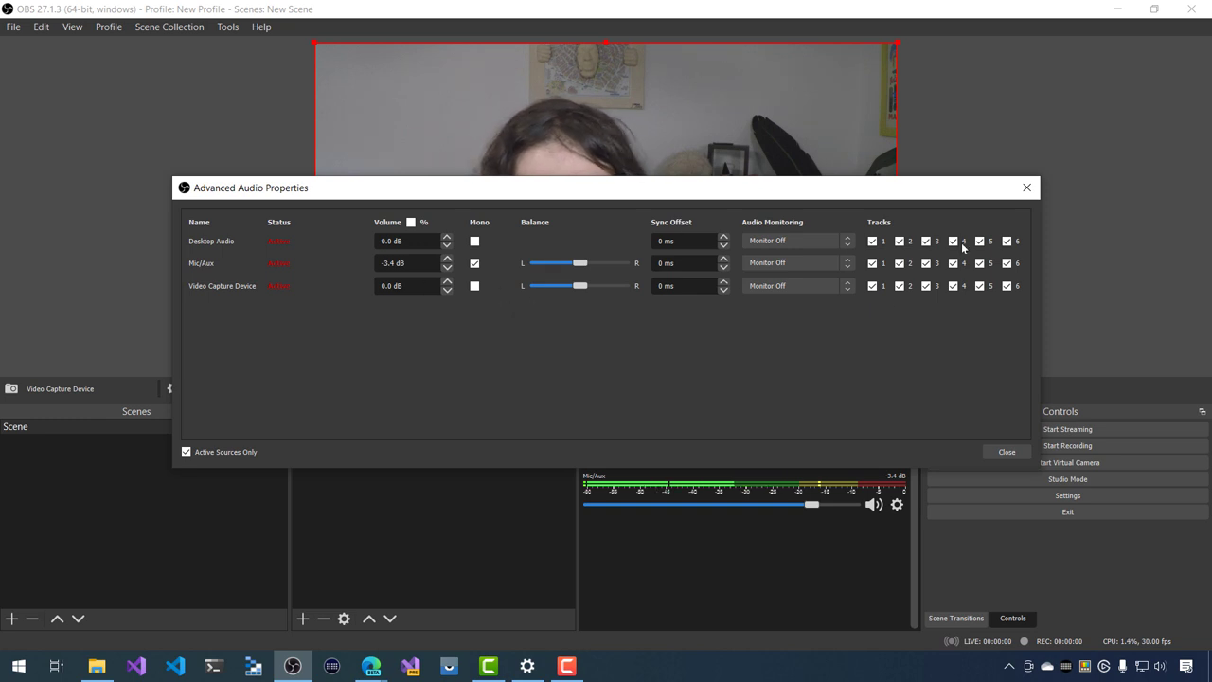
click(1027, 187)
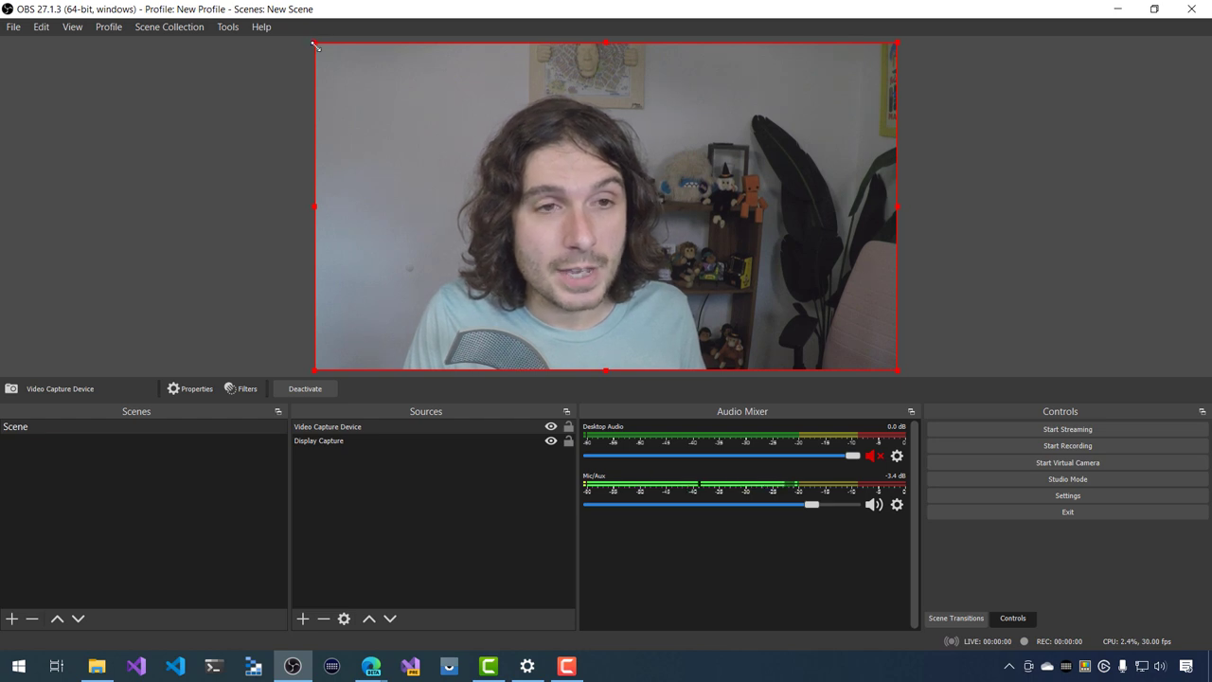
Step: Lock the Display Capture source, then shrink the camera to about half size and place it over the middle of the canvas
click(569, 442)
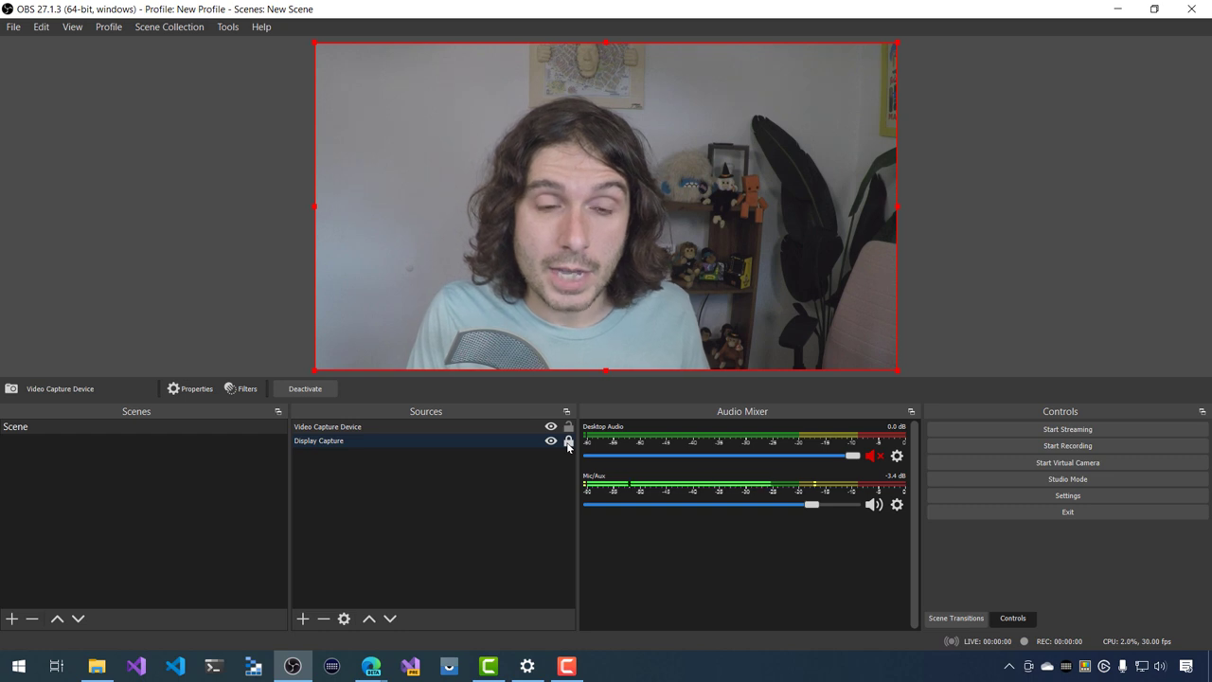
drag(315, 44, 627, 234)
drag(709, 295, 545, 186)
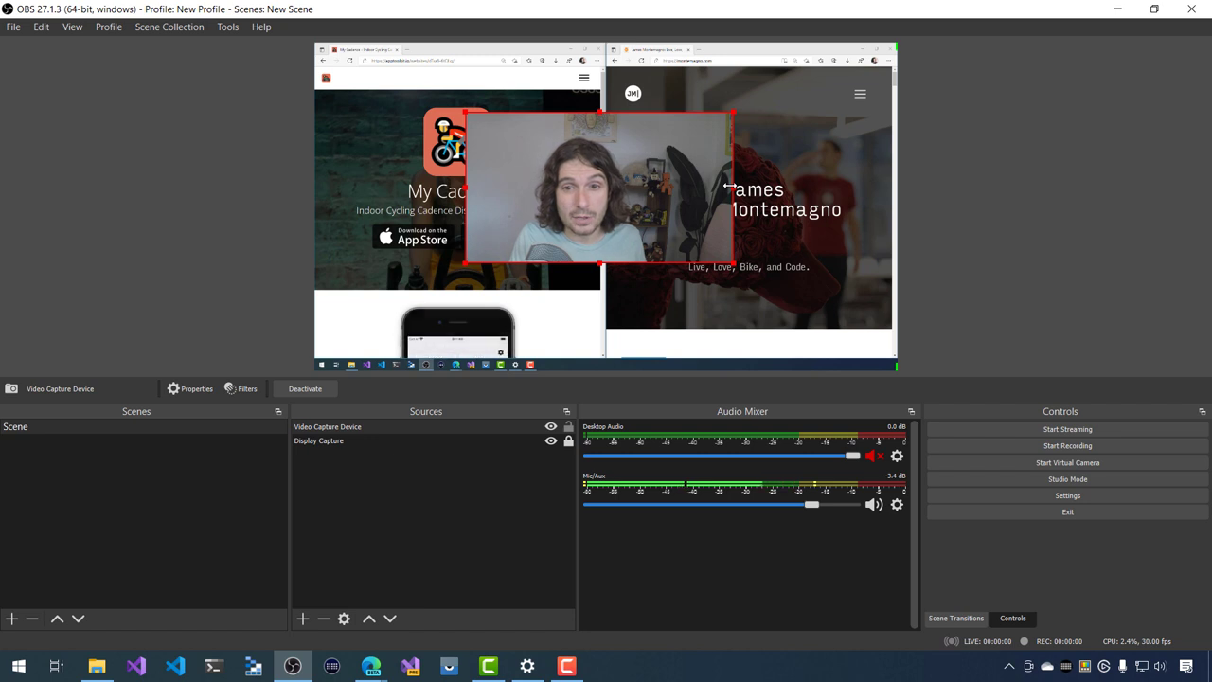
Step: Try cropping the camera image at both sides, shrinking it further and moving it lower on the canvas
drag(729, 187, 670, 186)
drag(470, 186, 489, 187)
drag(488, 114, 564, 176)
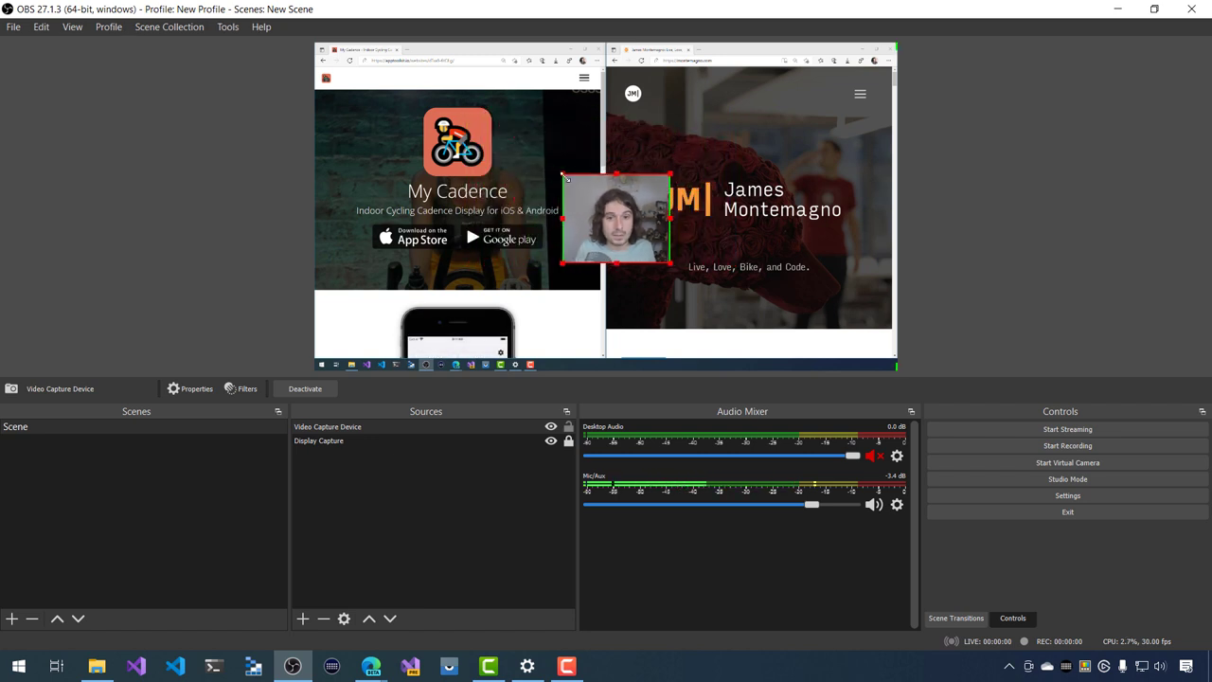
drag(604, 210, 694, 288)
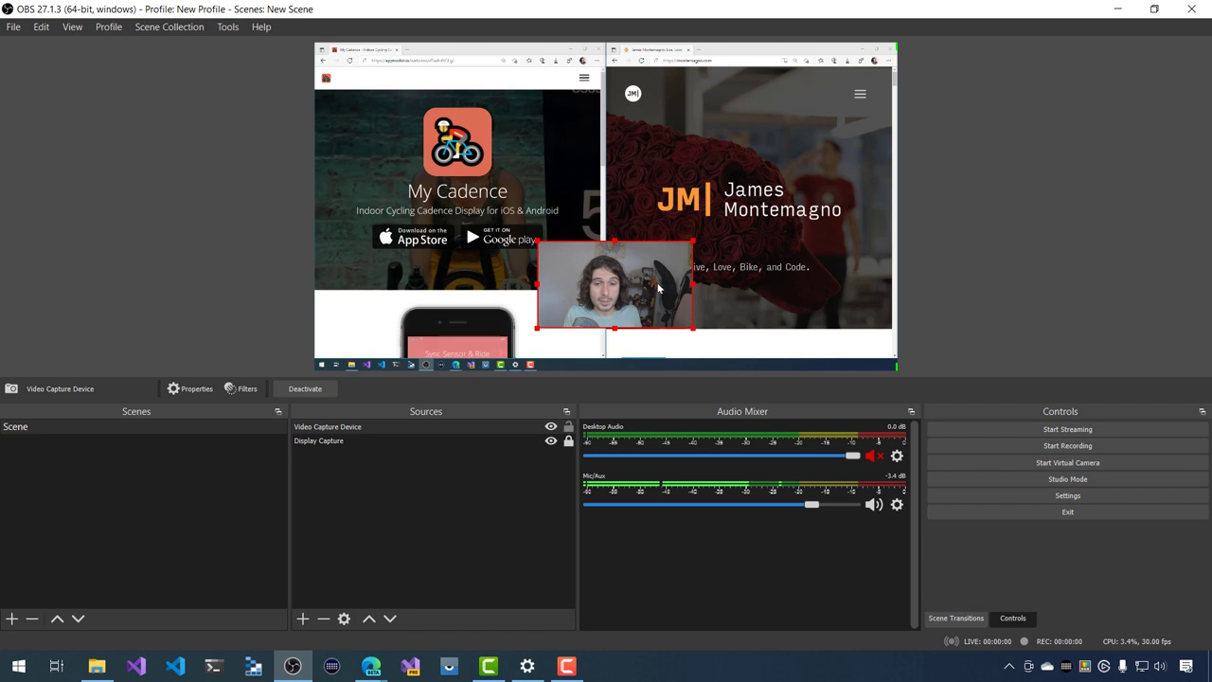
Step: Rotate the camera source 90 degrees clockwise and move it toward the middle of the canvas
right_click(623, 288)
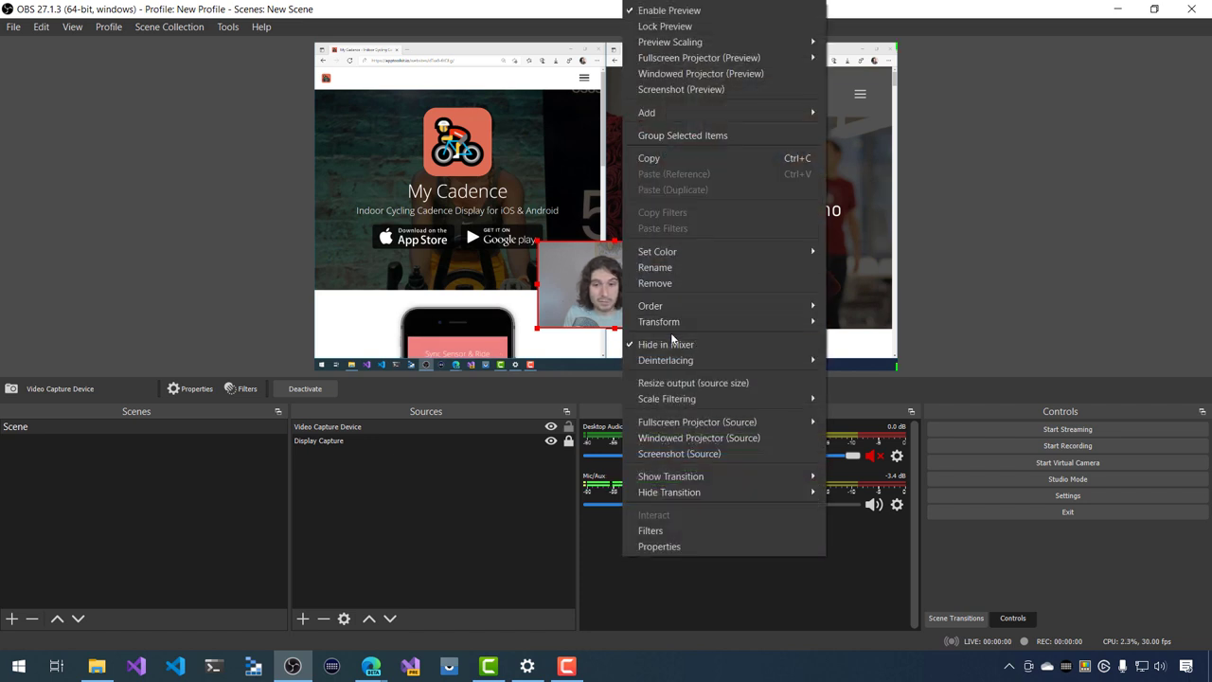
mouse_move(663, 322)
click(878, 394)
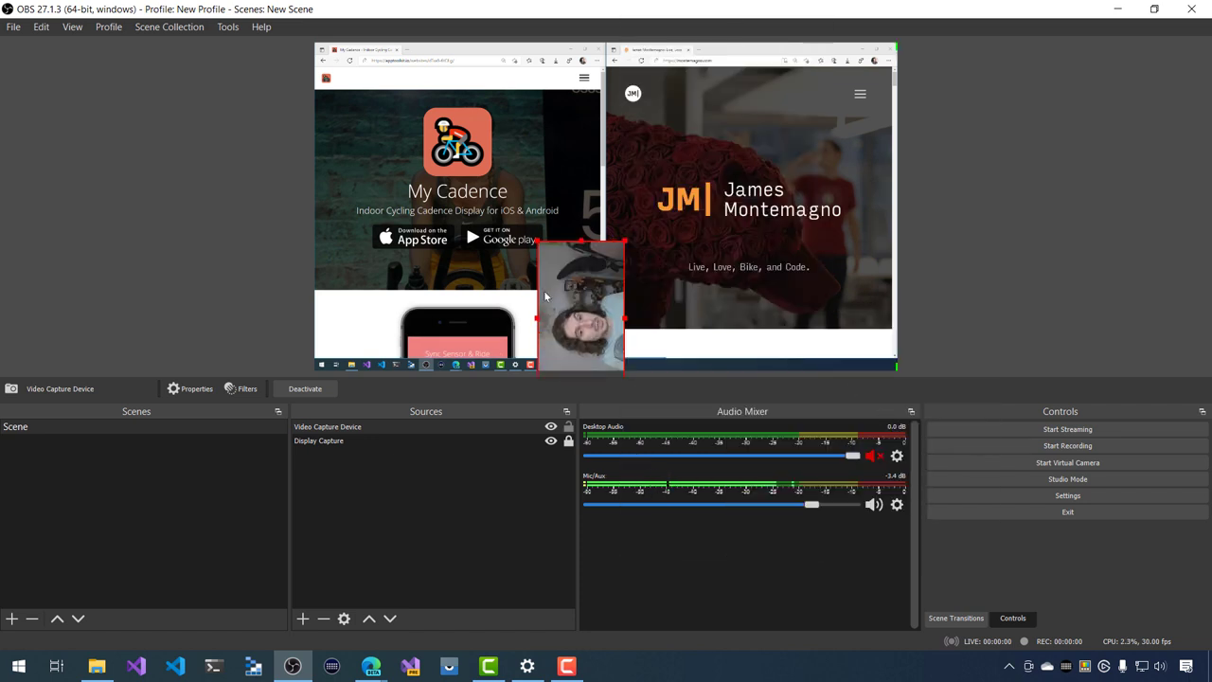
drag(595, 301, 634, 252)
Step: Reset the camera source's transform to its original size, rotation and position
right_click(635, 252)
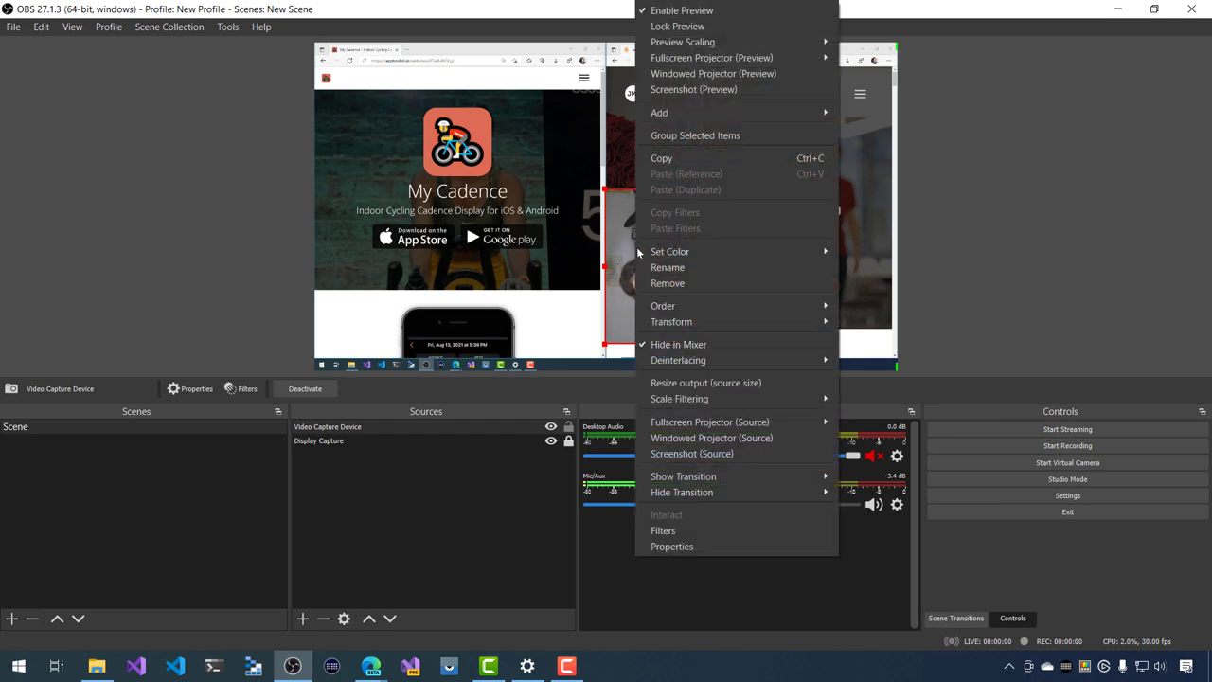
mouse_move(683, 330)
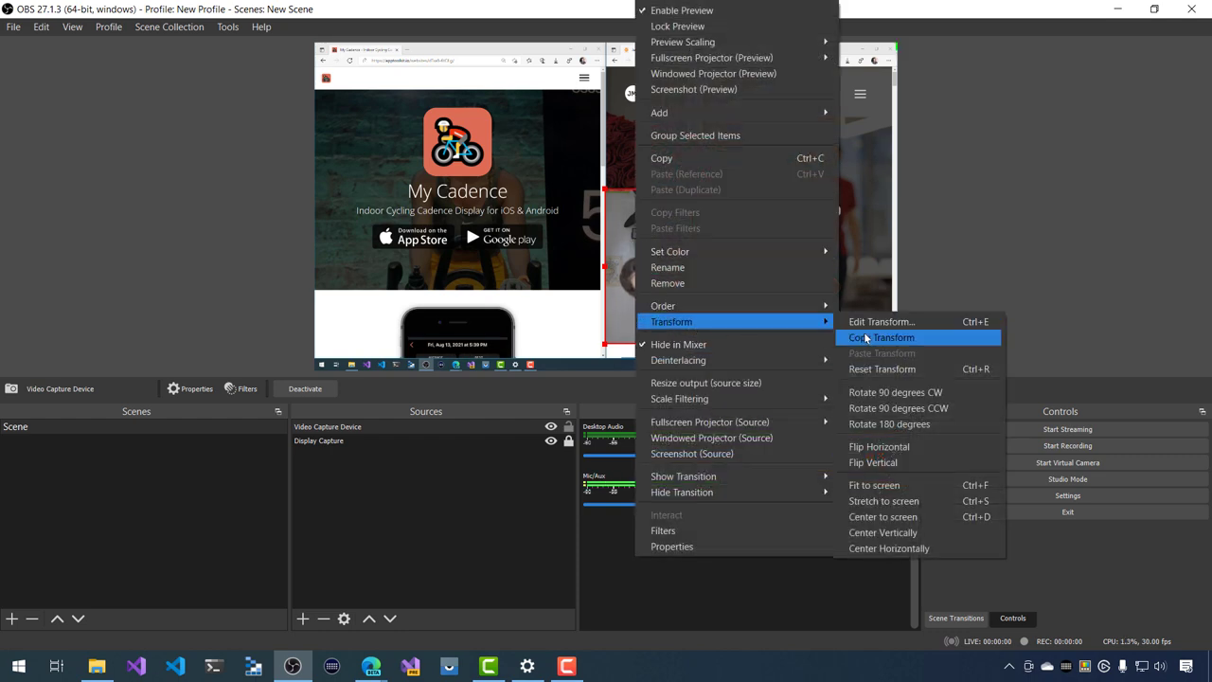
click(885, 366)
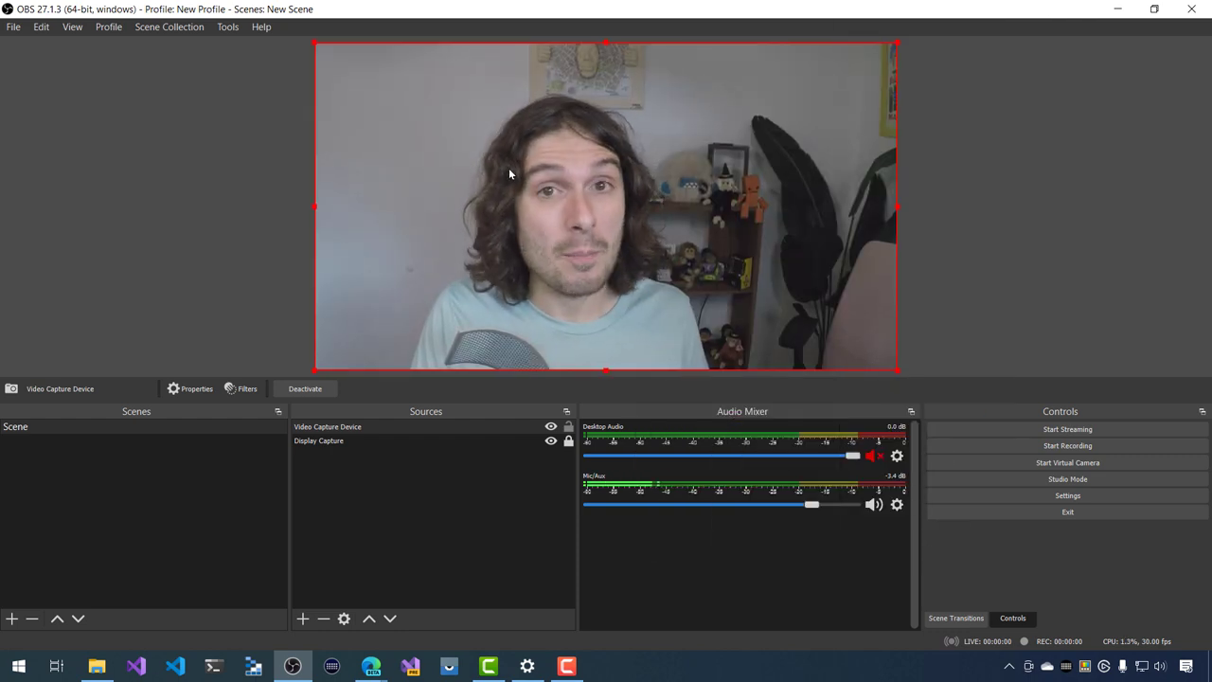
Step: Shrink the camera to about 30% of the canvas width, place it in the canvas's upper-right corner and deselect it
drag(313, 39, 720, 275)
drag(786, 313, 794, 95)
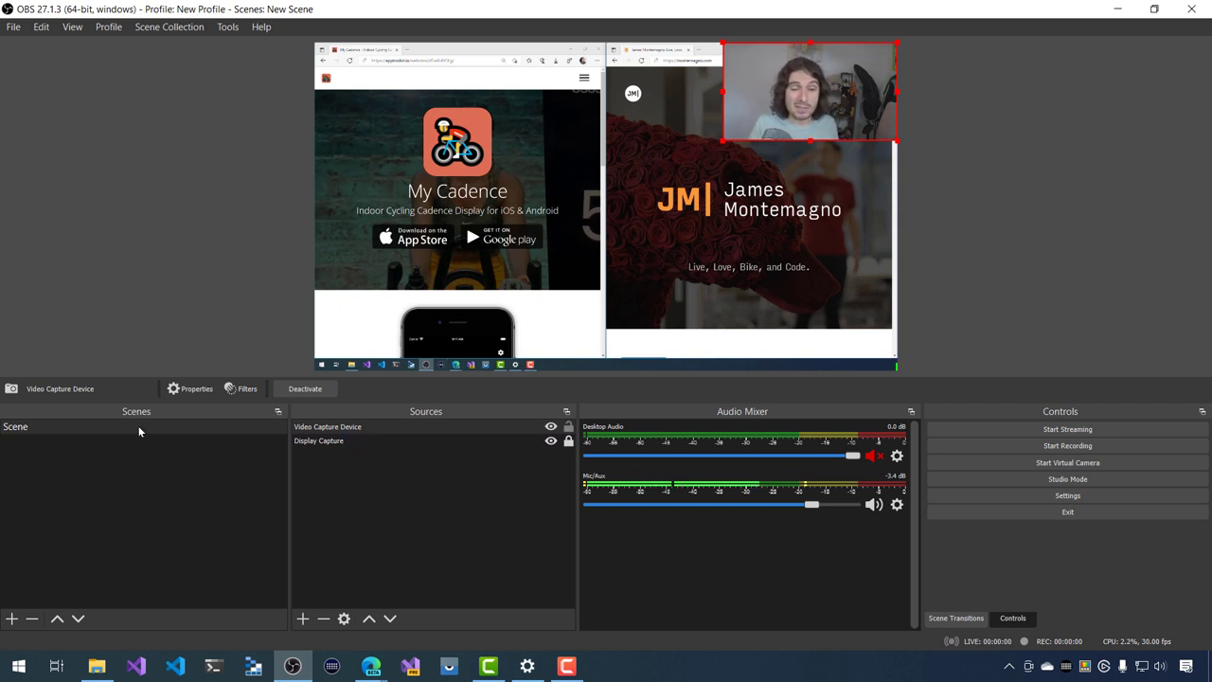
click(1156, 238)
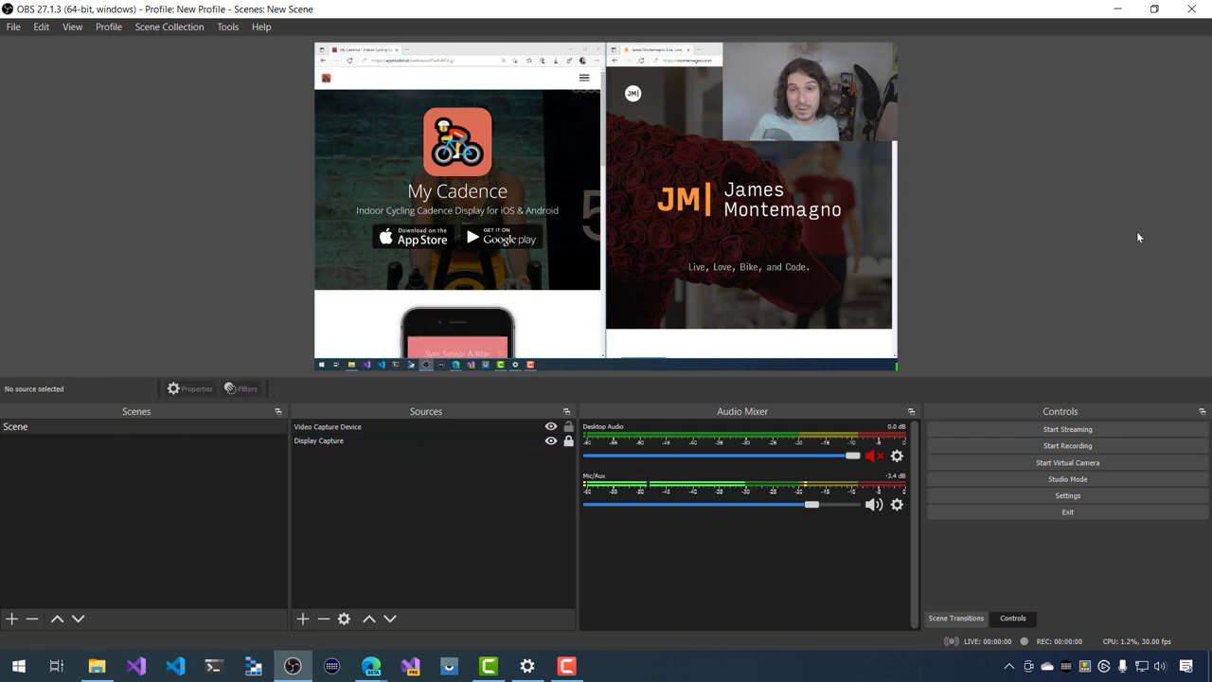
Step: Add a second scene under its default name and add the existing Display Capture source to it, visible
click(12, 618)
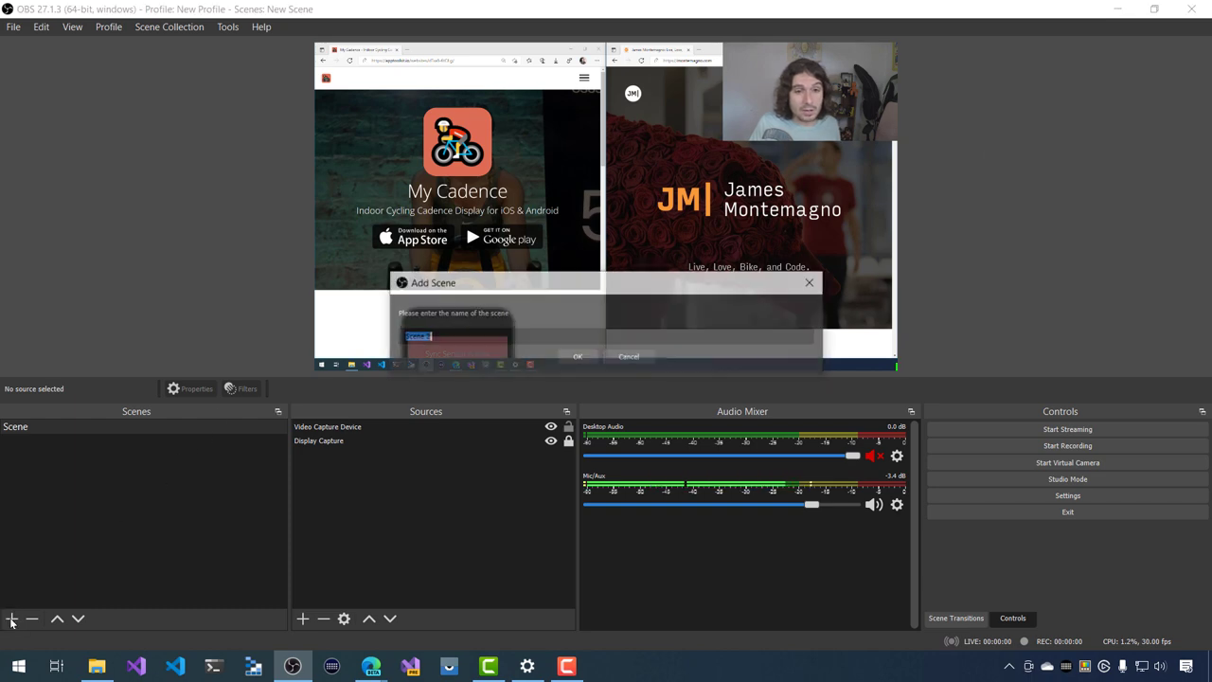
click(578, 357)
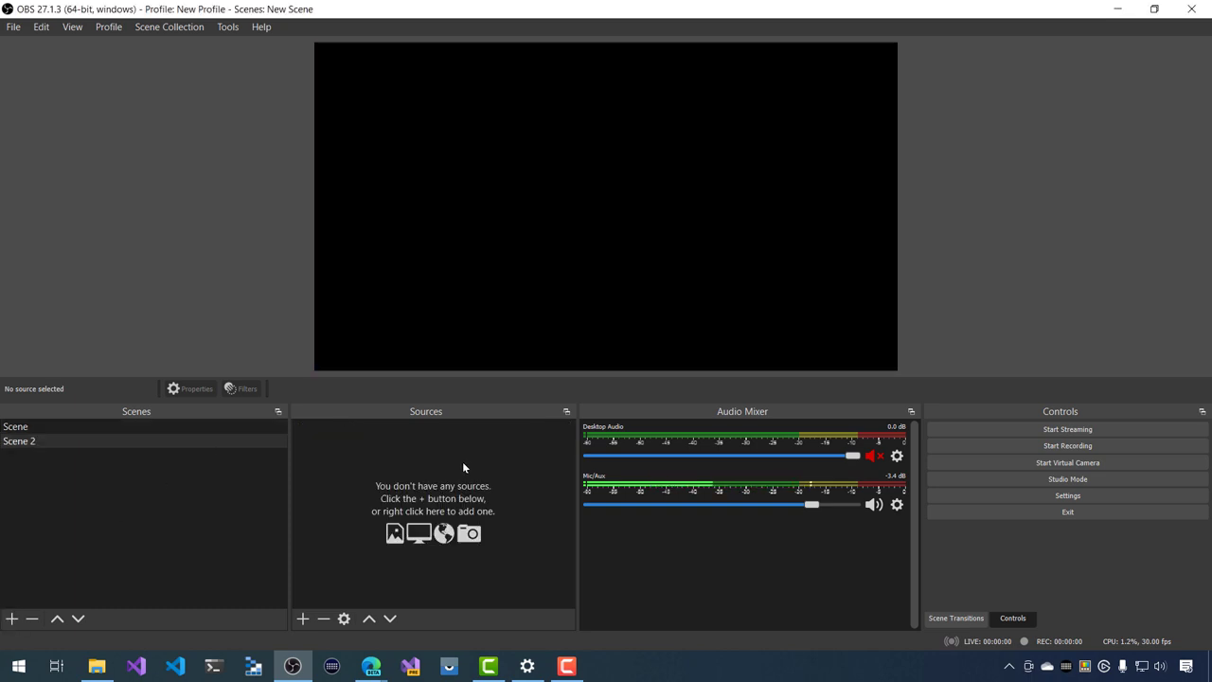
click(302, 621)
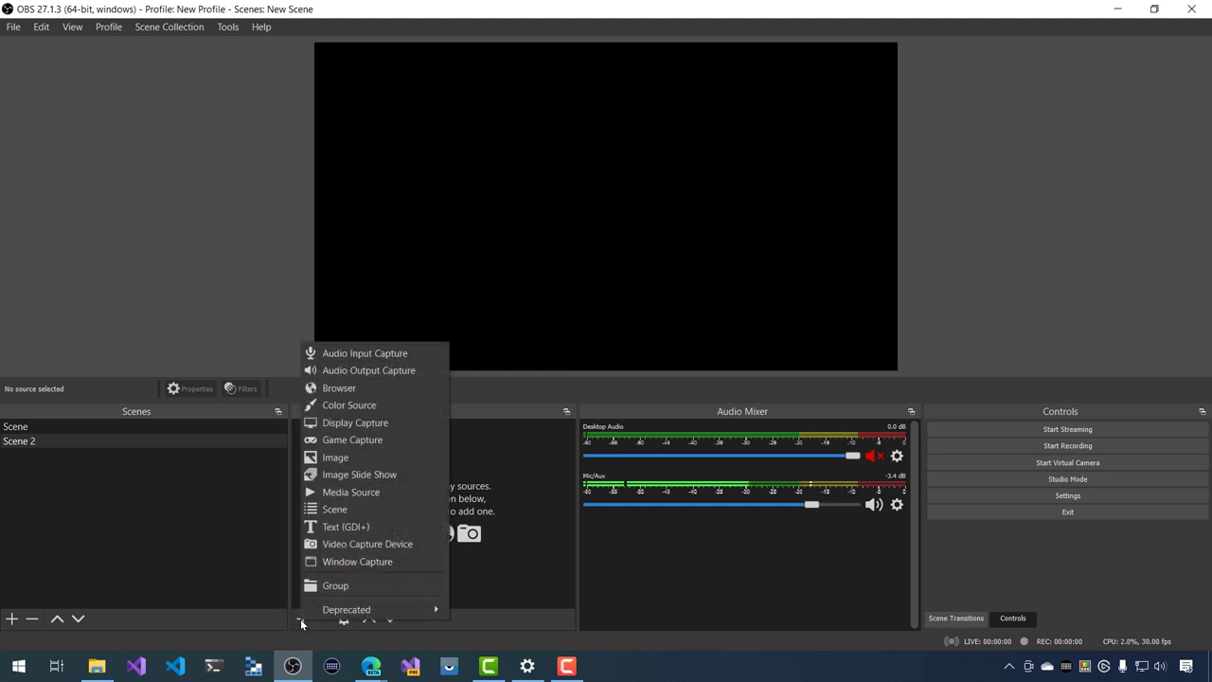
click(355, 418)
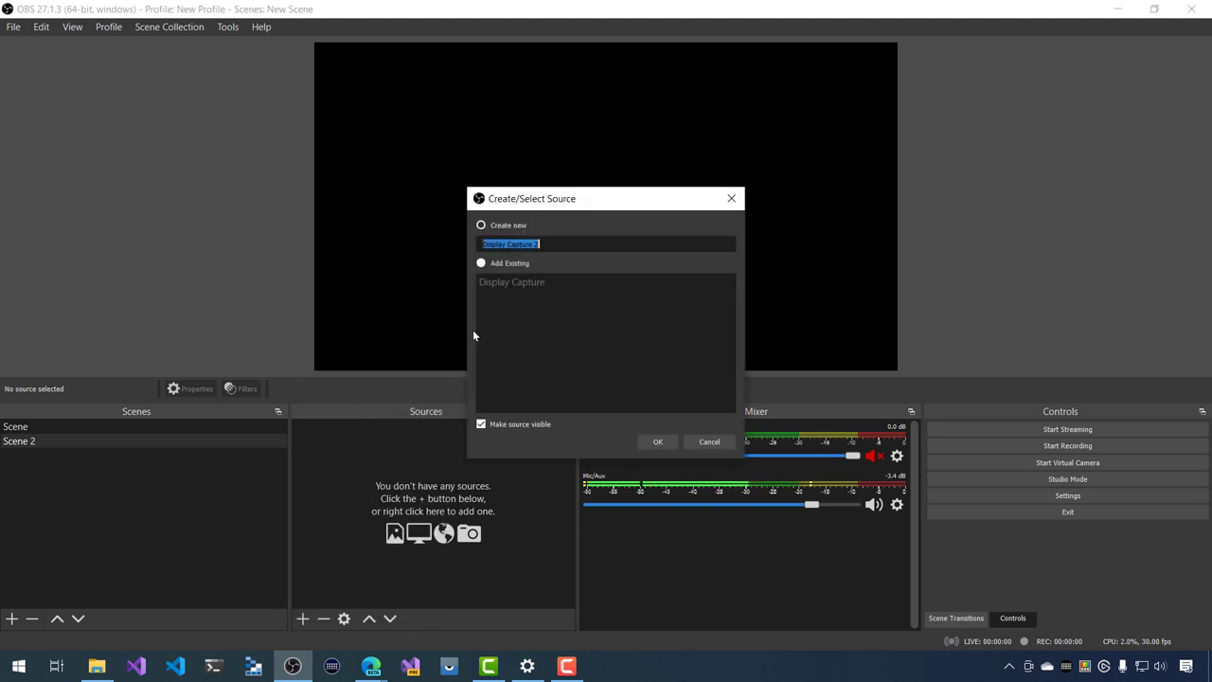
click(512, 263)
click(522, 282)
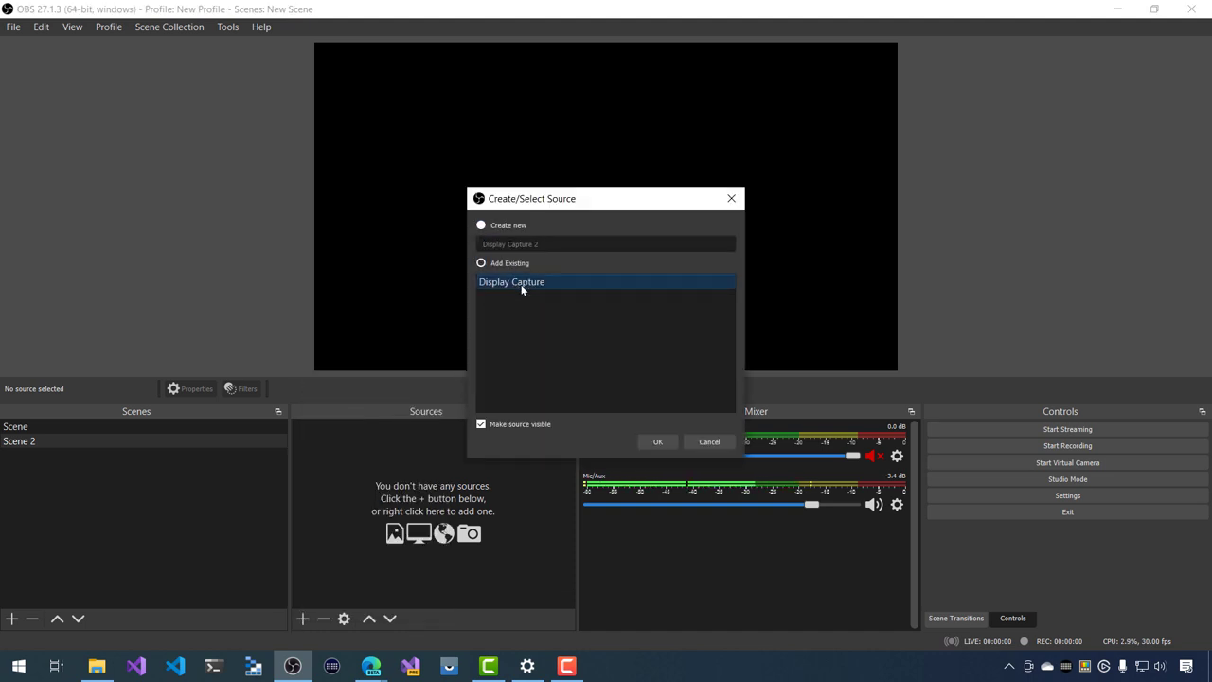
click(657, 441)
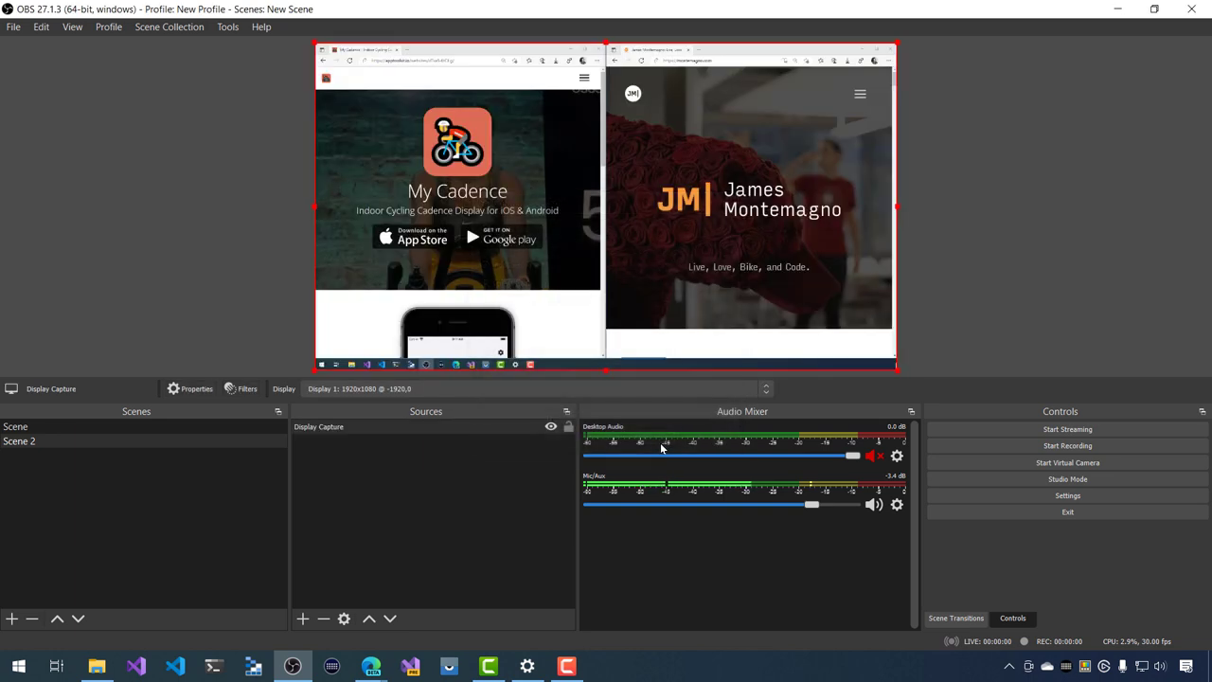
Step: Add the existing Video Capture Device to the second scene and shrink it into the canvas's lower-left corner
click(302, 620)
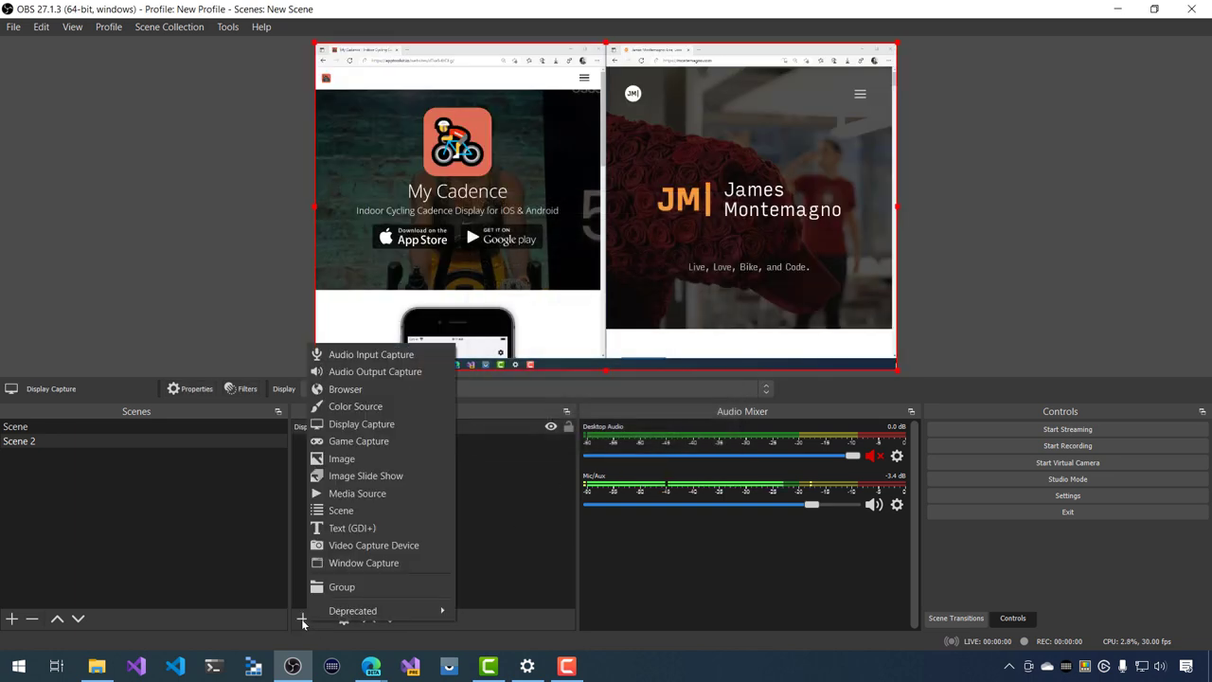
click(357, 547)
click(509, 264)
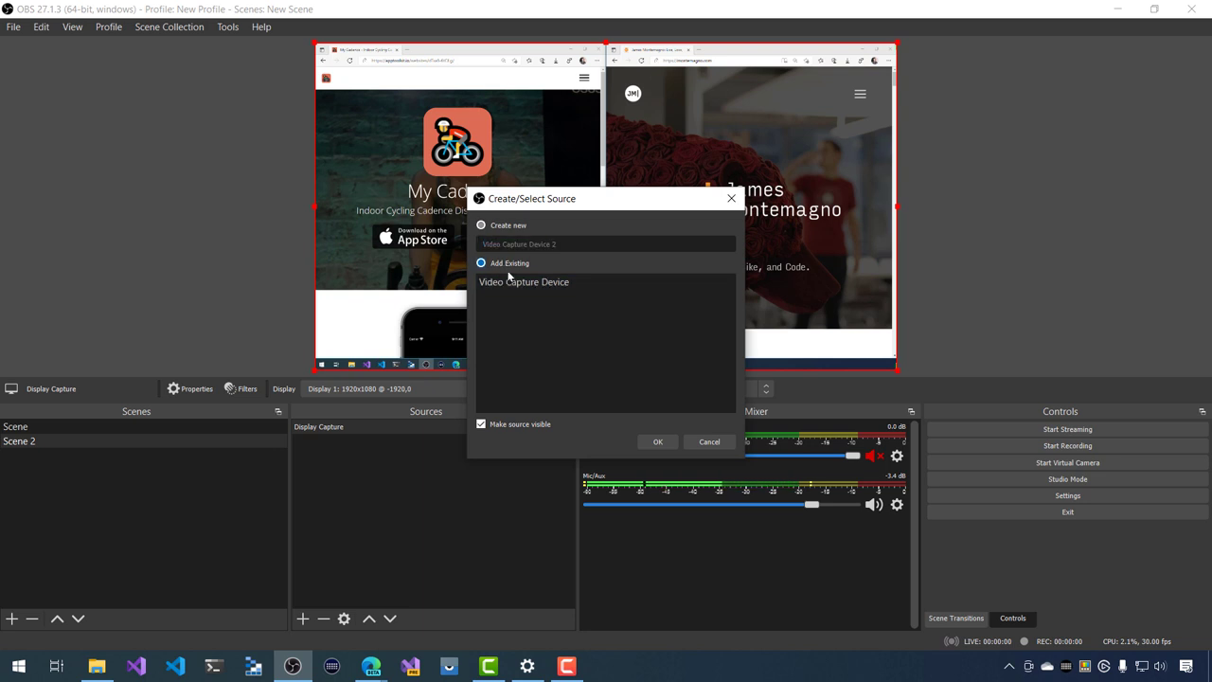
click(512, 282)
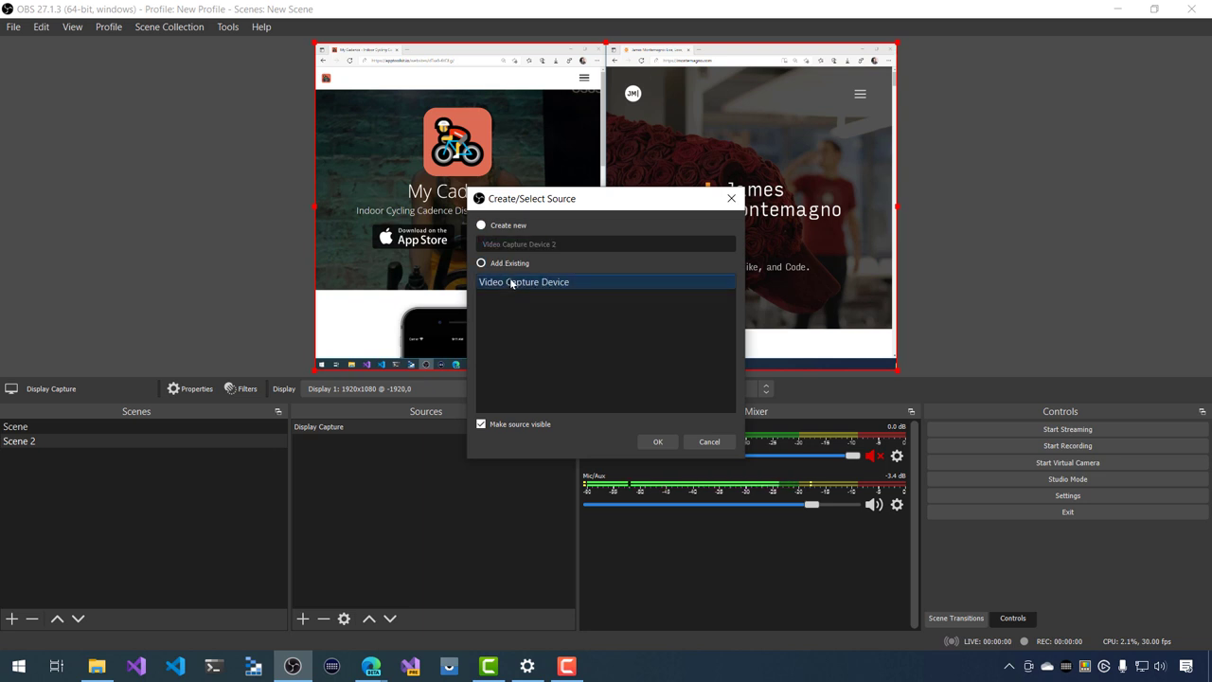
click(661, 443)
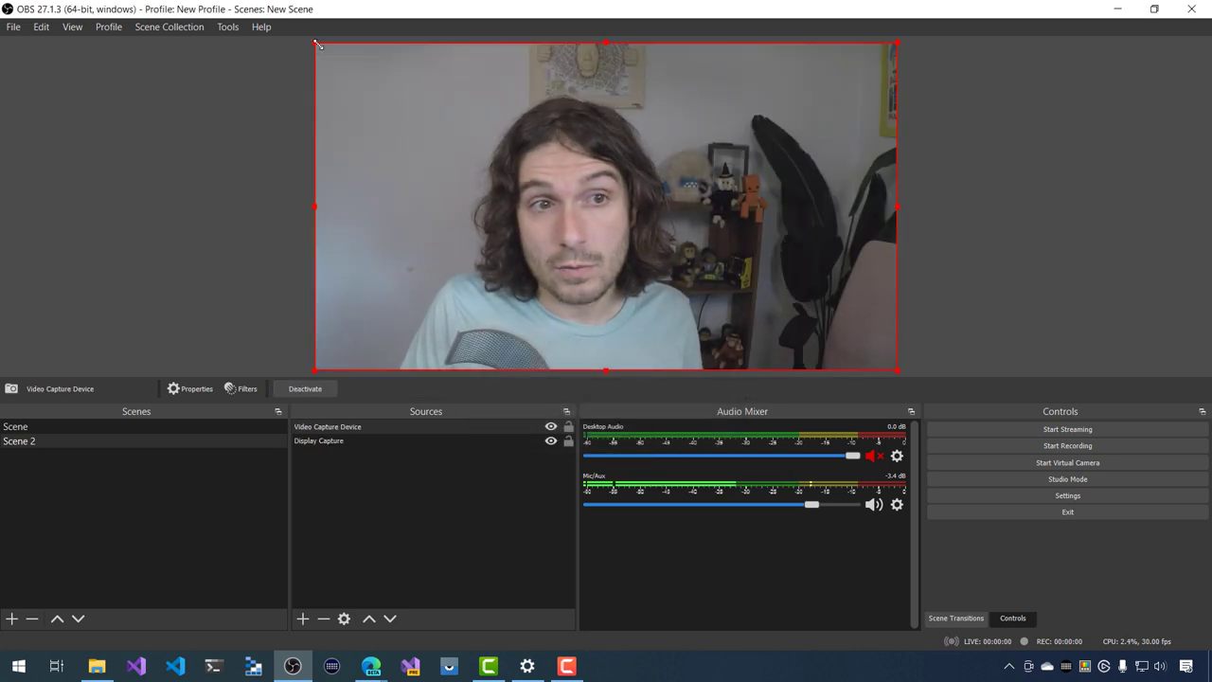
drag(317, 45, 679, 252)
drag(797, 315, 463, 314)
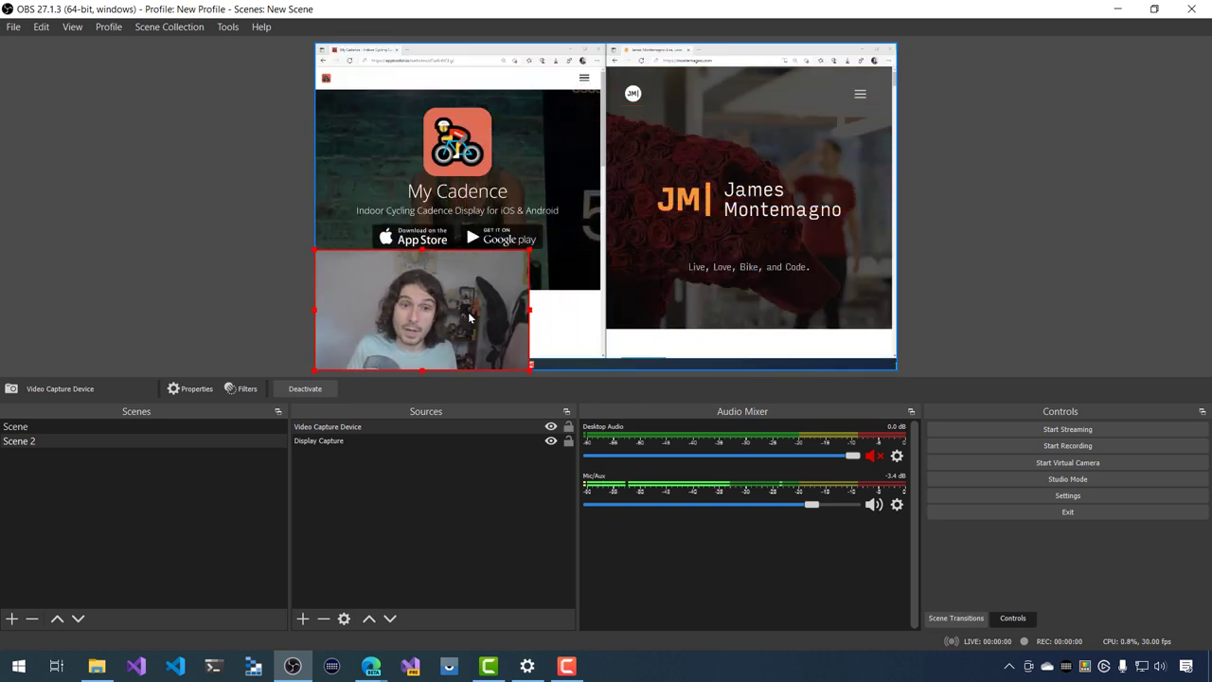
Step: Switch back and forth between Scene and Scene 2 to compare their camera layouts
click(220, 426)
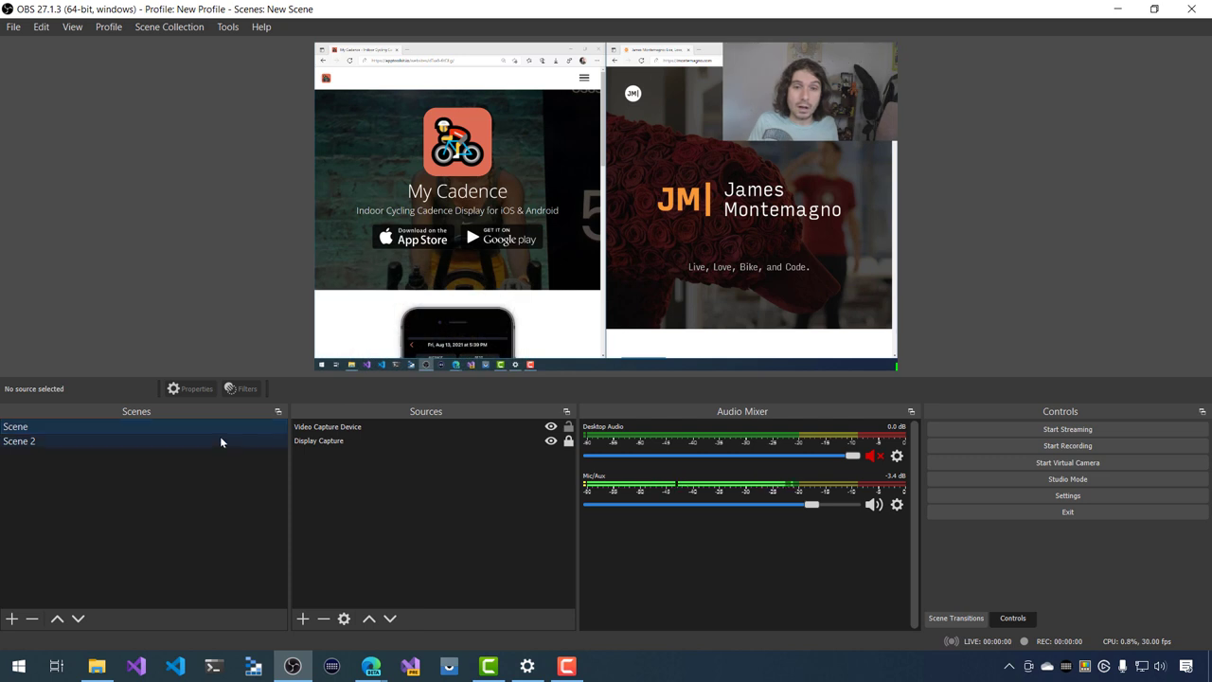
click(221, 441)
click(224, 432)
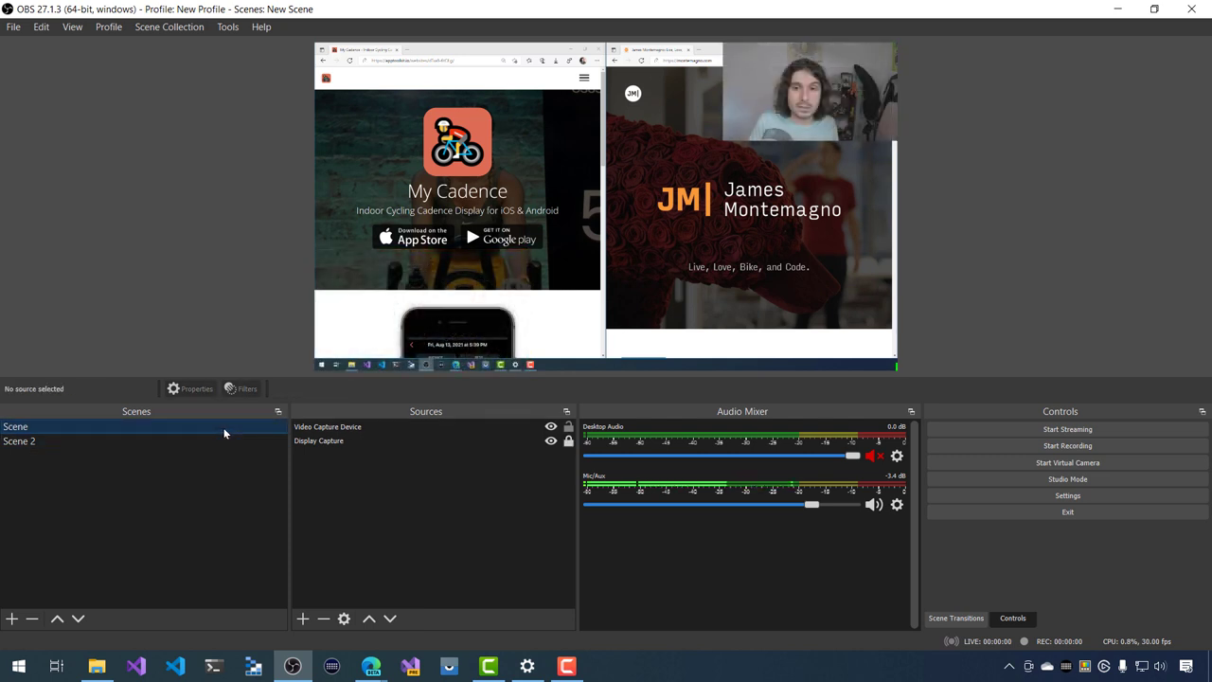
click(224, 441)
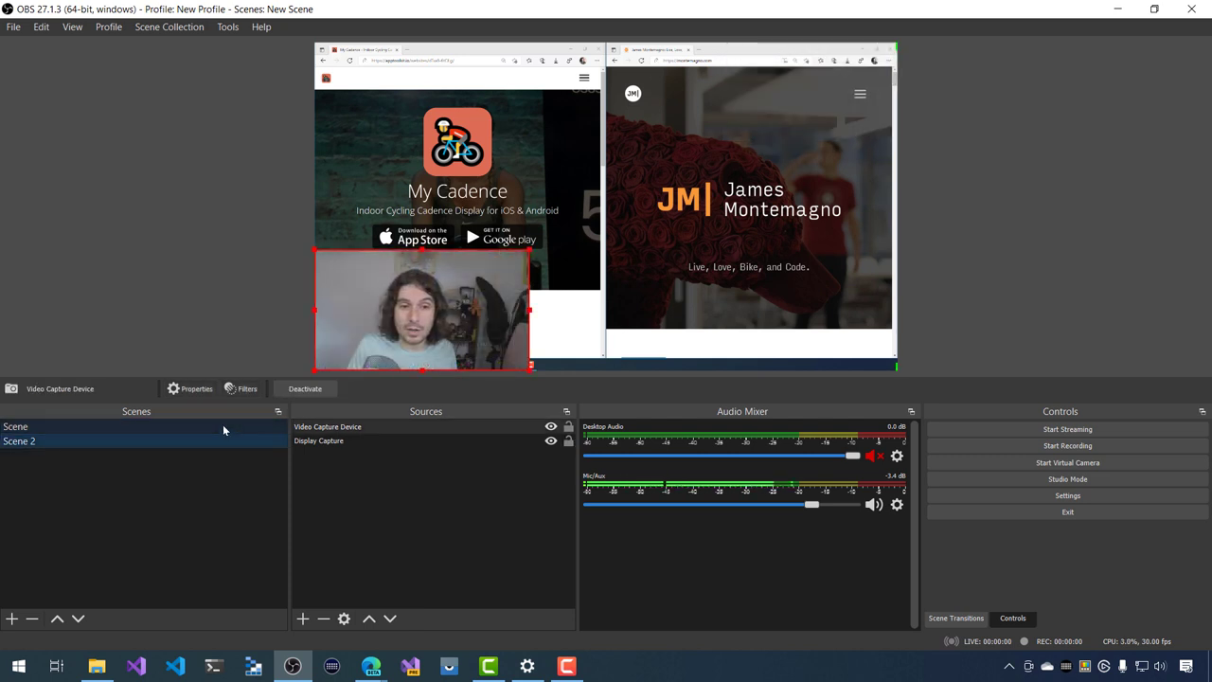
click(223, 428)
click(225, 441)
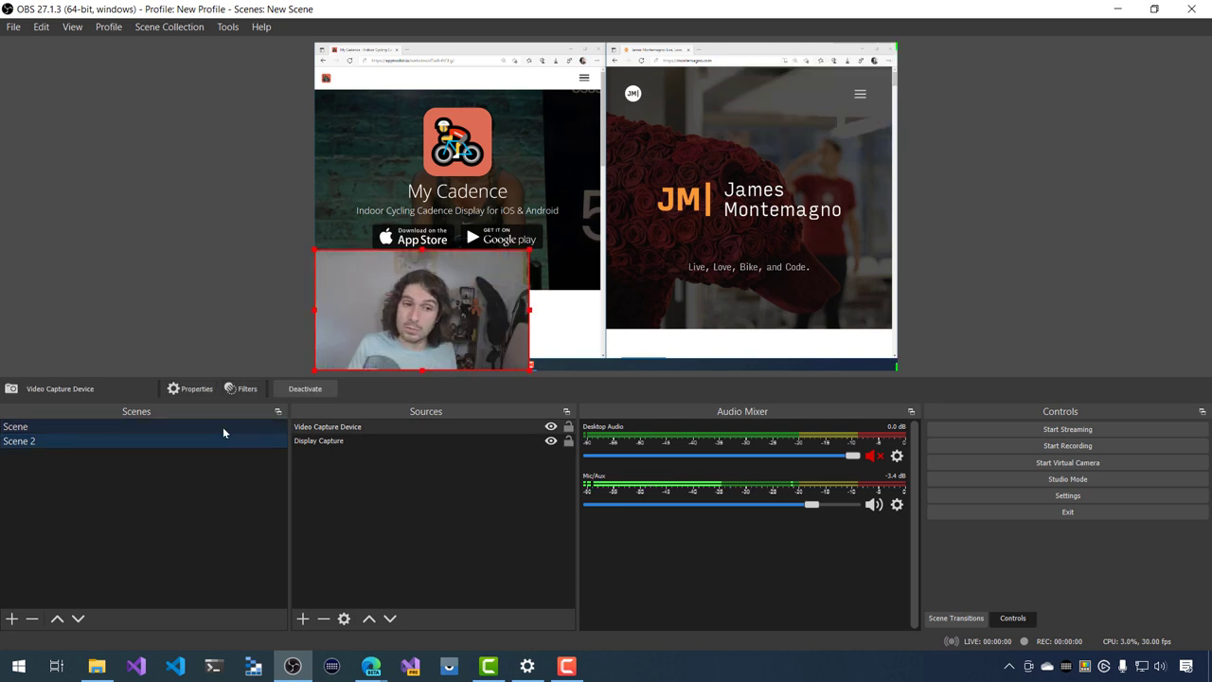
Step: Shrink Scene 2's Display Capture to about two-thirds of the canvas in its upper-left corner and switch between both scenes to compare
click(877, 345)
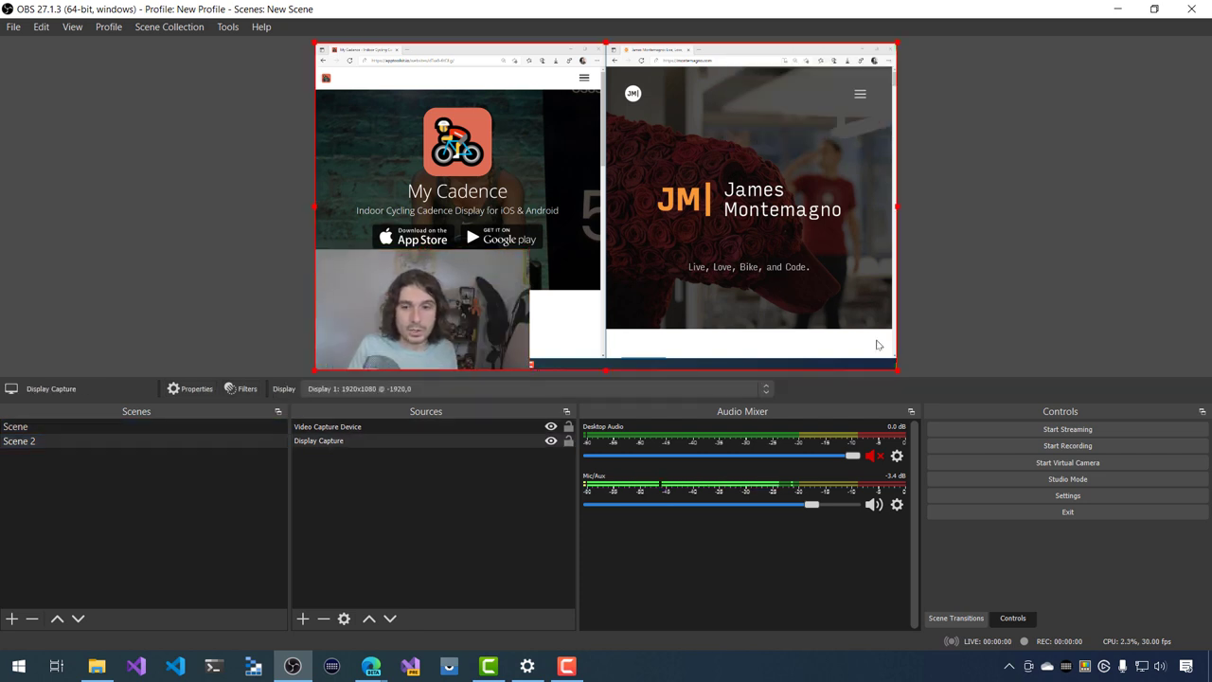
drag(896, 370, 698, 252)
click(140, 426)
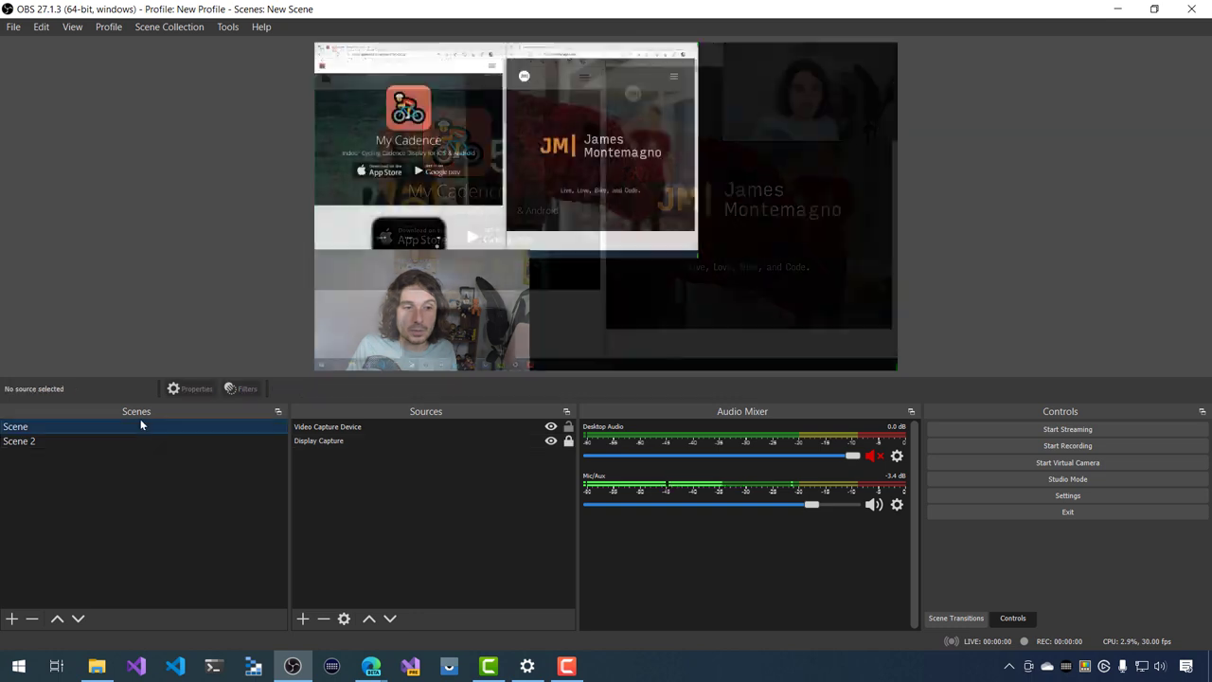
click(144, 441)
click(146, 425)
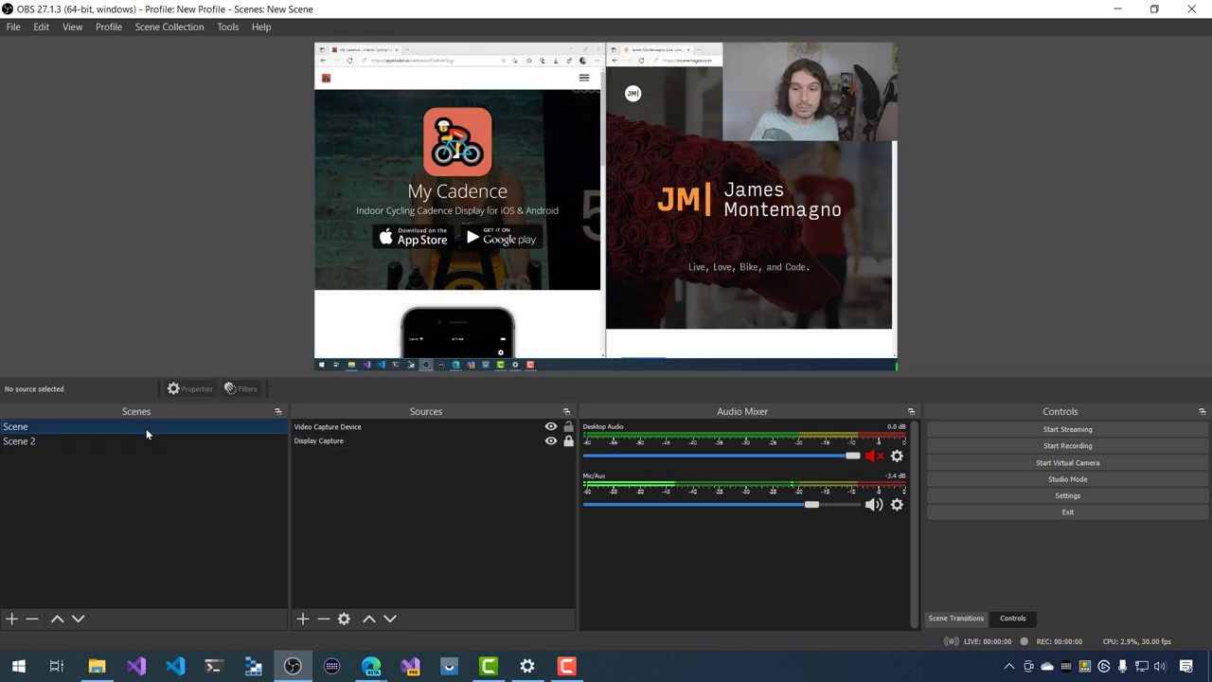
click(146, 441)
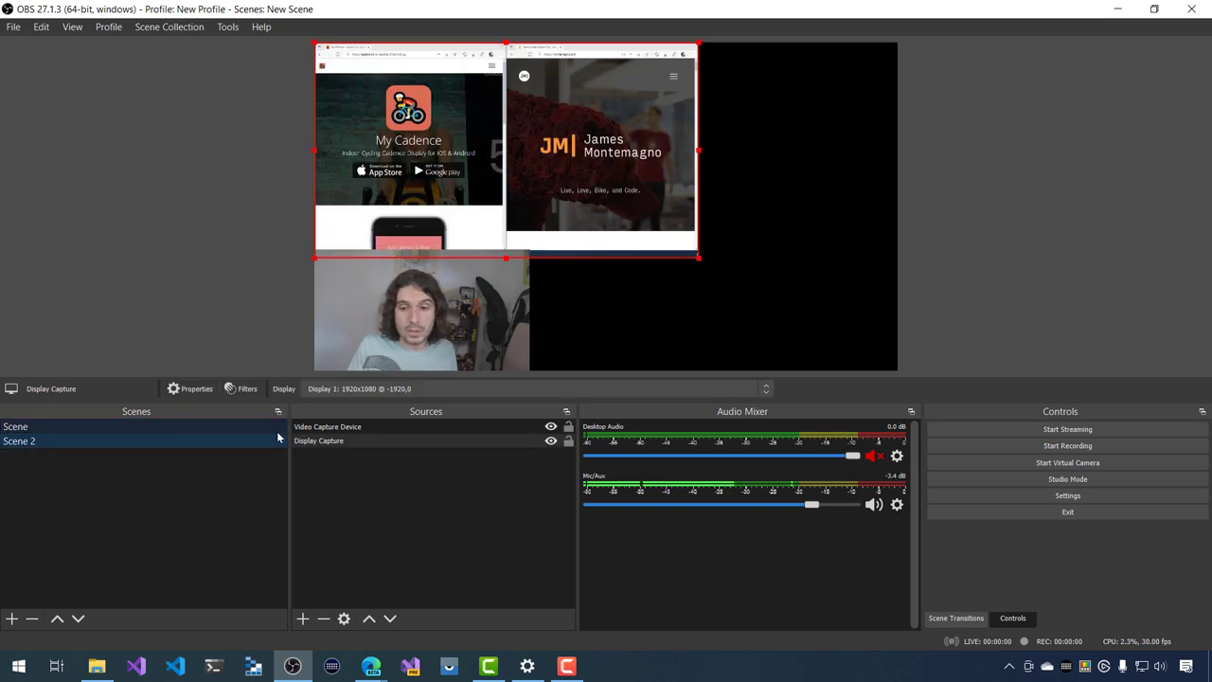
Step: Set the scene transition to Cut and switch between Scene and Scene 2 to test it
click(957, 617)
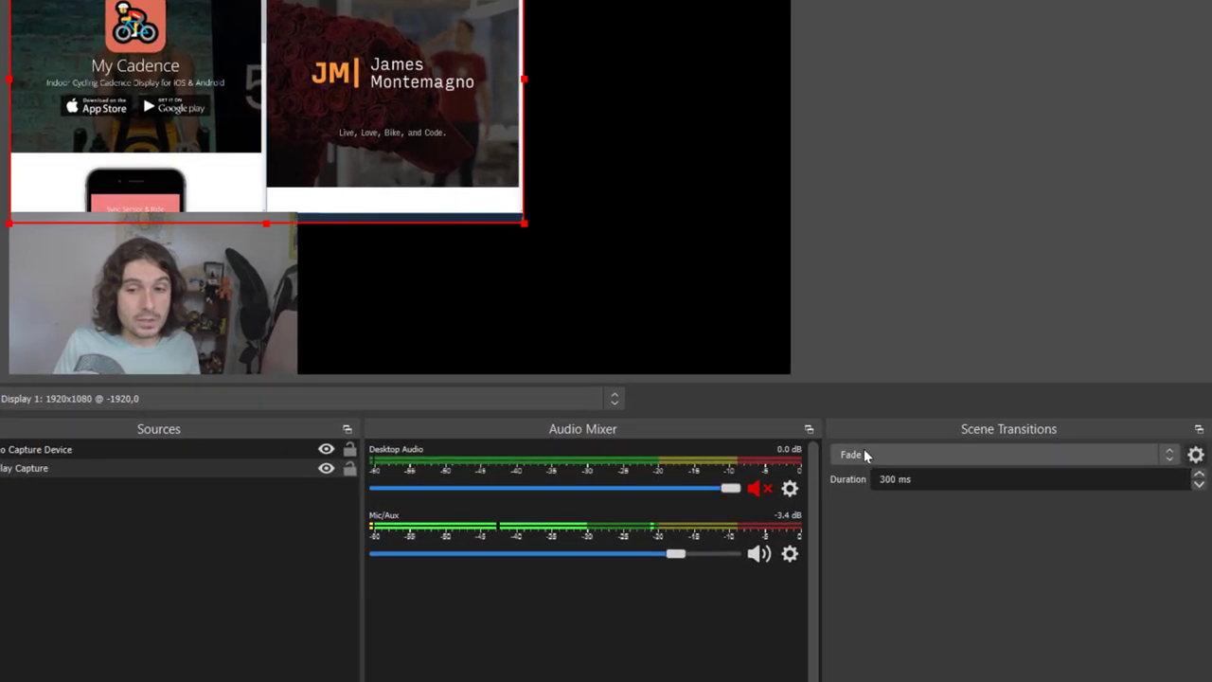
click(863, 453)
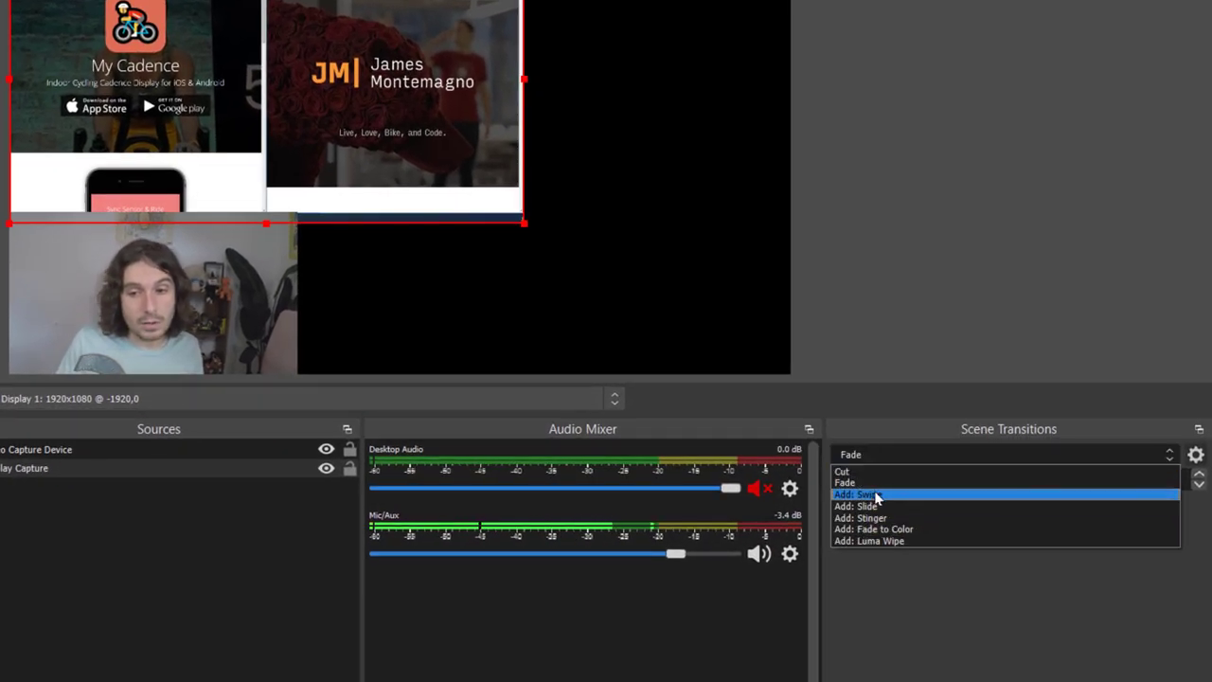
click(875, 471)
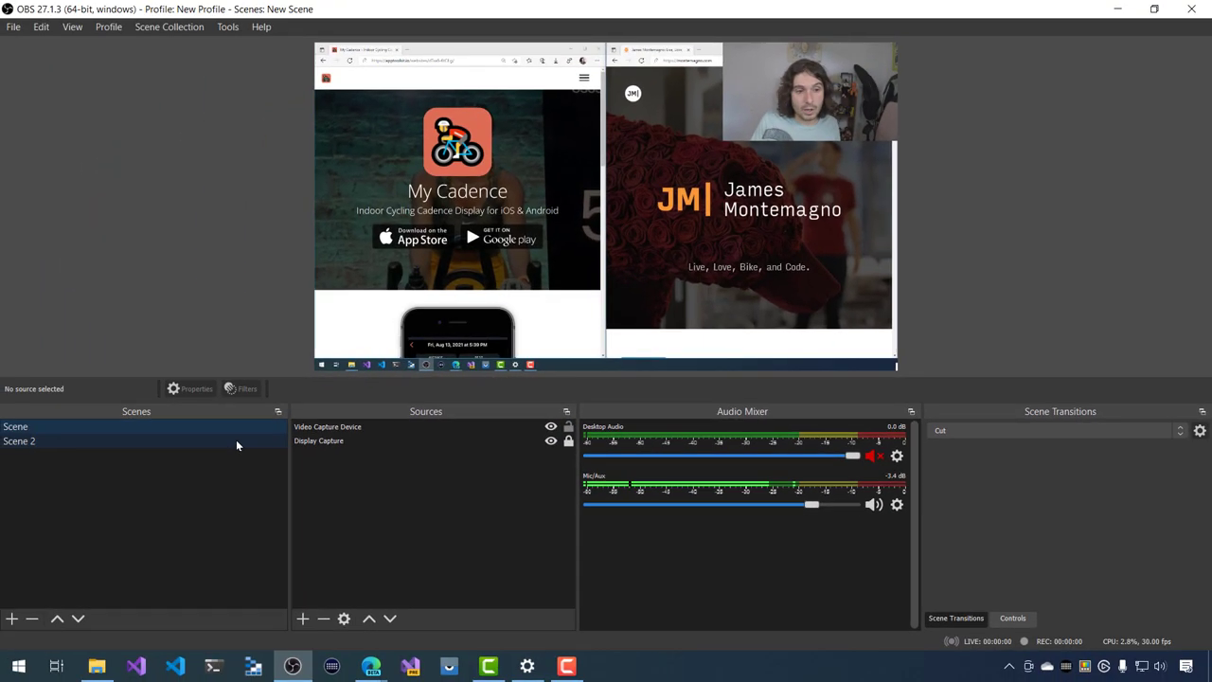
click(235, 441)
Step: Add a Slide scene transition with its default name and Left direction, and test it by switching between Scene and Scene 2
click(941, 452)
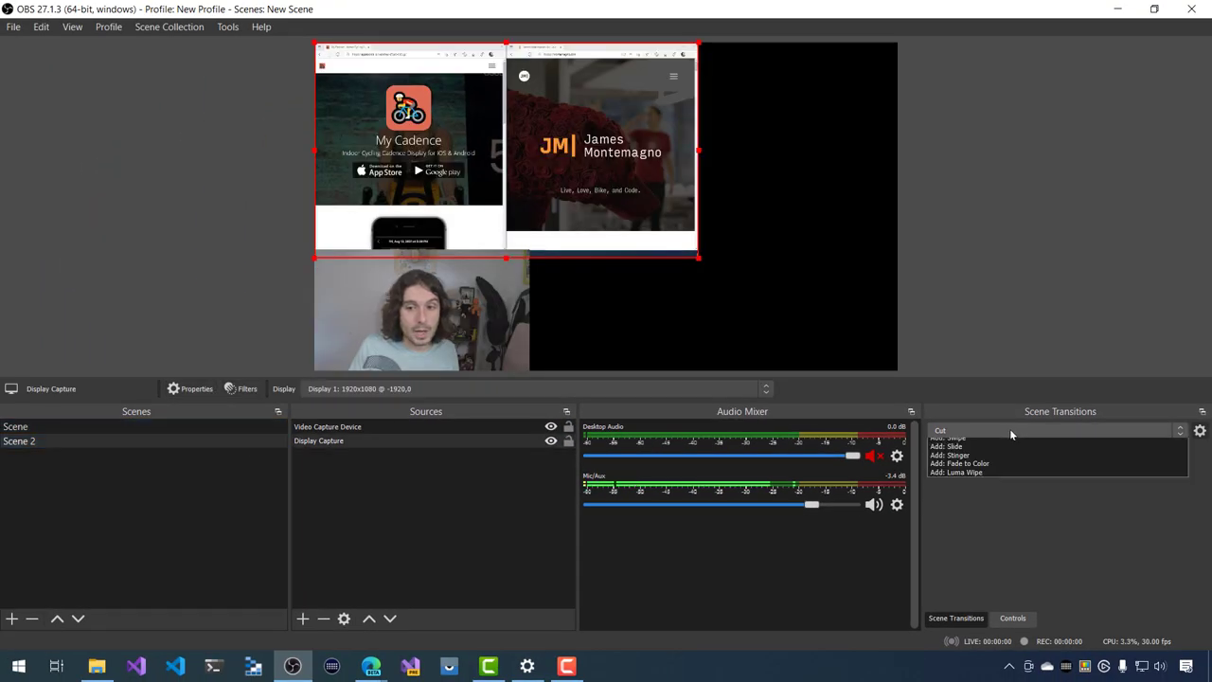
click(1000, 466)
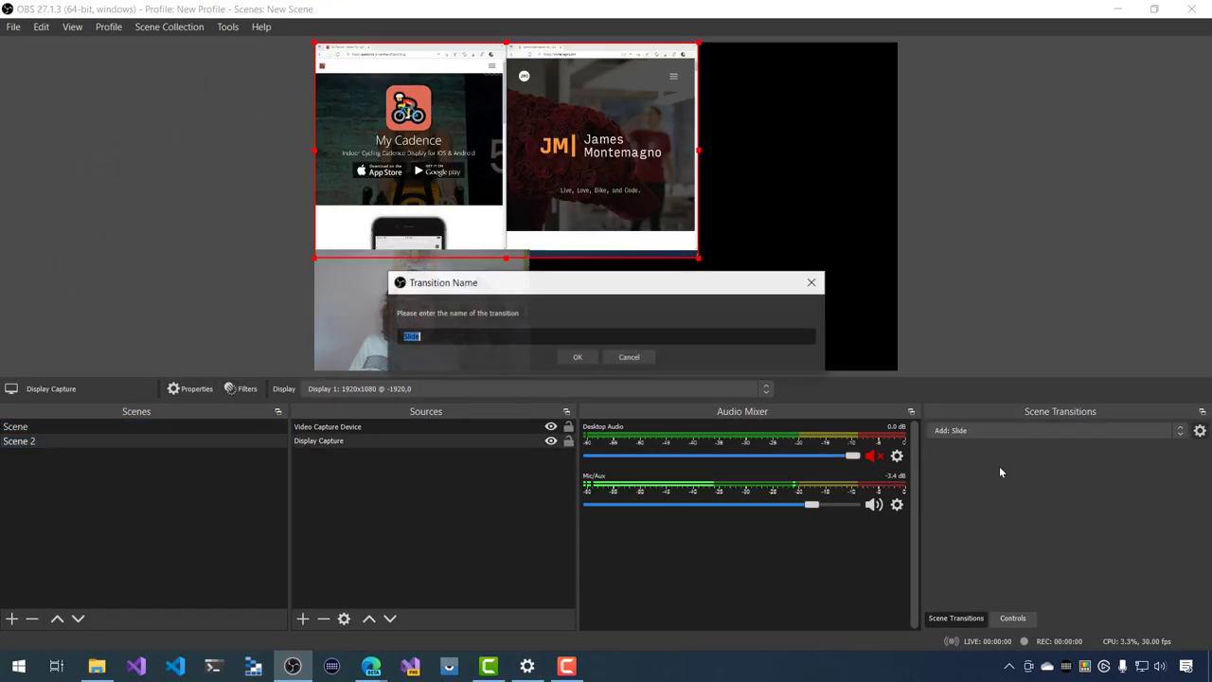
click(578, 357)
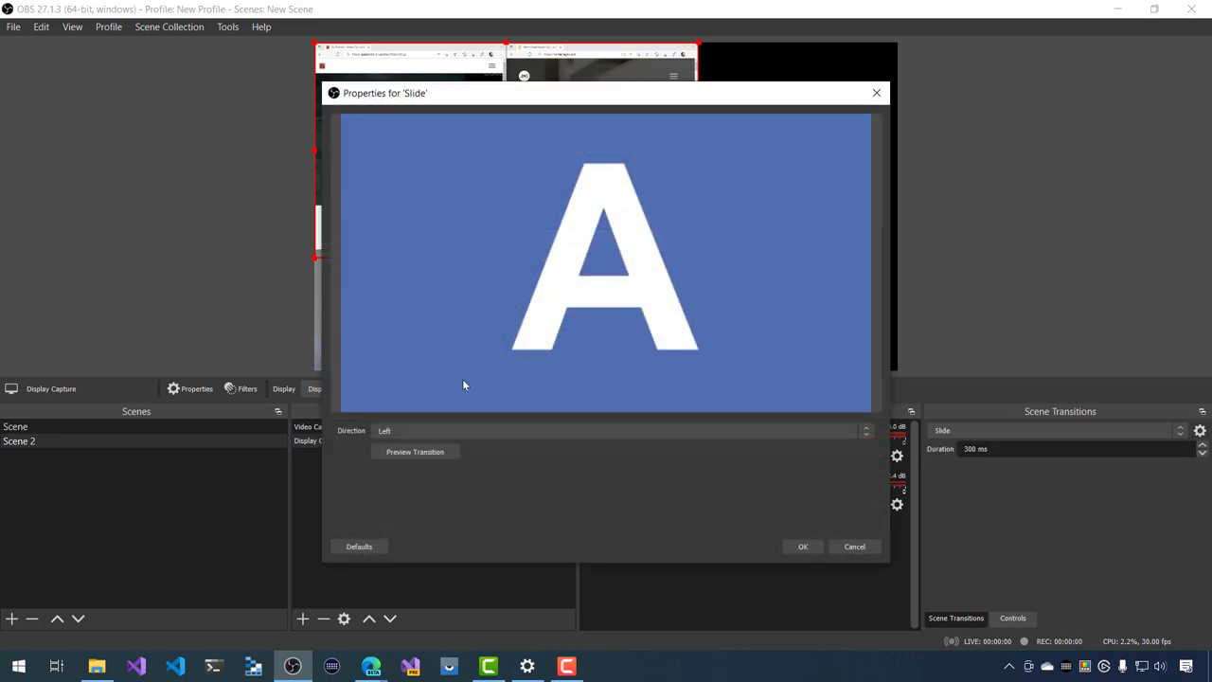
click(801, 549)
click(211, 428)
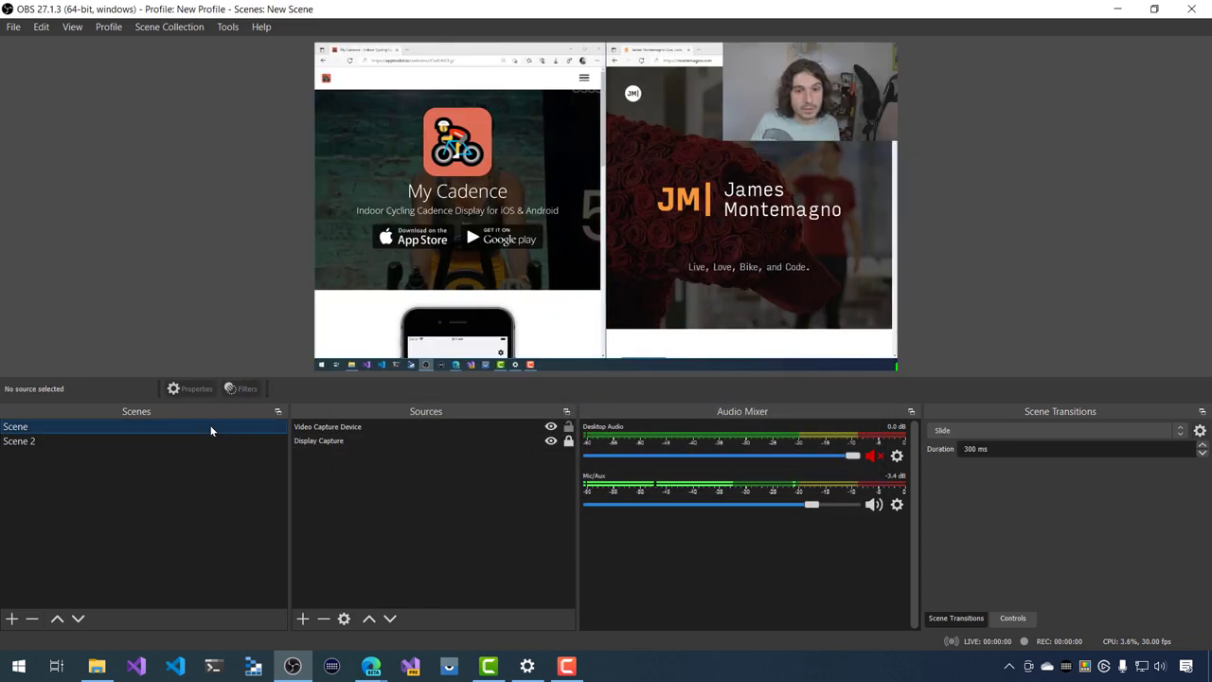
click(217, 440)
Step: Set the scene transition to Fade, switch to the first scene and bring back the streaming and recording controls
click(1034, 437)
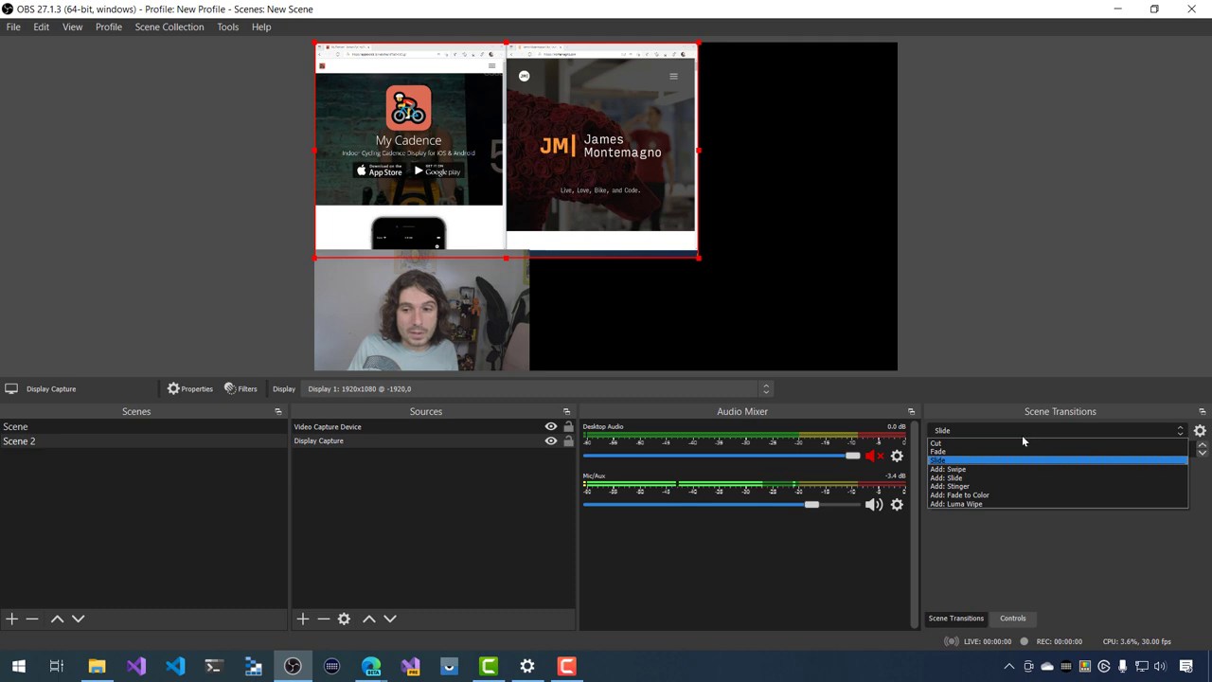
click(1010, 452)
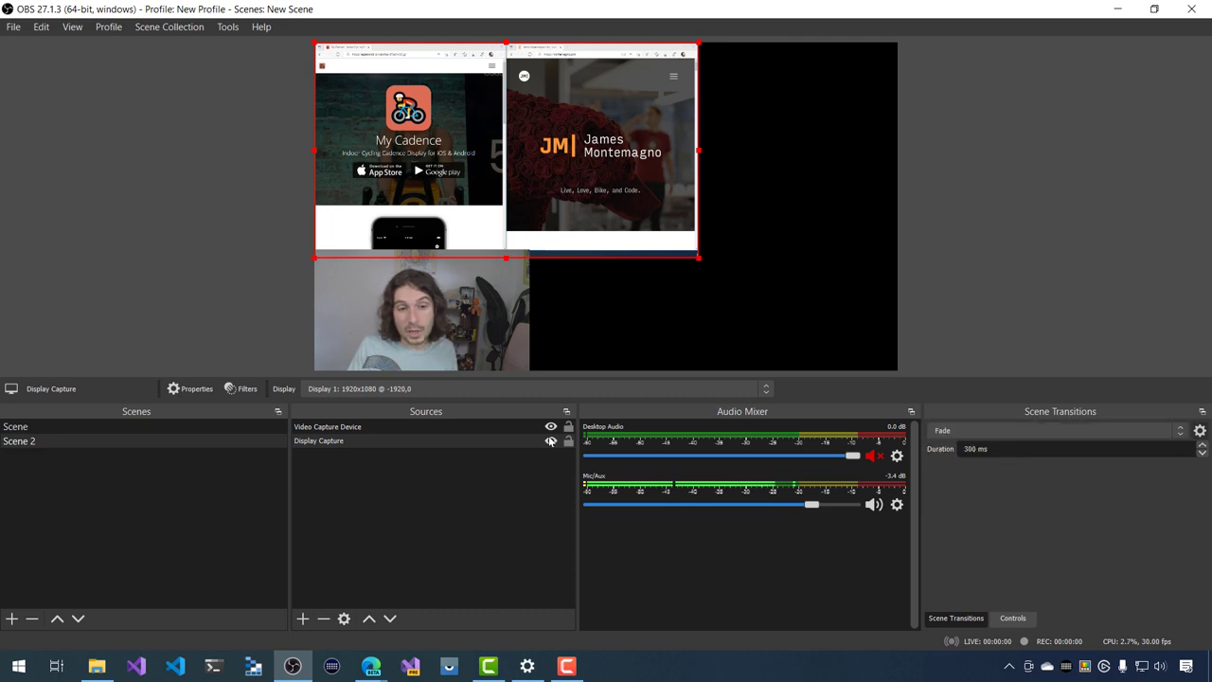
click(215, 427)
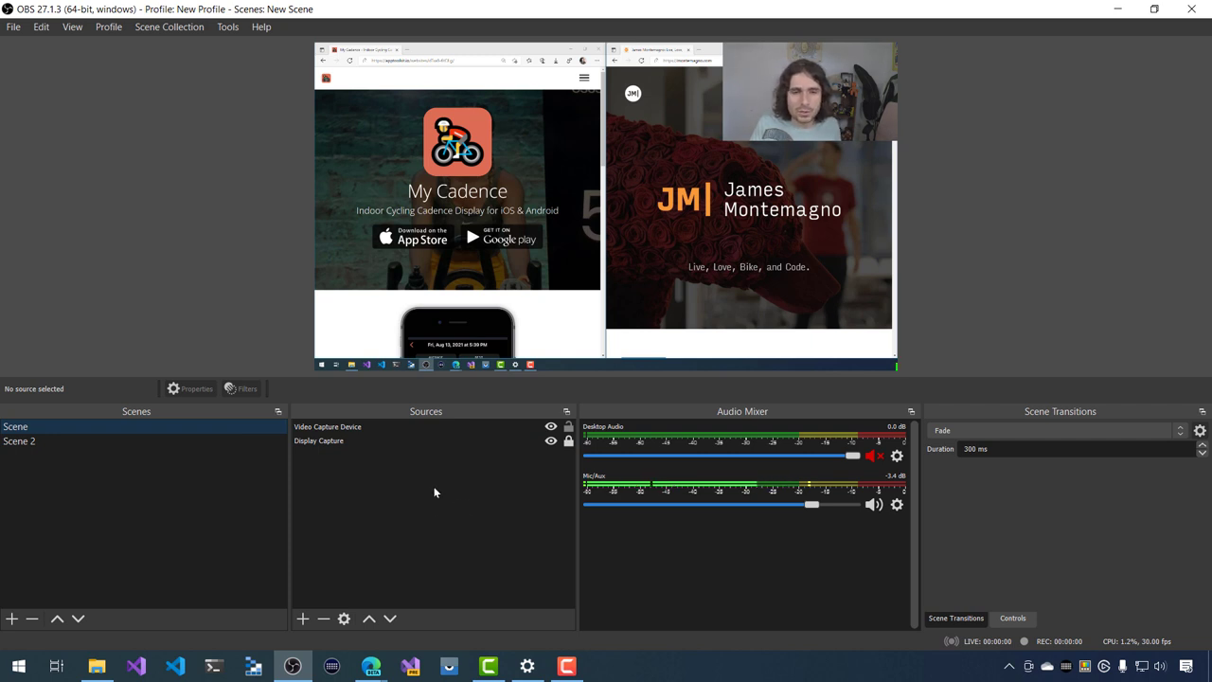
click(1013, 618)
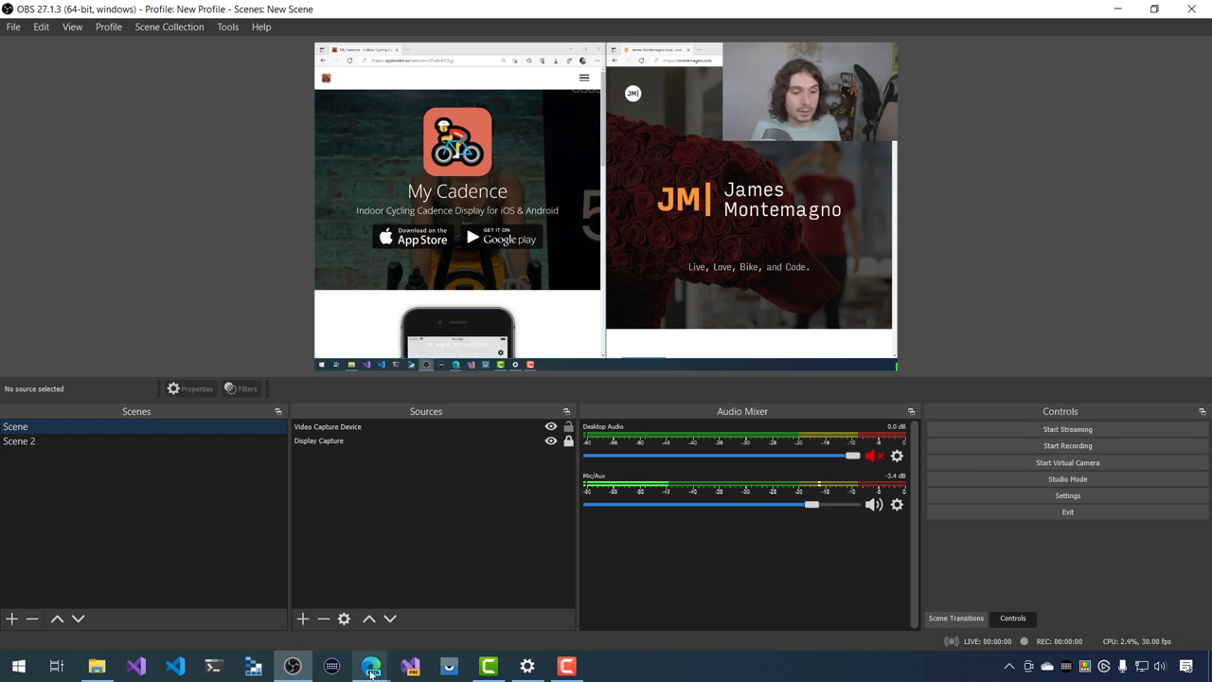
Step: Switch to the Edge browser and search the web for "streamdeck" in a new tab
mouse_move(370, 666)
click(321, 622)
key(ctrl+t)
text(streamdek)
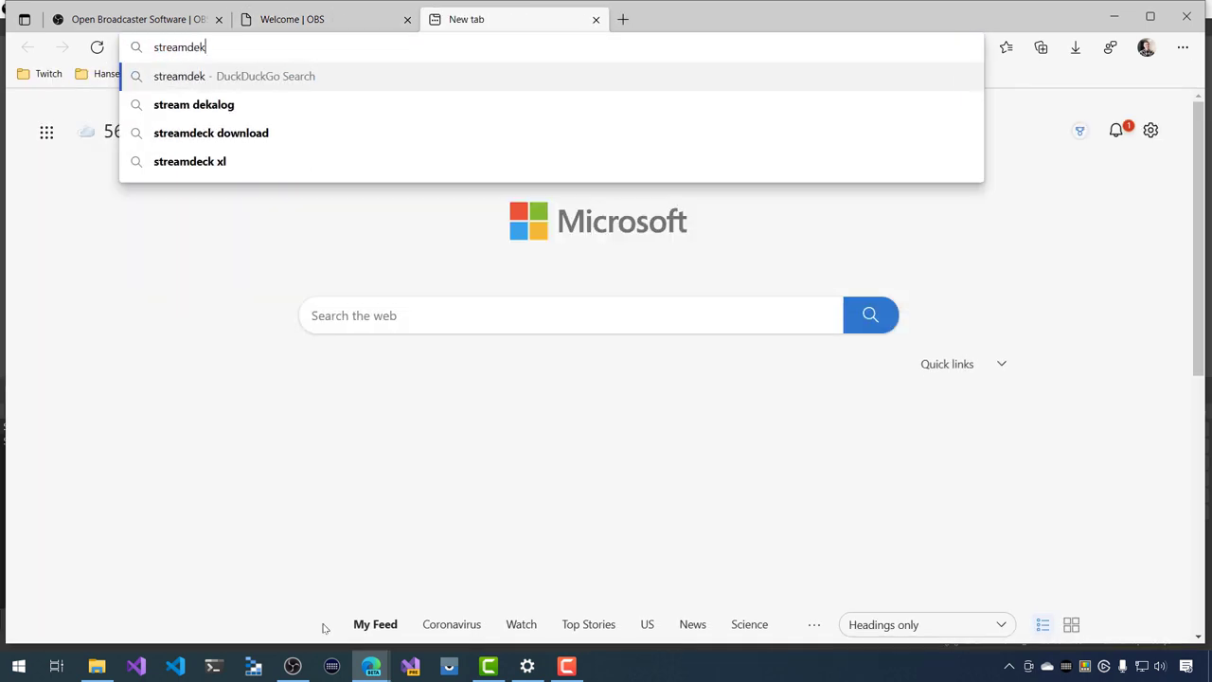
key(BackSpace)
text(ck)
key(Return)
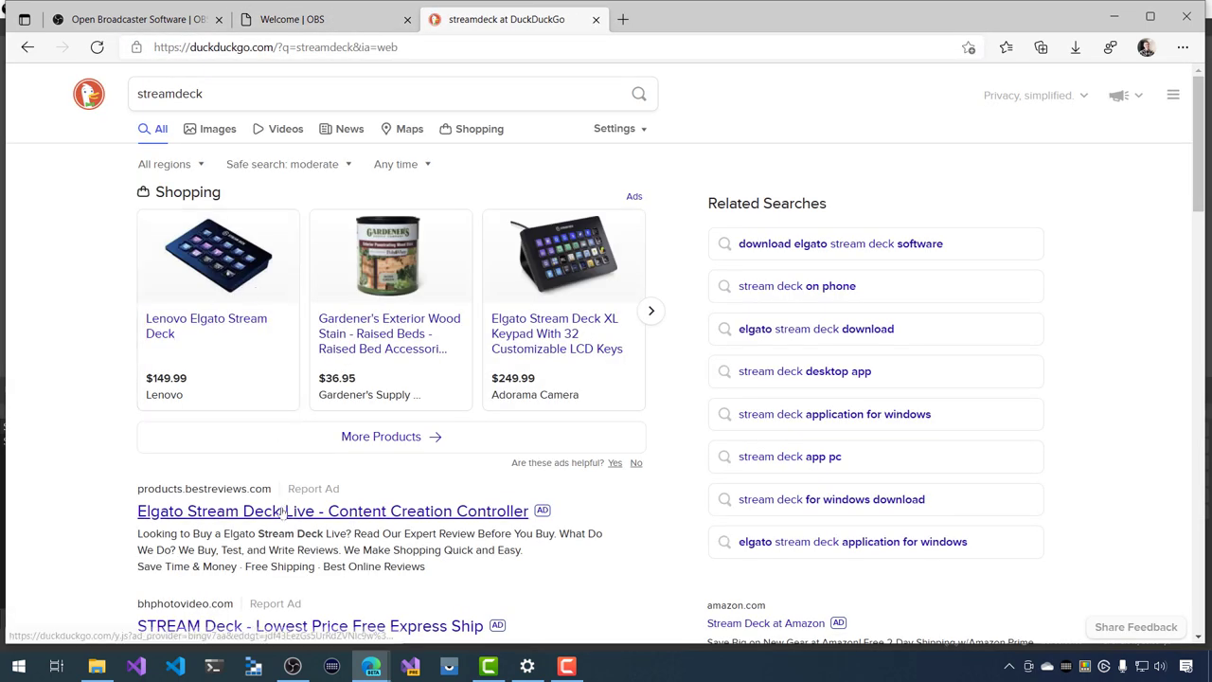
Step: Open Elgato's Stream Deck product page from the search results, look it over and return to OBS
scroll(283, 479, down, 3)
click(288, 471)
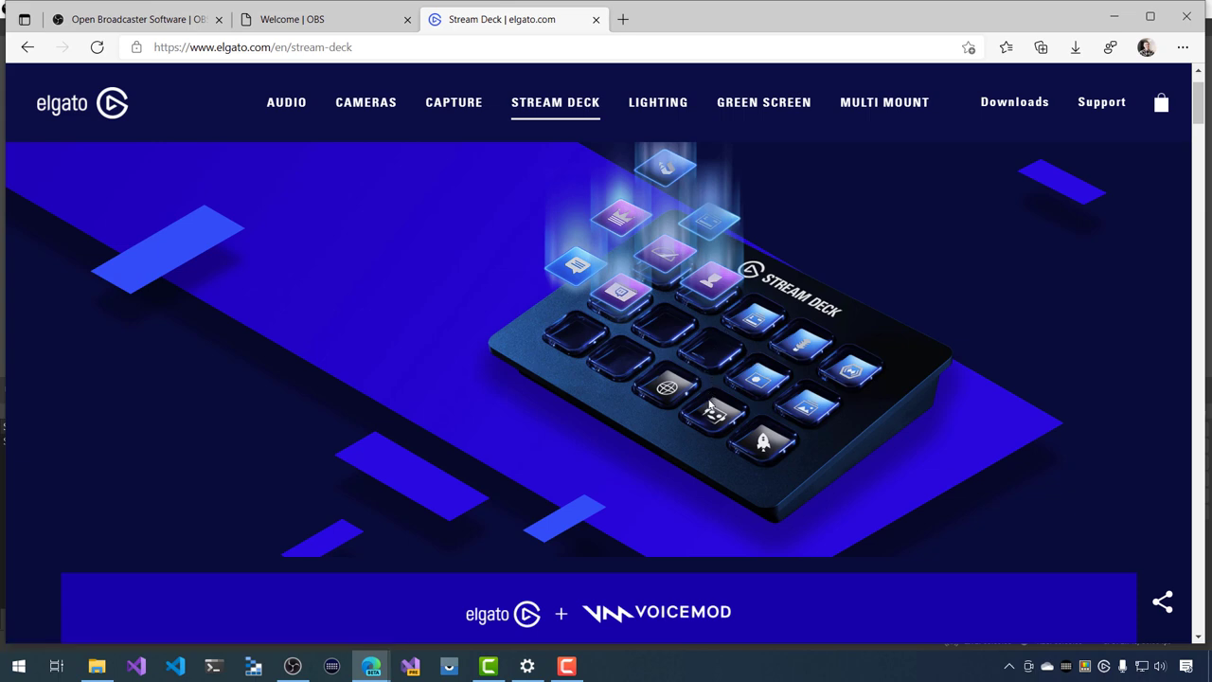
scroll(708, 407, down, 2)
scroll(755, 431, up, 2)
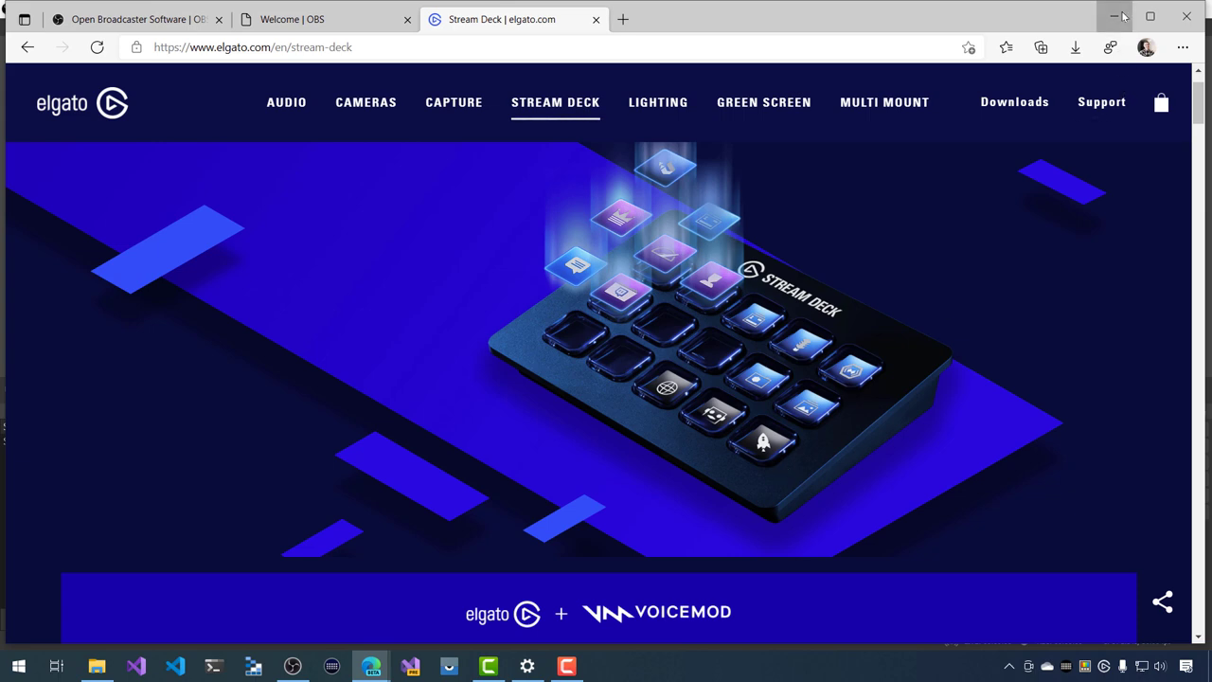
key(alt+Tab)
Step: Open the Stream Deck app, inspect the key assigned to OBS Studio's Record action and close the app window
click(339, 670)
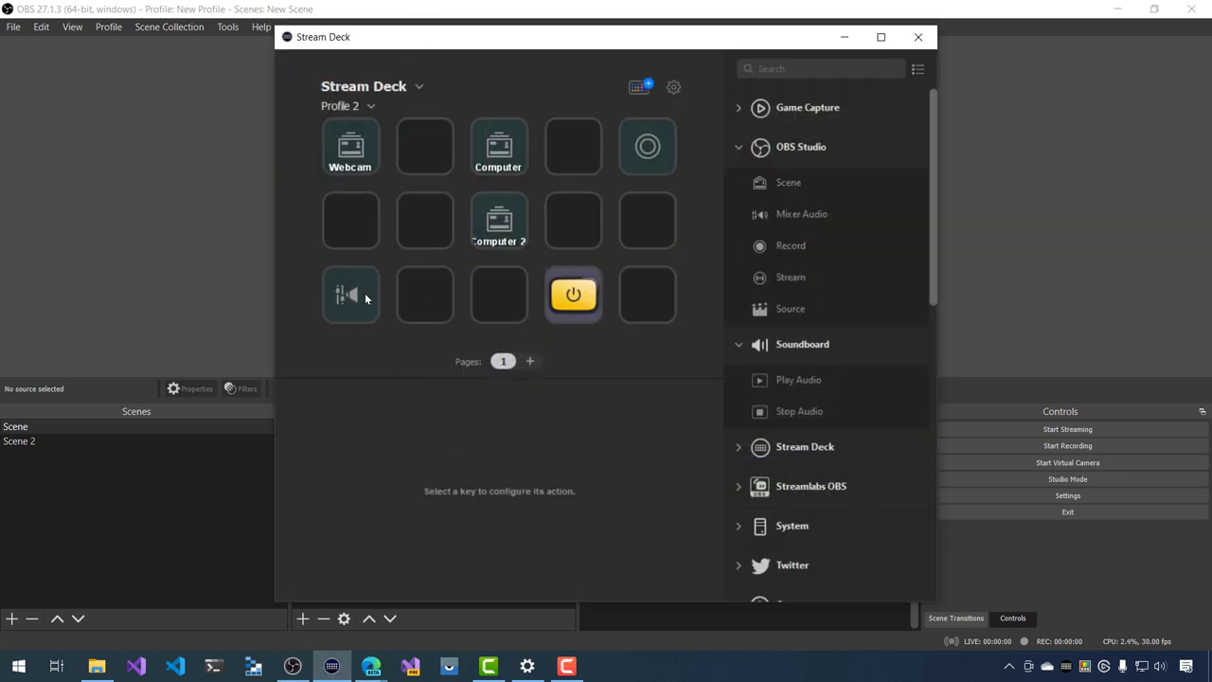
click(645, 161)
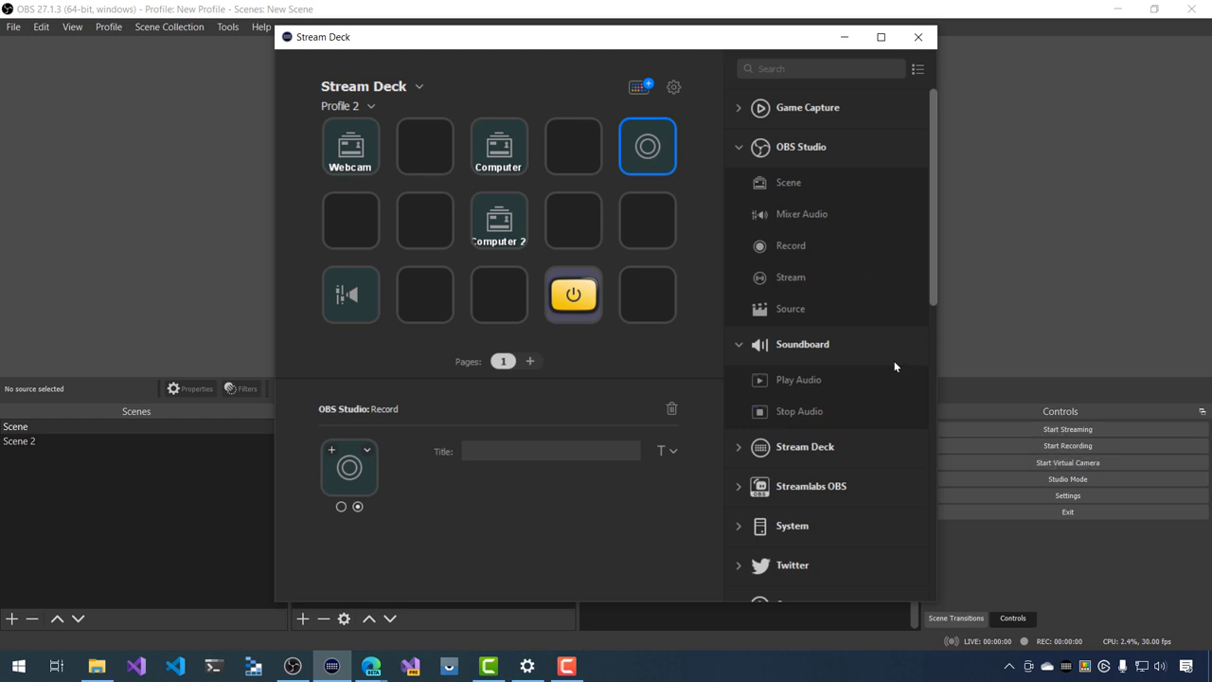
click(927, 38)
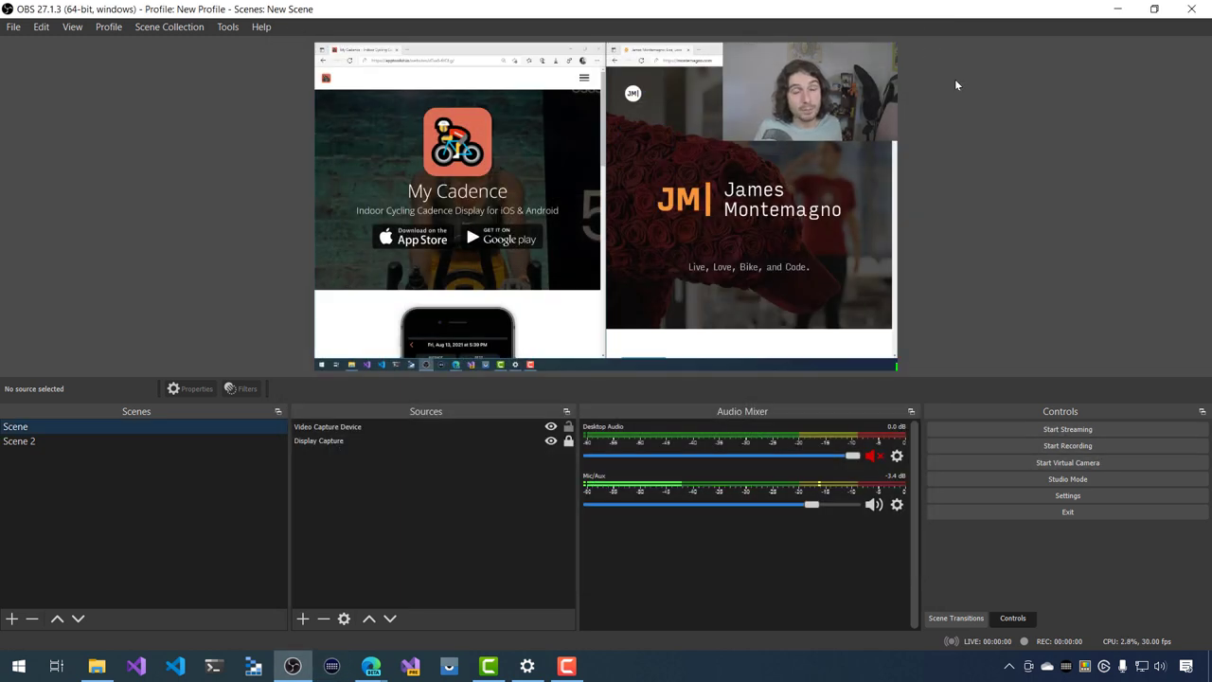